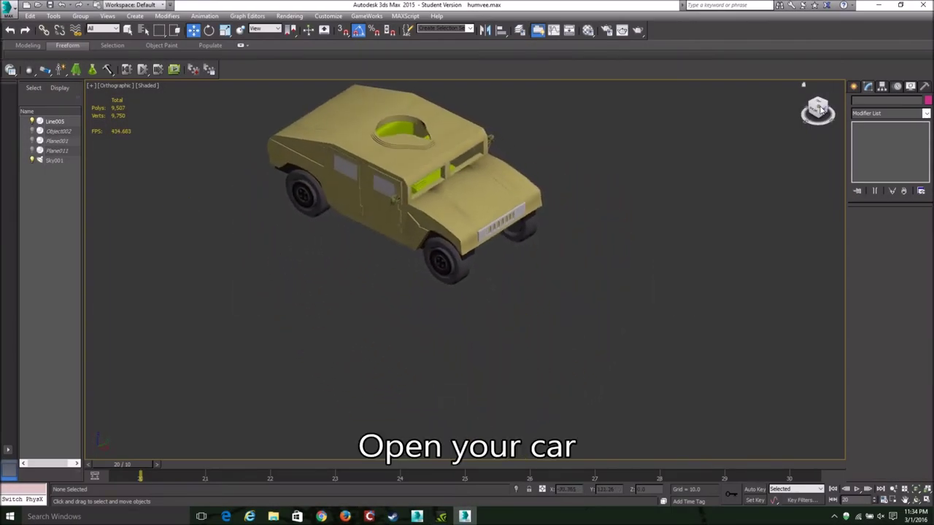
Step: Centre the Humvee's pivot on the model with Affect Pivot Only and Center to Object
left_click(443, 178)
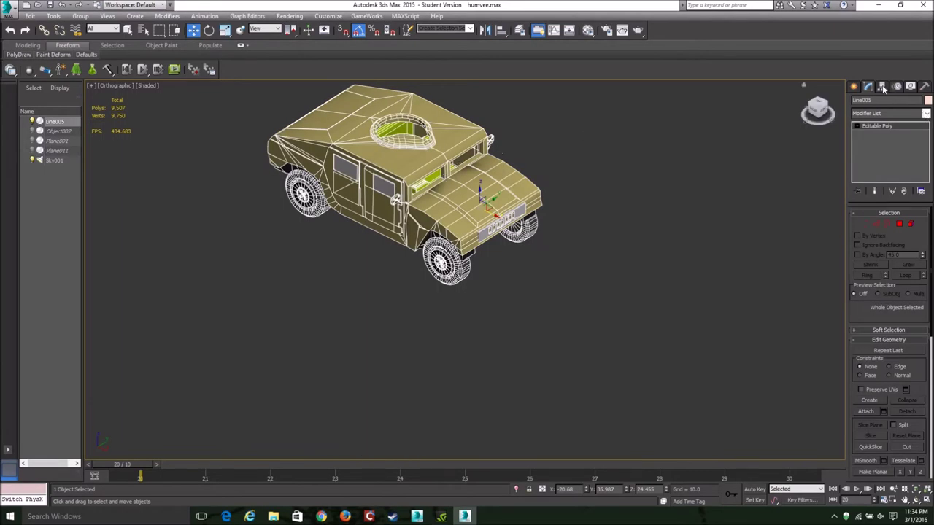
left_click(883, 86)
left_click(880, 149)
left_click(888, 198)
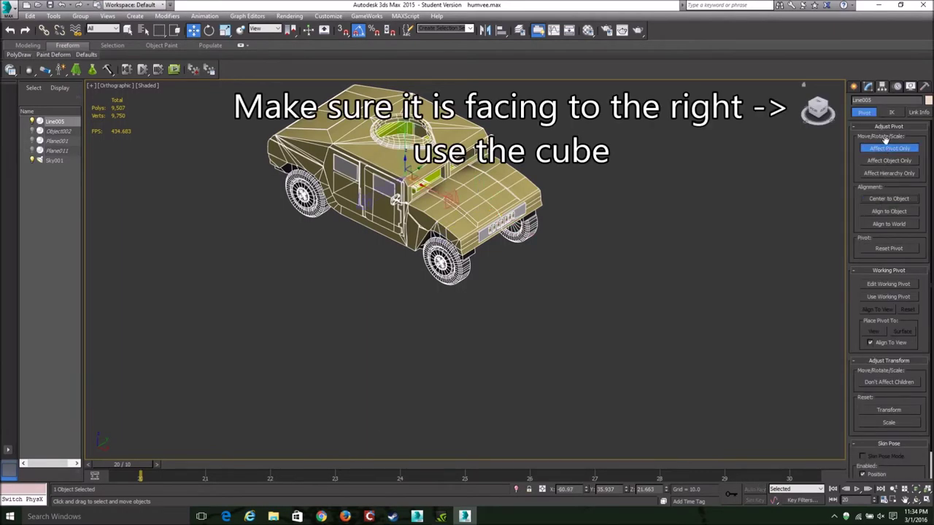
left_click(885, 147)
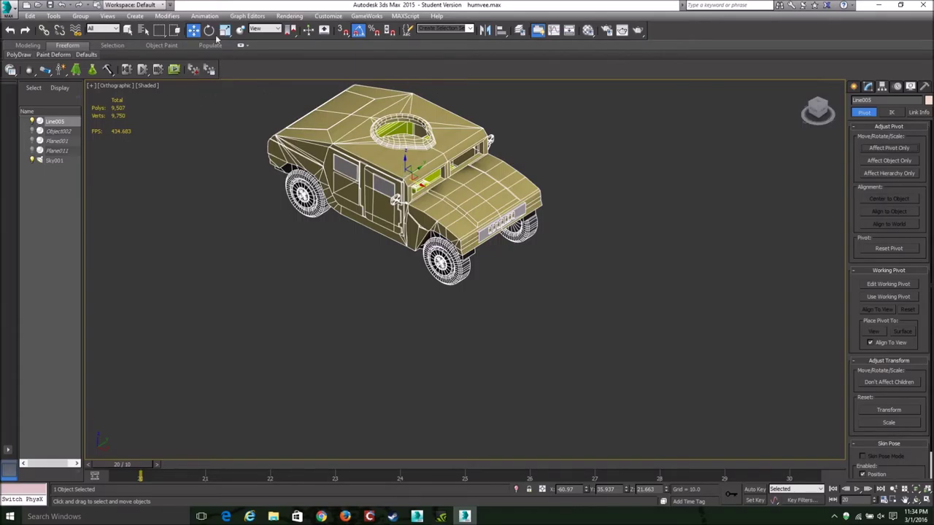
Step: Move the Humvee to X 0, Y 0 via Transform Type-In and recentre it in view
right_click(194, 29)
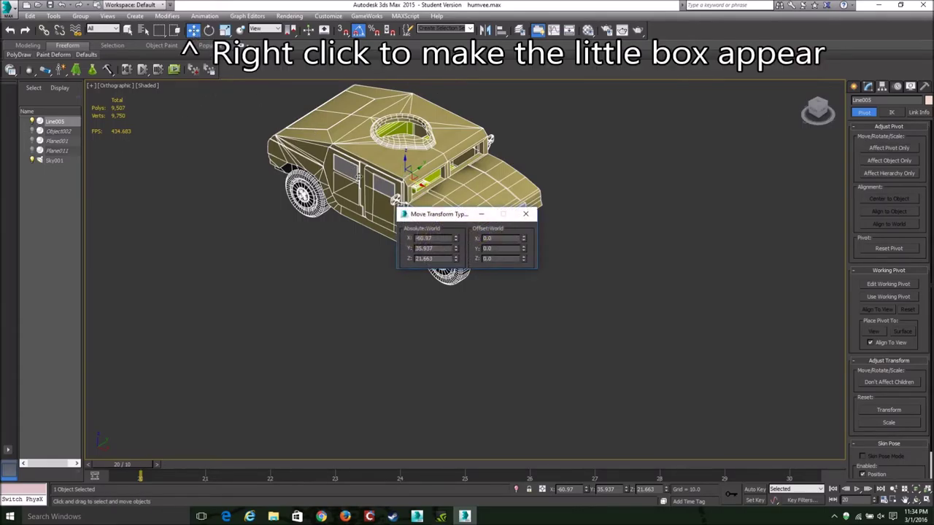
left_click(435, 249)
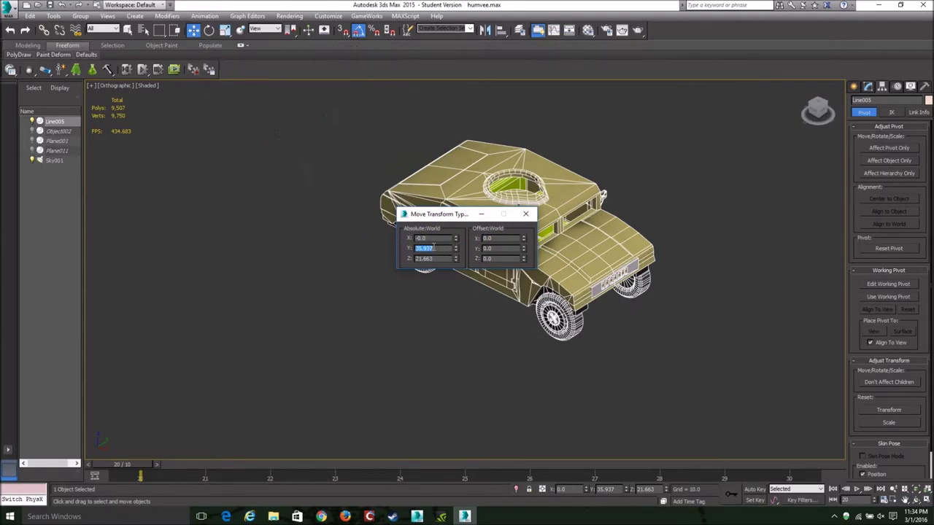
type("0")
left_click(435, 259)
left_click(525, 214)
scroll(455, 225, "down", 4)
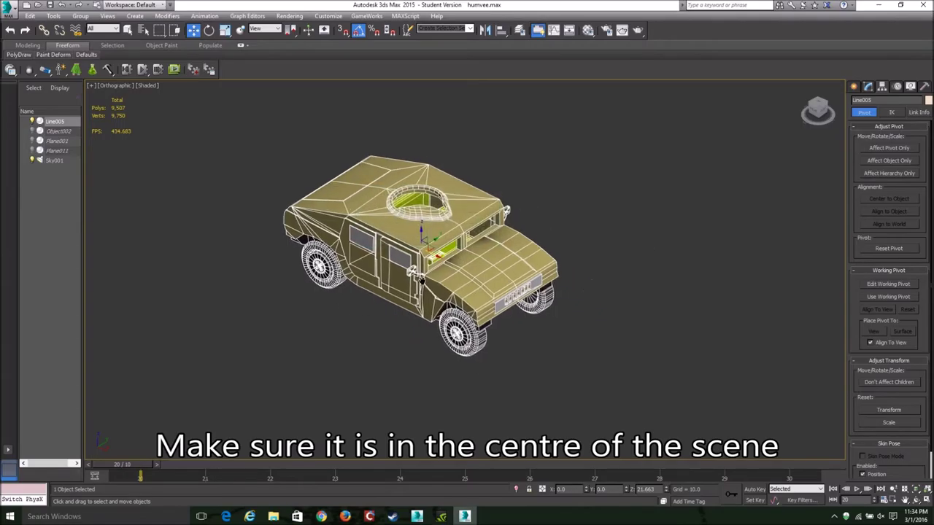
middle_click_drag(456, 225, 520, 273)
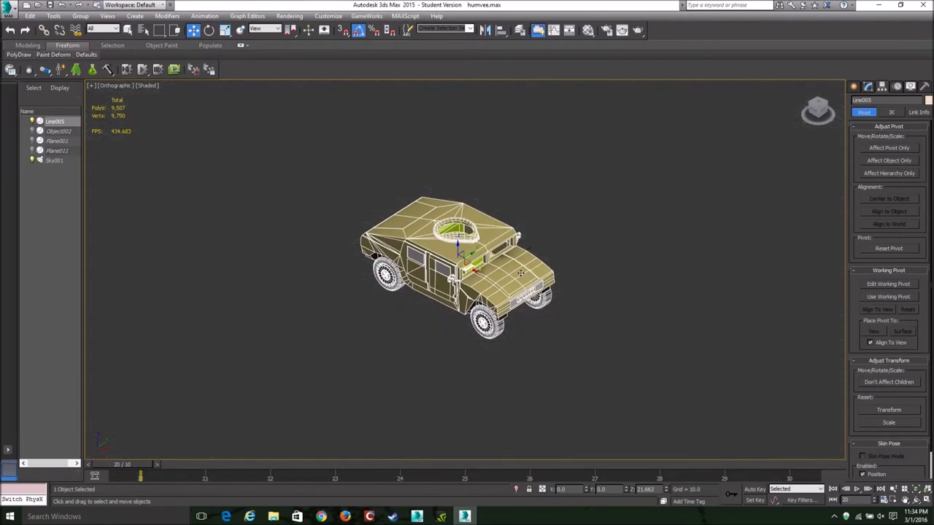
Step: Switch the viewport to the Top view and adjust the zoom on the Humvee
key("t")
scroll(540, 259, "up", 4)
scroll(543, 259, "down", 2)
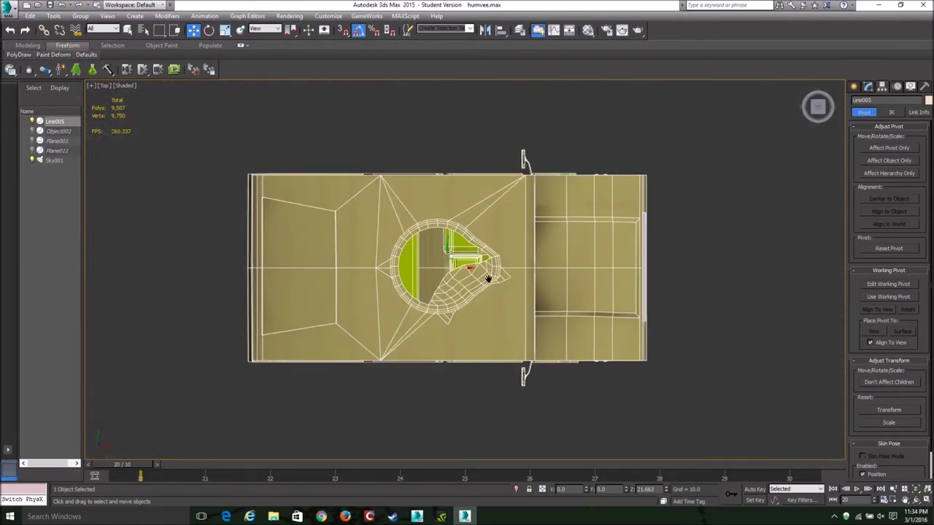
scroll(543, 258, "down", 1)
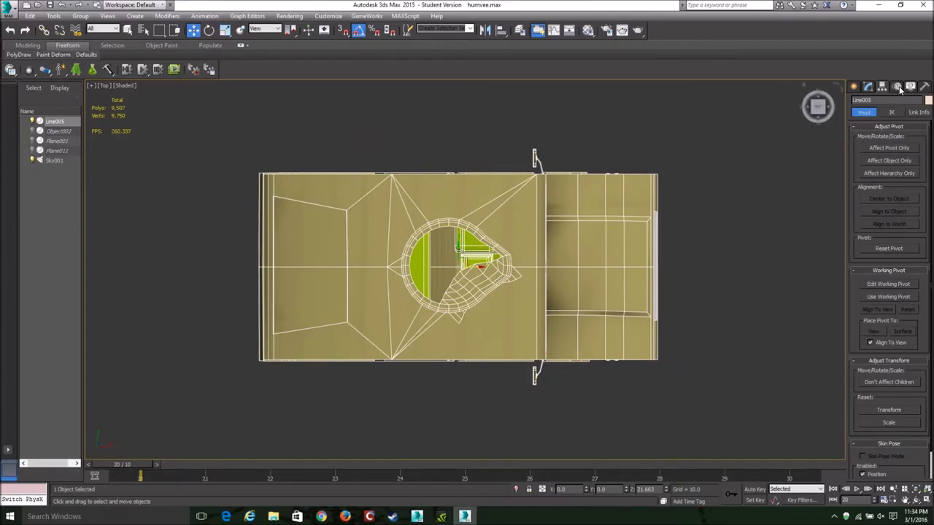
Step: Activate the Bones tool under Create > Systems and switch to wireframe display
left_click(910, 87)
left_click(853, 87)
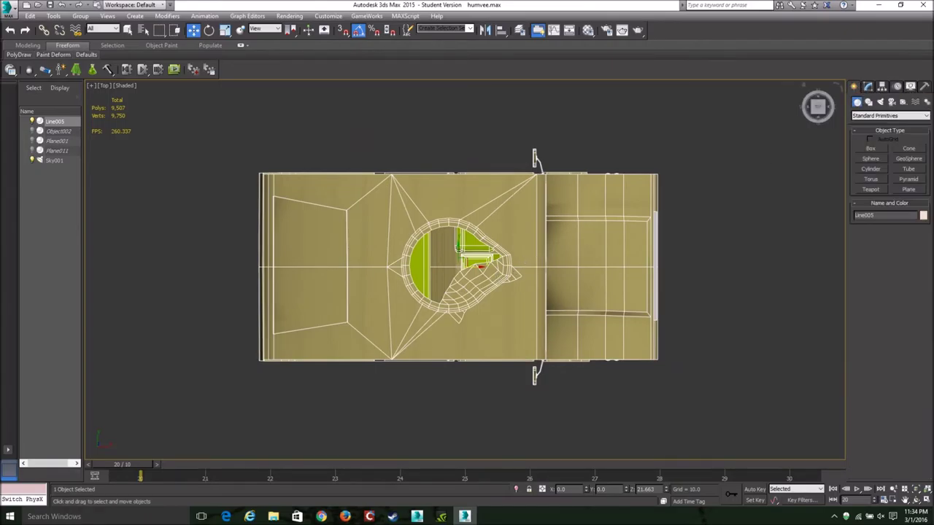
left_click(926, 103)
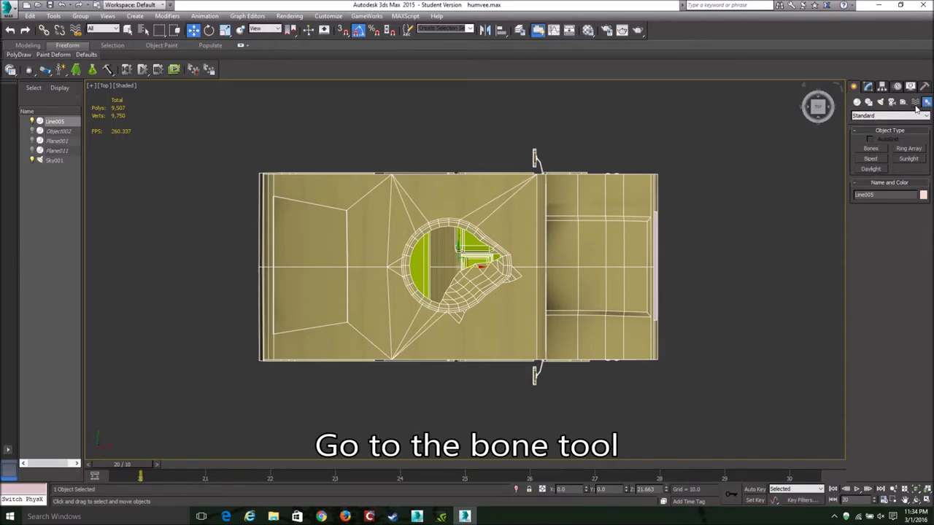
left_click(870, 149)
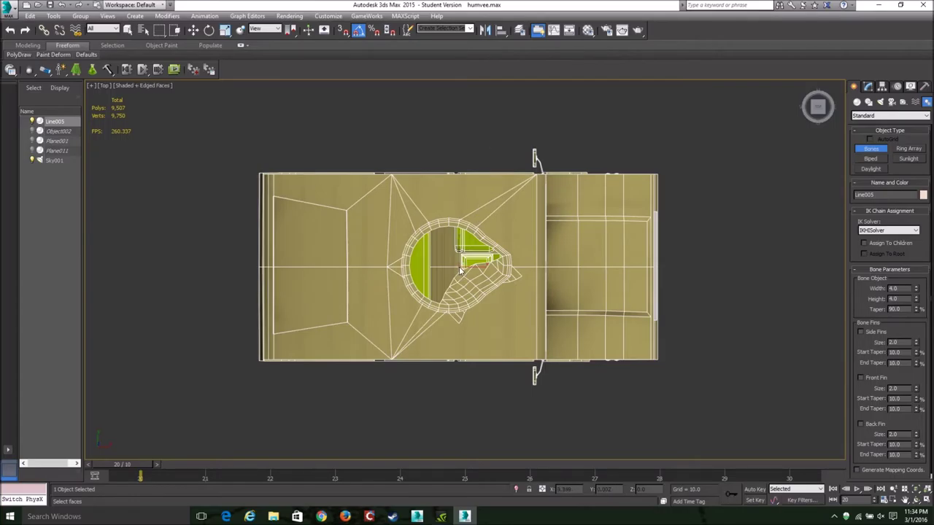
key("F3")
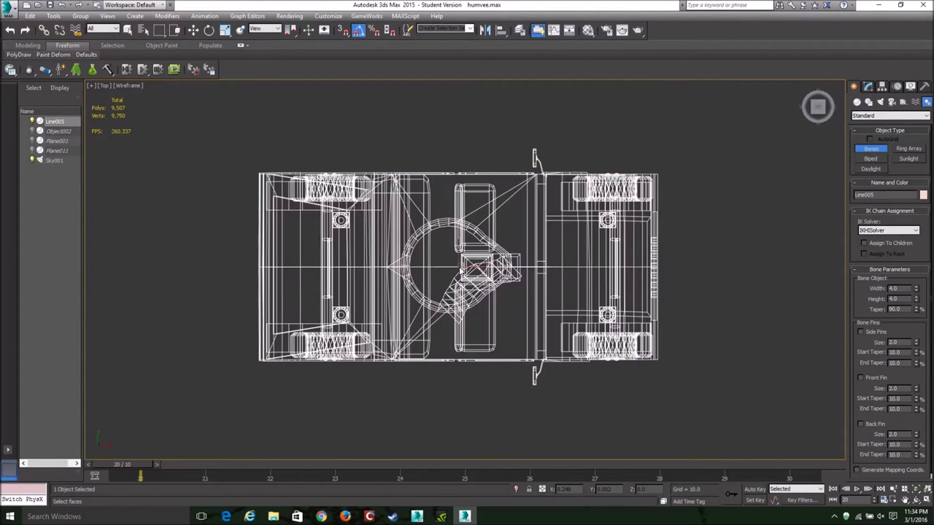
Step: Draw one bone at the Humvee's centre, remove the end nub, and select Bone001
scroll(454, 267, "up", 5)
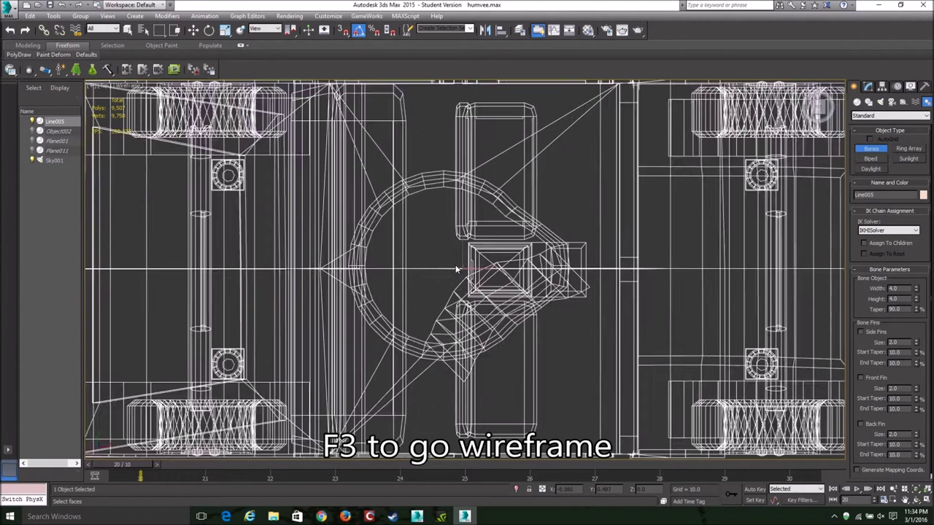
scroll(457, 265, "up", 3)
left_click(458, 265)
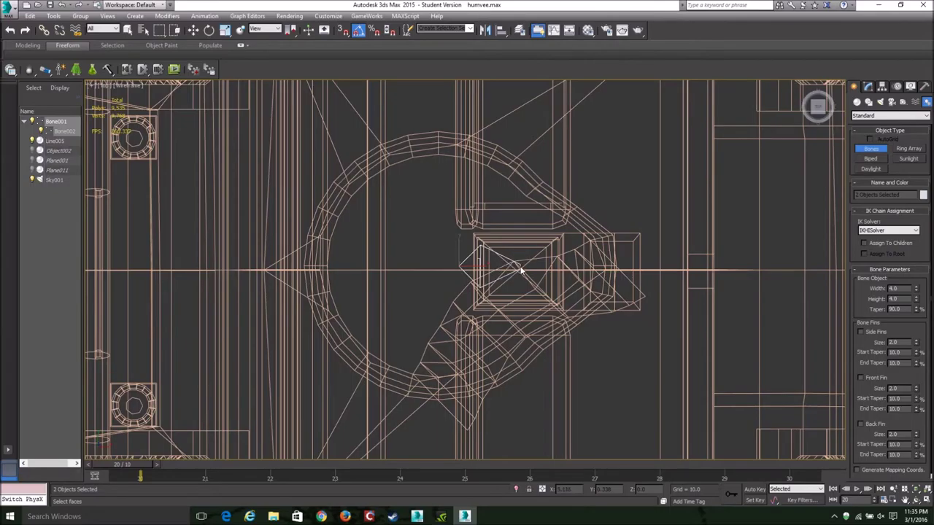
right_click(518, 269)
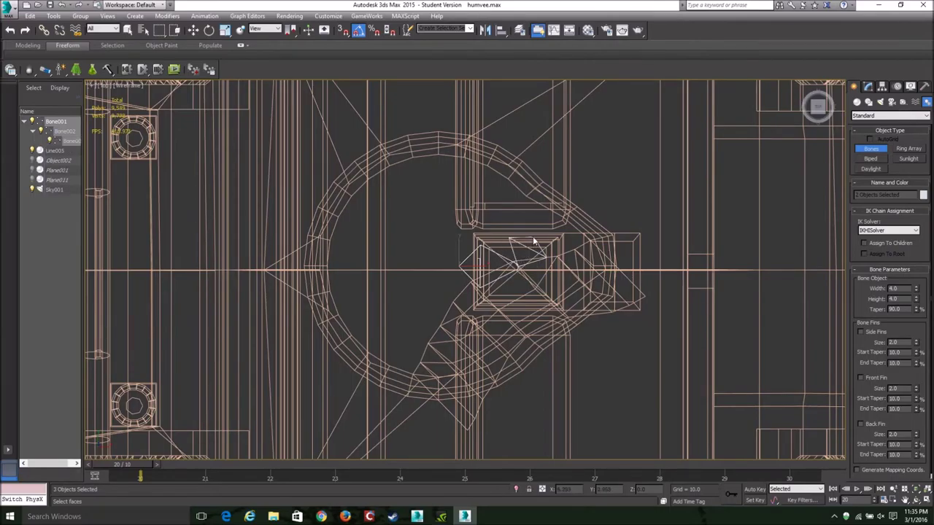
right_click(549, 231)
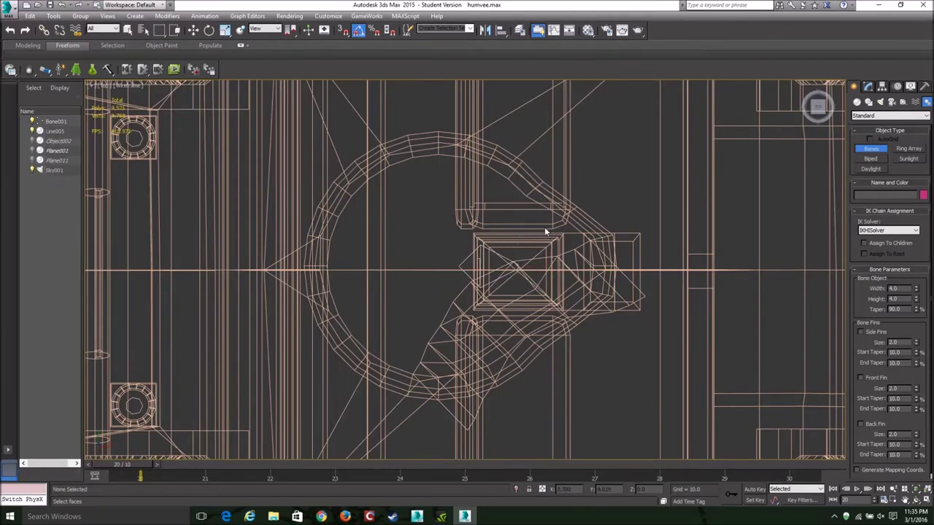
left_click(461, 253)
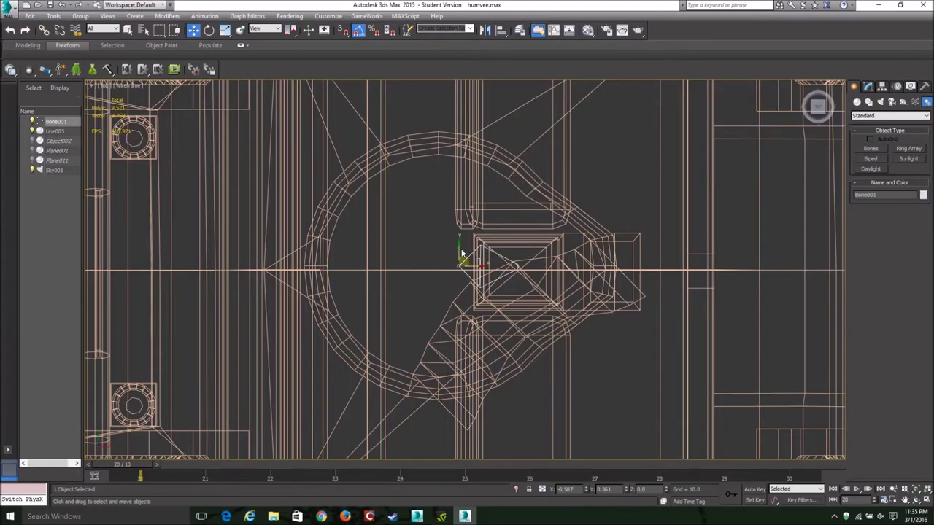
Step: Set Bone001's Absolute:World X and Y to 0 in Transform Type-In
right_click(197, 32)
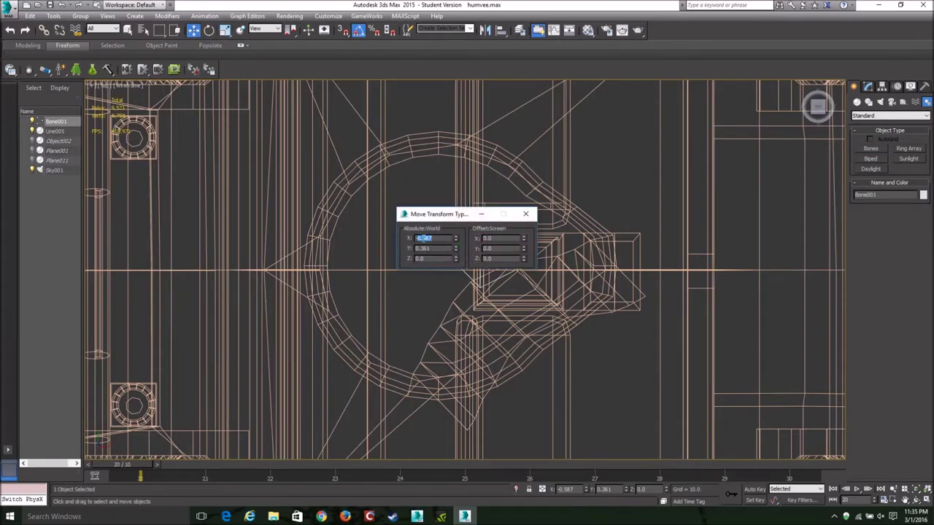
type("0")
key("Tab")
type("0")
key("Return")
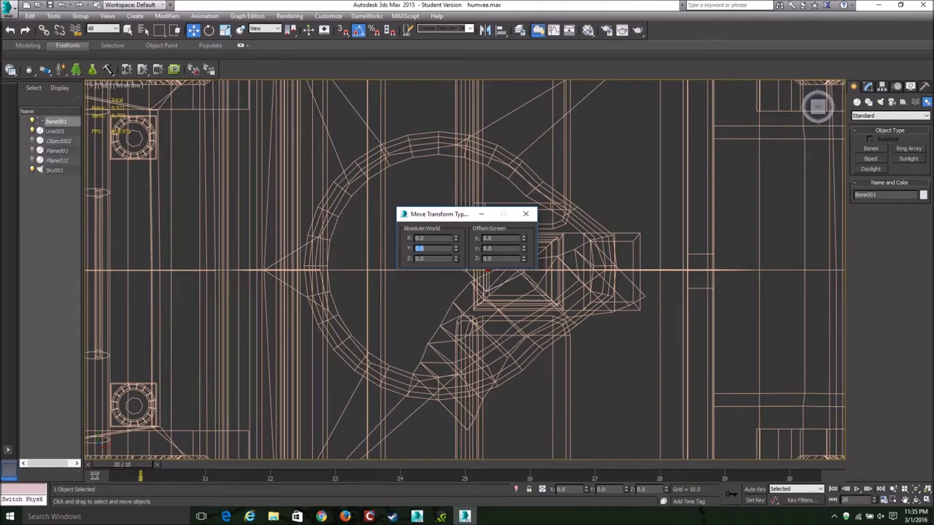
left_click(525, 214)
scroll(526, 292, "down", 5)
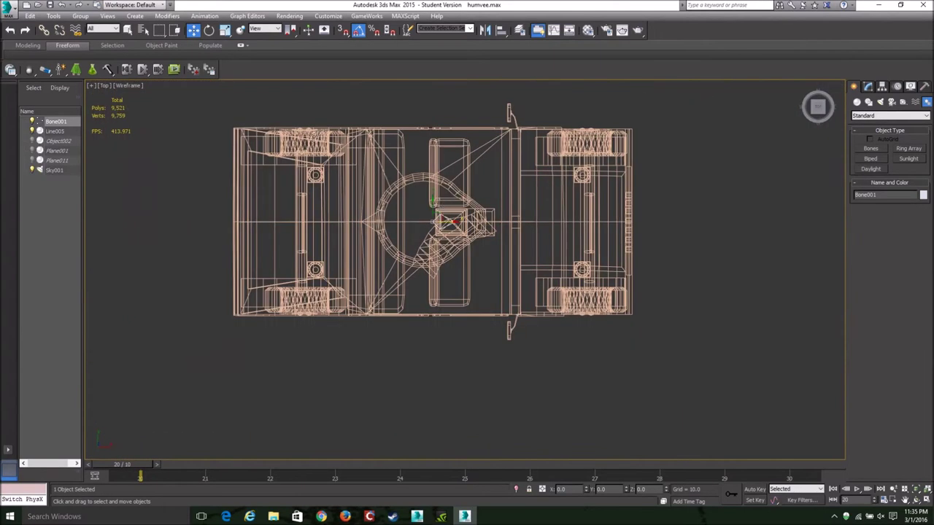
scroll(360, 224, "up", 5)
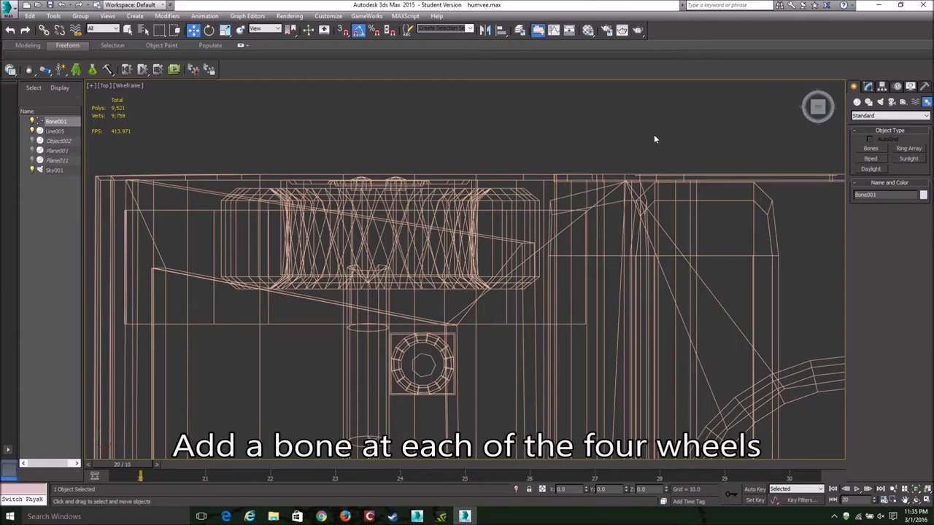
Step: Add a bone under the first wheel and delete its extra end bone
left_click(783, 90)
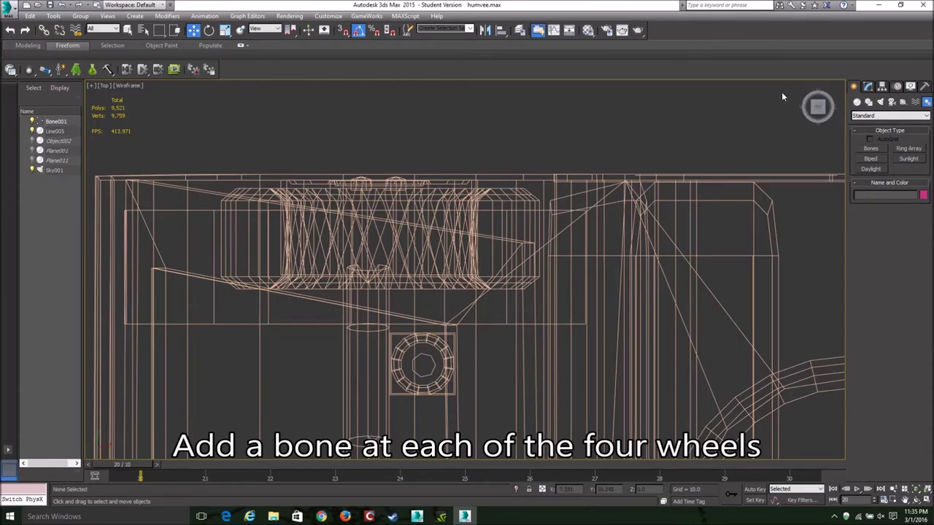
left_click(871, 149)
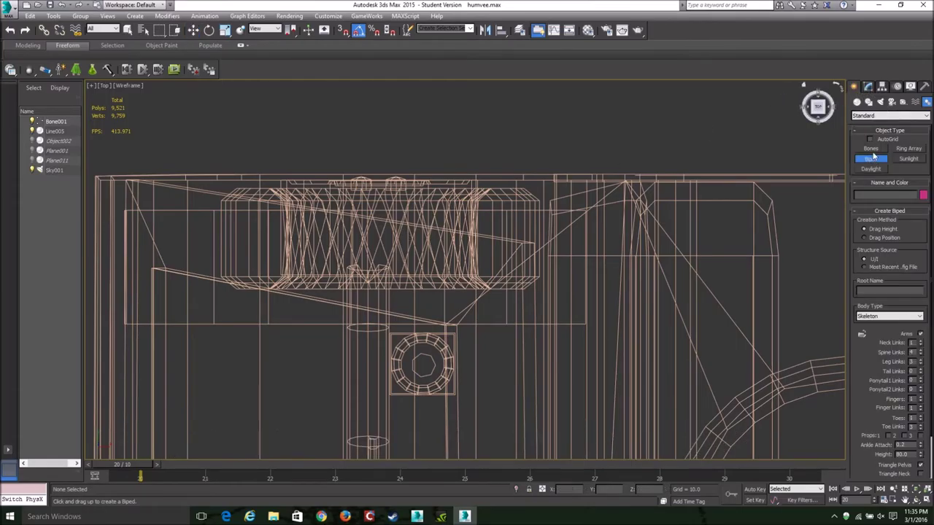
left_click(368, 270)
left_click(375, 184)
right_click(376, 186)
key("Delete")
key("w")
Step: Add a bone under the other axle's wheel and delete its extra end bone
left_click(872, 150)
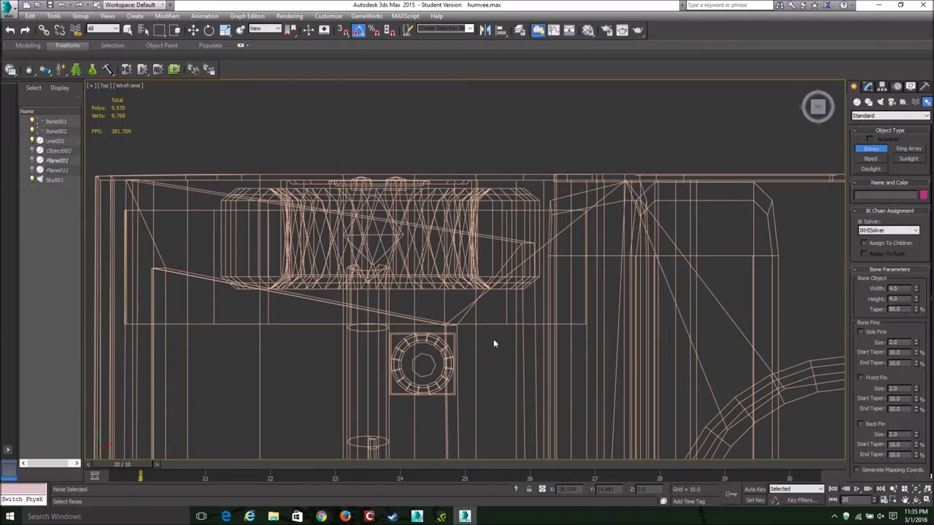
scroll(504, 338, "down", 3)
scroll(456, 292, "up", 3)
middle_click_drag(554, 234, 449, 270)
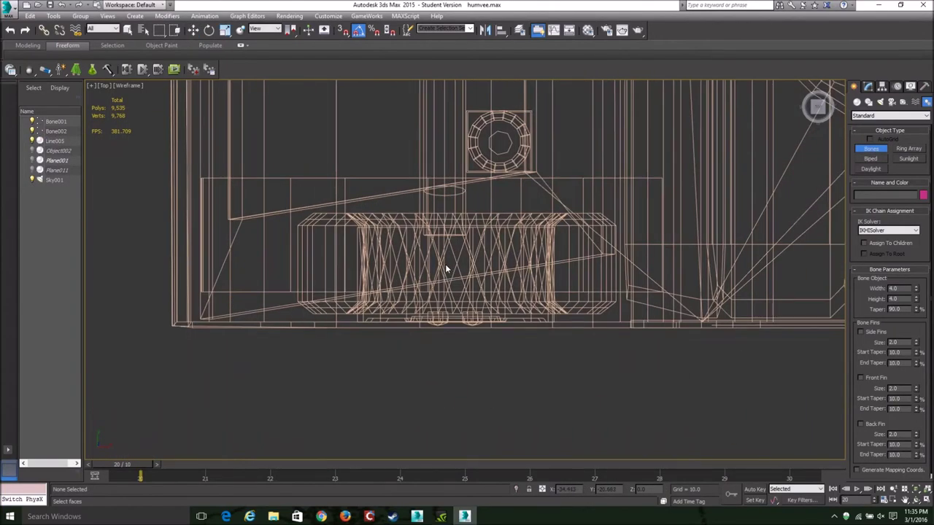
left_click(448, 270)
left_click(450, 325)
right_click(459, 355)
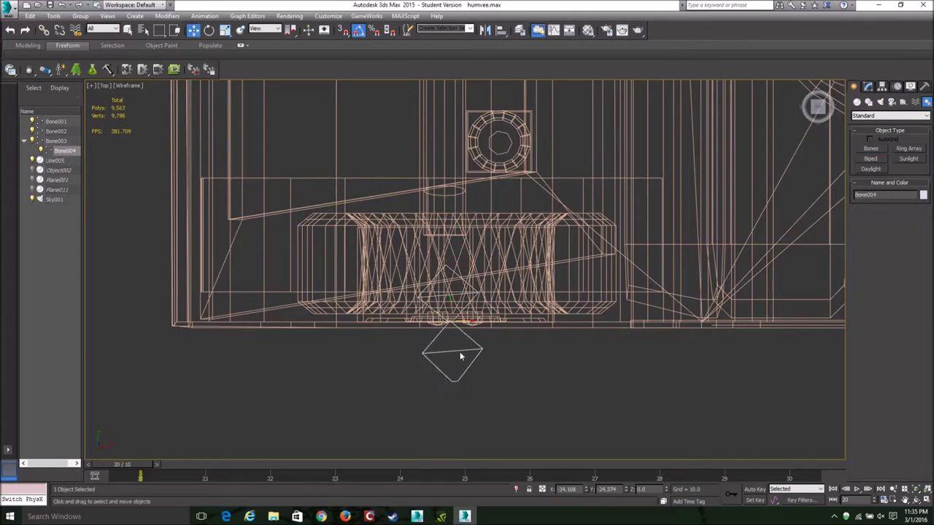
left_click(450, 367)
left_click(453, 349)
key("Delete")
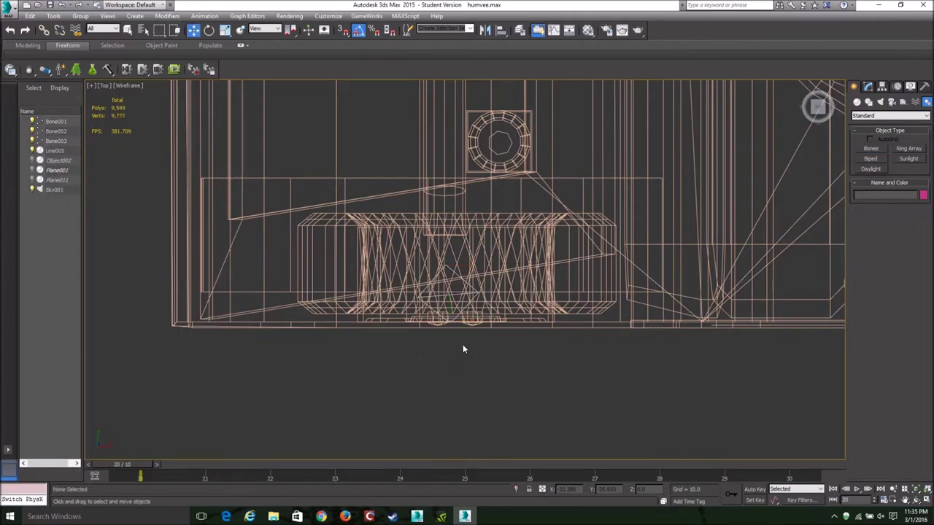
Step: Add a bone under the third wheel and end the bone chain
scroll(462, 344, "down", 2)
middle_click_drag(463, 344, 467, 285)
scroll(467, 285, "up", 2)
middle_click_drag(562, 271, 602, 264)
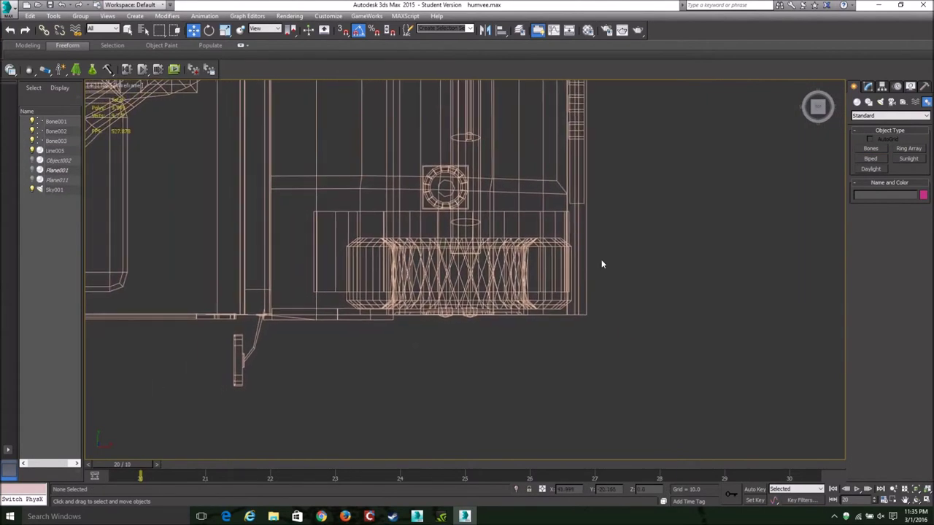
left_click(870, 149)
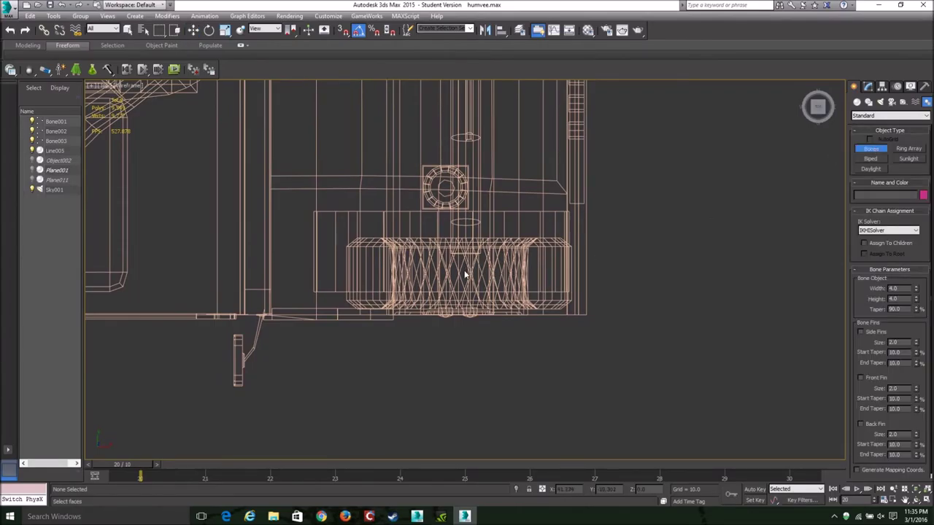
left_click(466, 274)
left_click(462, 316)
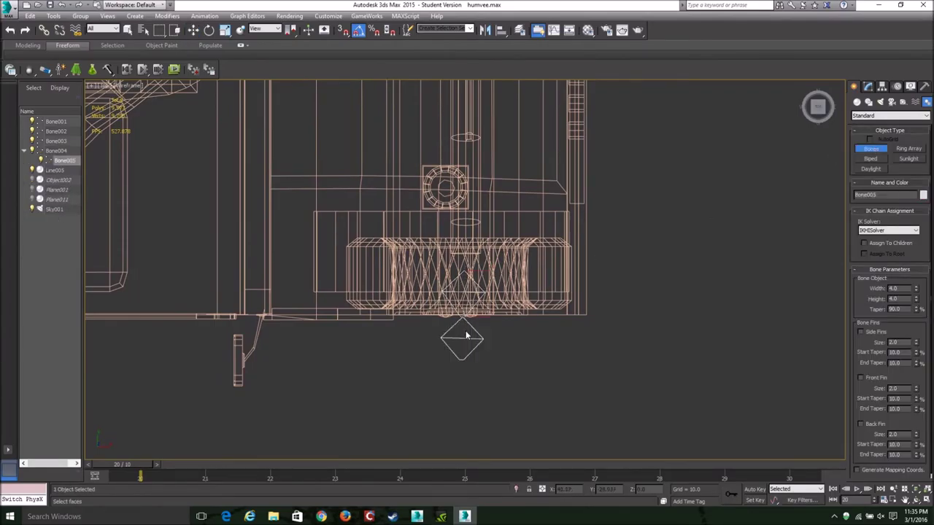
right_click(464, 343)
right_click(463, 340)
Step: Add the final wheel bone, then return the viewport to shaded display
key("z")
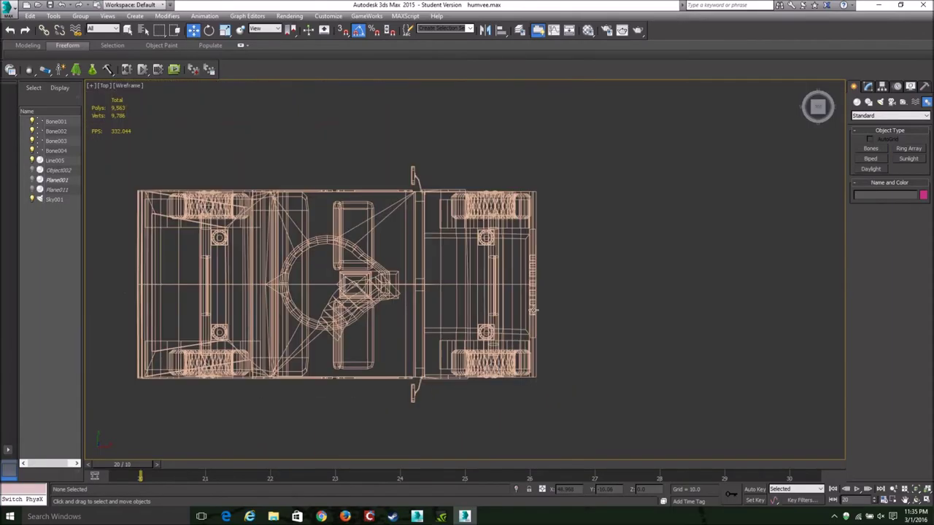
left_click(872, 150)
scroll(500, 188, "up", 6)
scroll(500, 188, "up", 2)
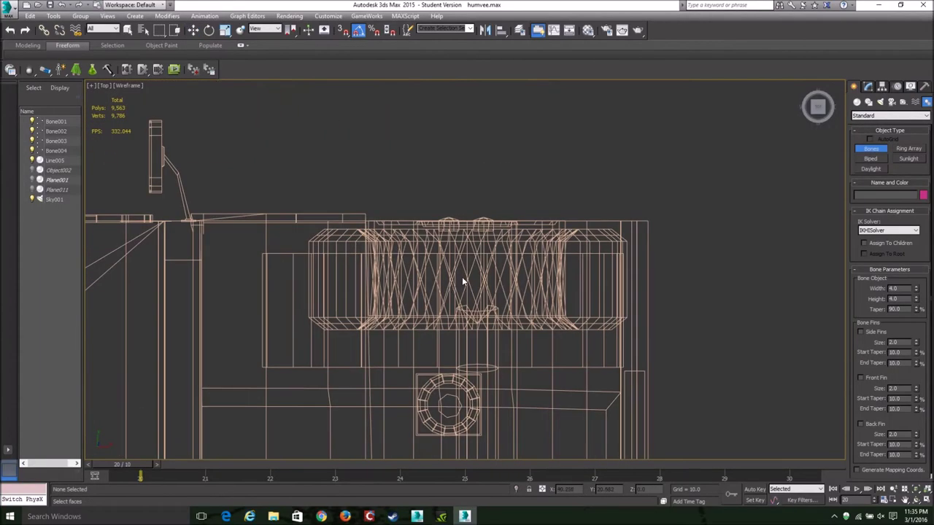
left_click(467, 281)
left_click(475, 210)
right_click(487, 208)
right_click(487, 209)
scroll(487, 208, "down", 2)
scroll(487, 208, "down", 3)
scroll(510, 206, "down", 2)
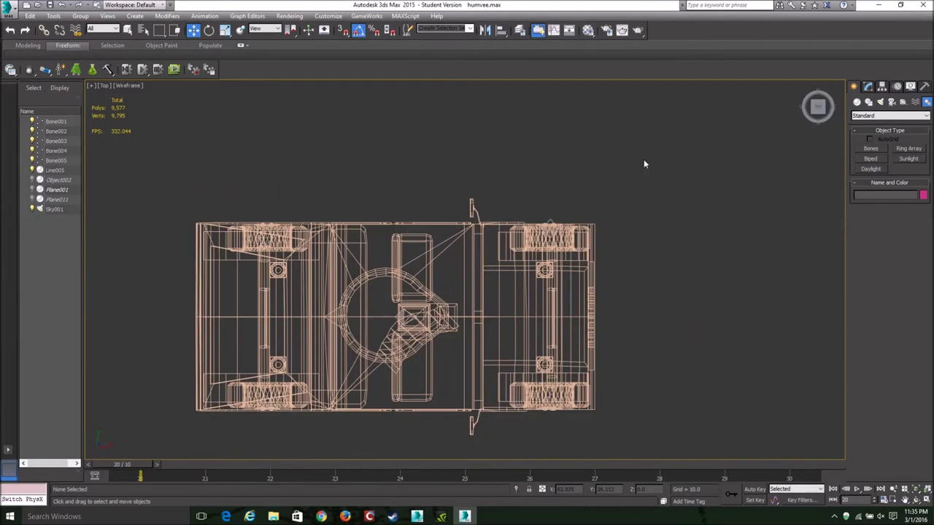
key("F3")
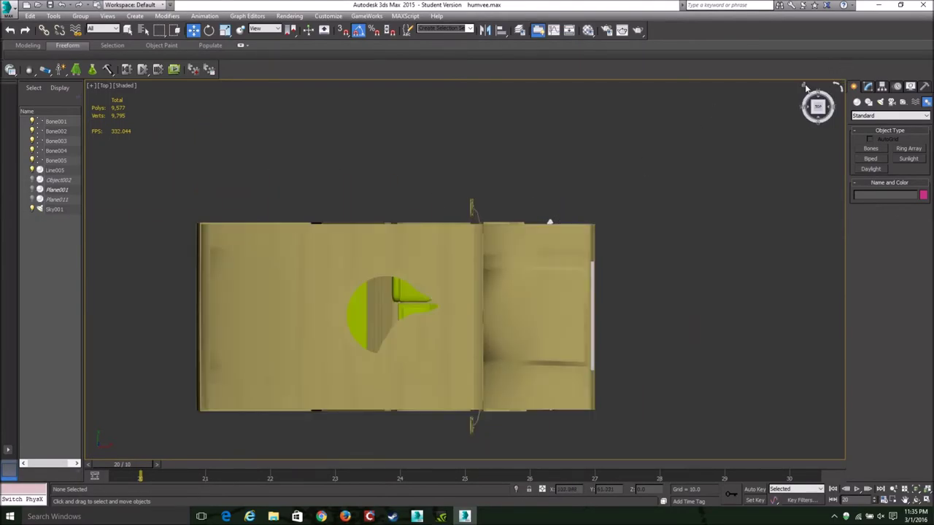
Step: In Element mode on the Humvee body, detach the first wheel as a new object
left_click(805, 86)
left_click(501, 272)
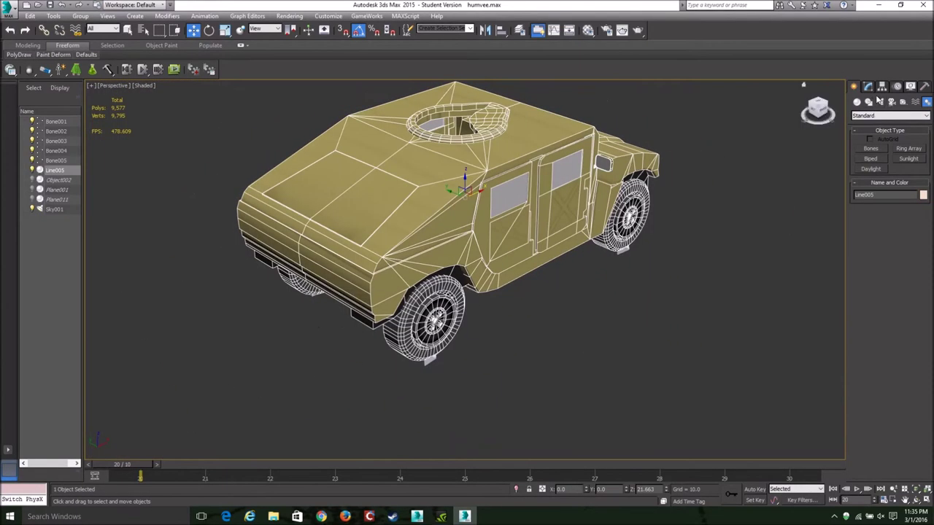
left_click(871, 89)
left_click(910, 225)
left_click_drag(819, 109, 807, 105)
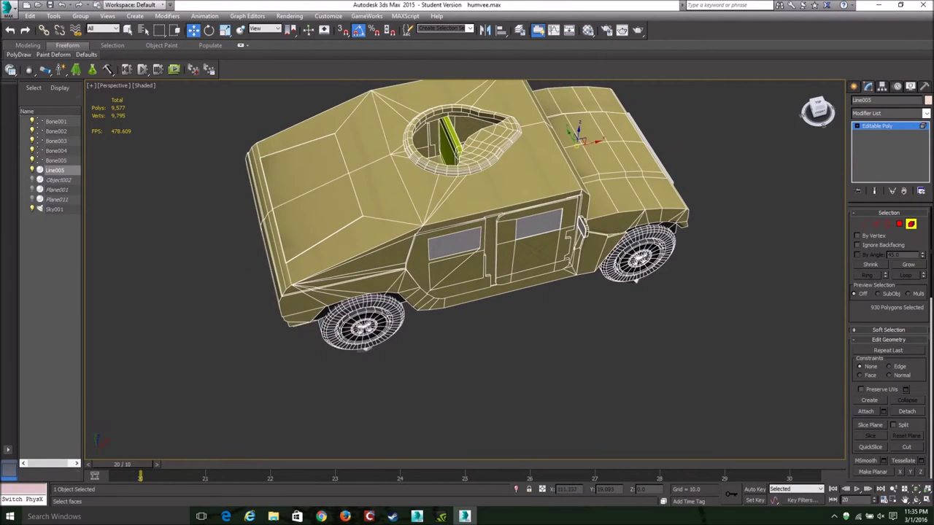
scroll(385, 350, "up", 5)
left_click(399, 290)
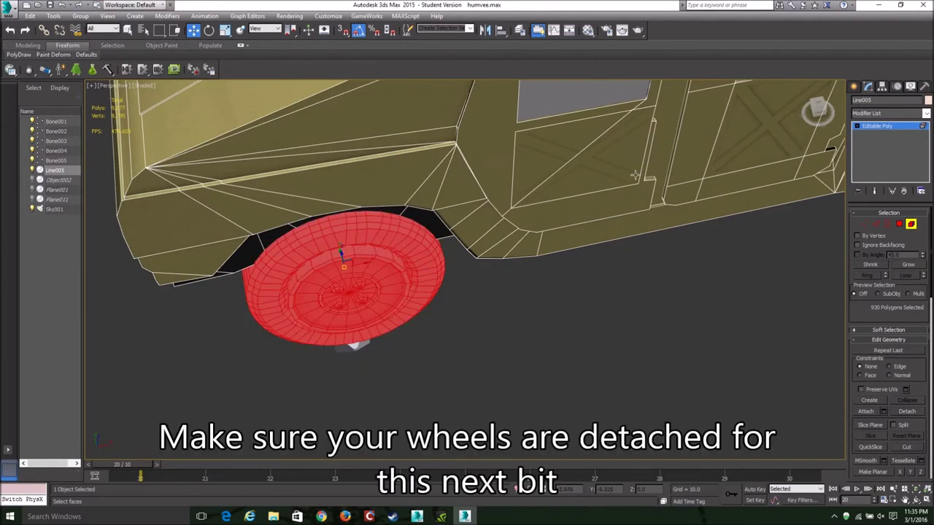
left_click(817, 109)
left_click_drag(817, 107, 821, 110)
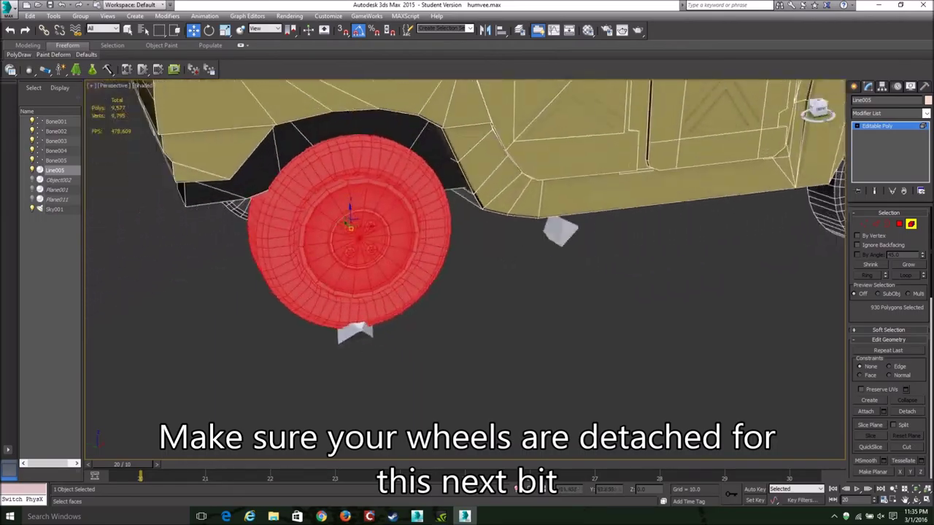
left_click(905, 411)
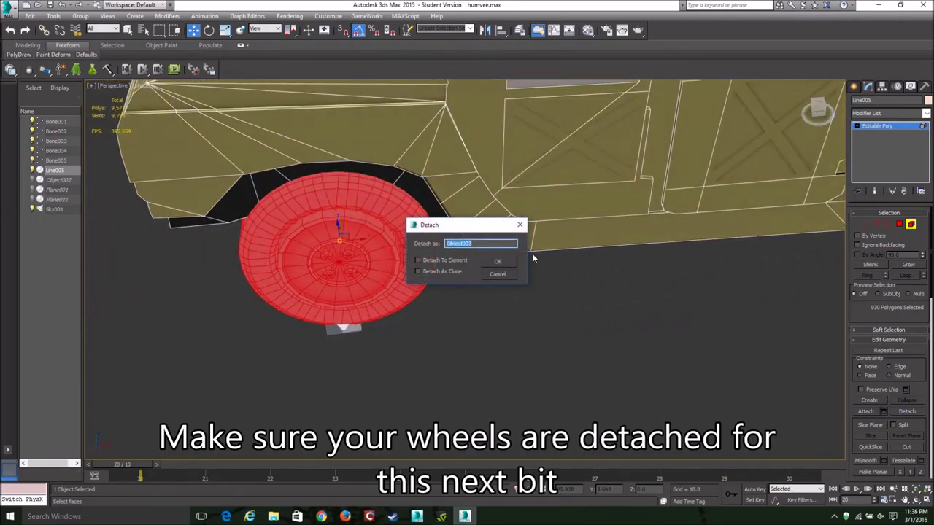
left_click(496, 262)
Step: Select the second wheel element and detach it as a separate object
left_click(817, 109)
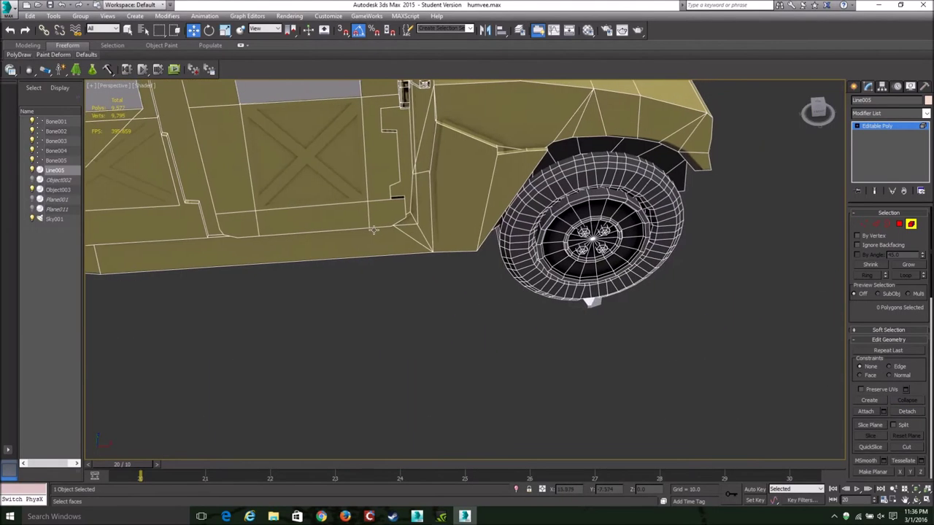
left_click(640, 243)
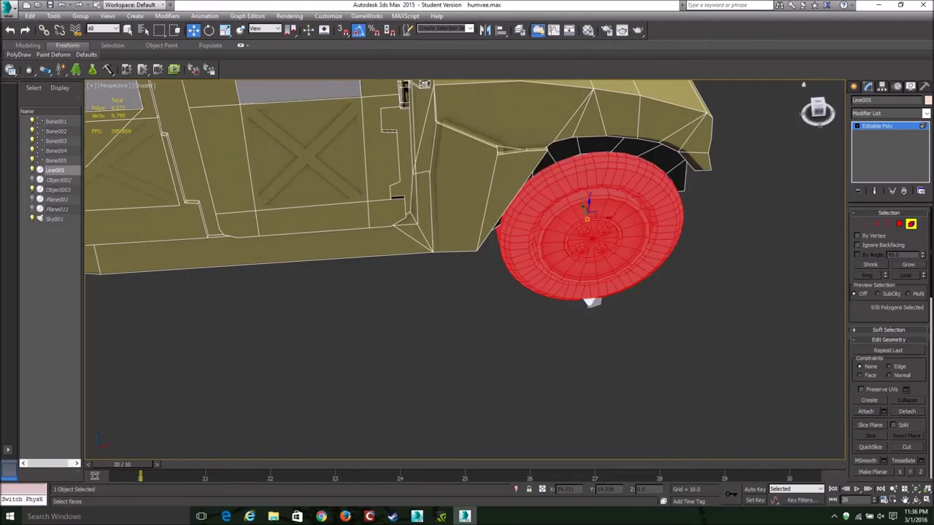
left_click(817, 111)
left_click(904, 411)
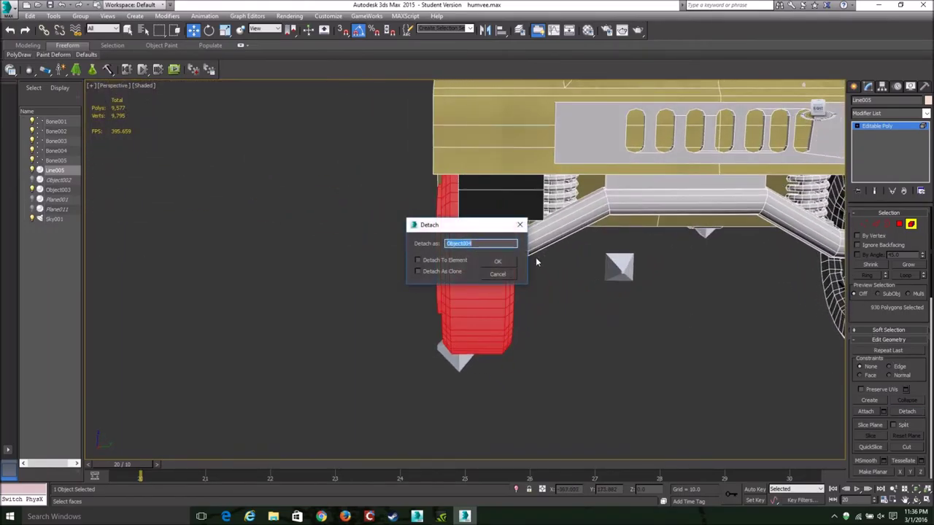
left_click(496, 262)
Step: Detach the front wheel as Object005
left_click(819, 105)
left_click_drag(820, 96, 423, 248)
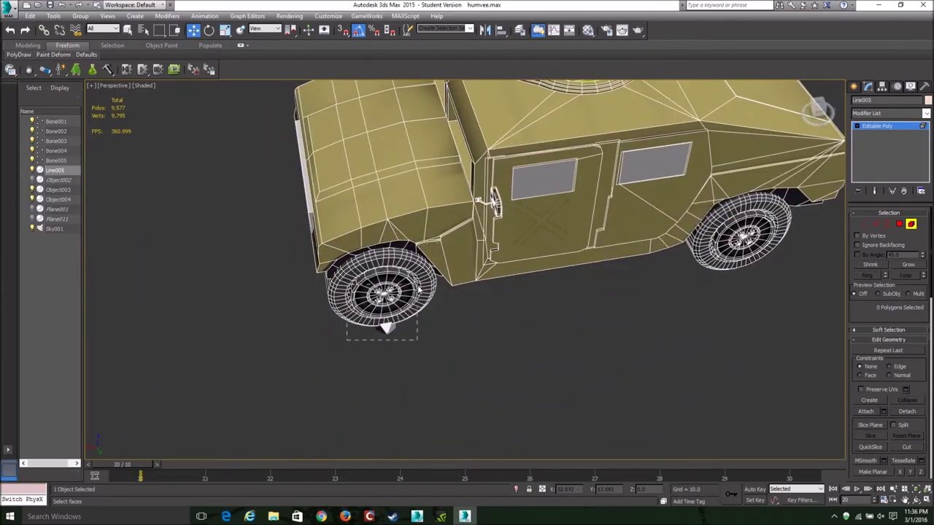
left_click(419, 289)
left_click(907, 412)
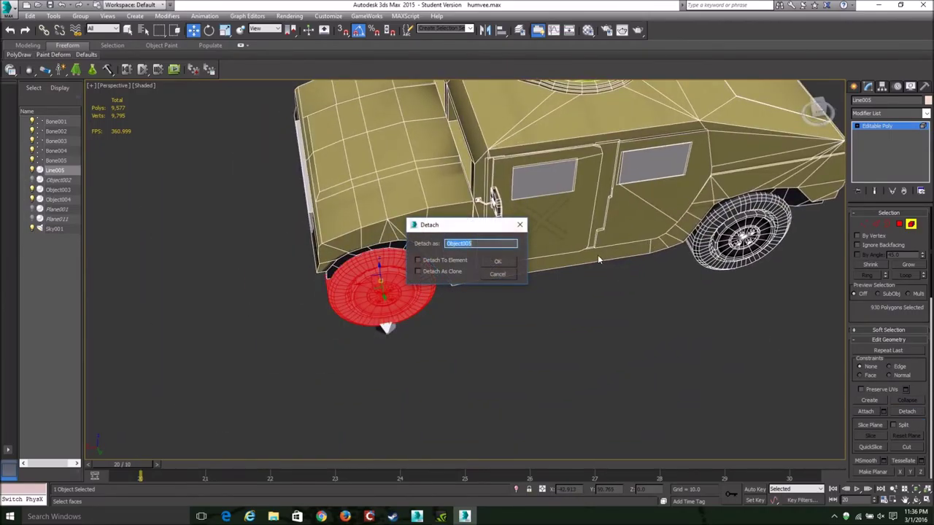
left_click(495, 262)
Step: Detach the rear wheel as Object006
middle_click_drag(495, 262, 467, 219, "alt")
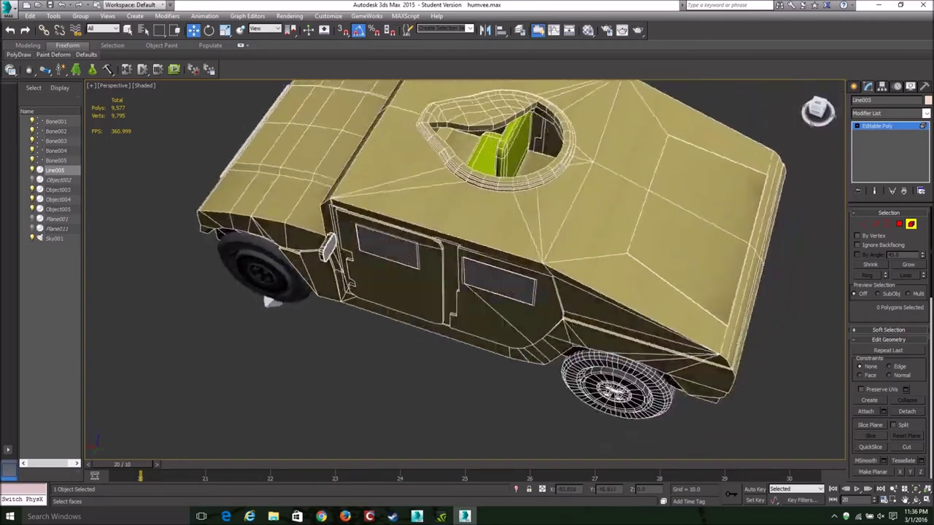
middle_click_drag(701, 197, 720, 223, "alt")
left_click(712, 329)
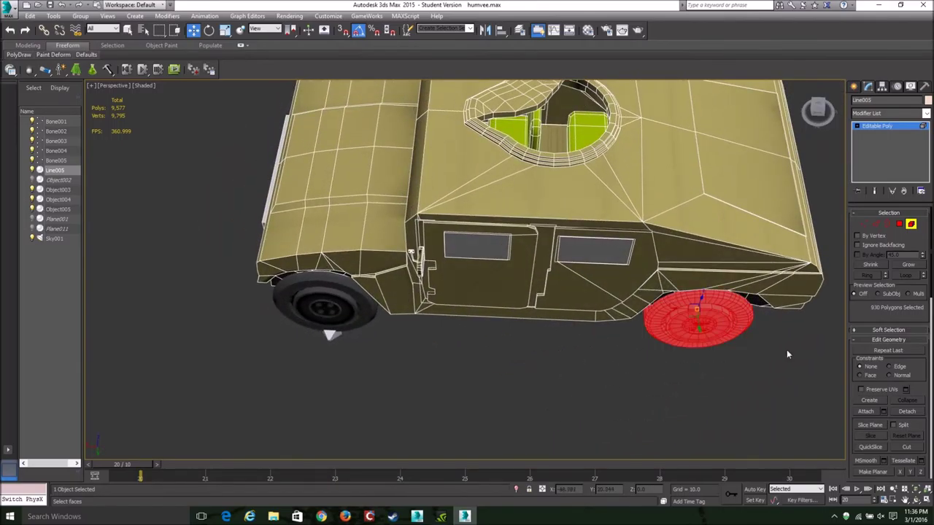
left_click(915, 414)
left_click(496, 263)
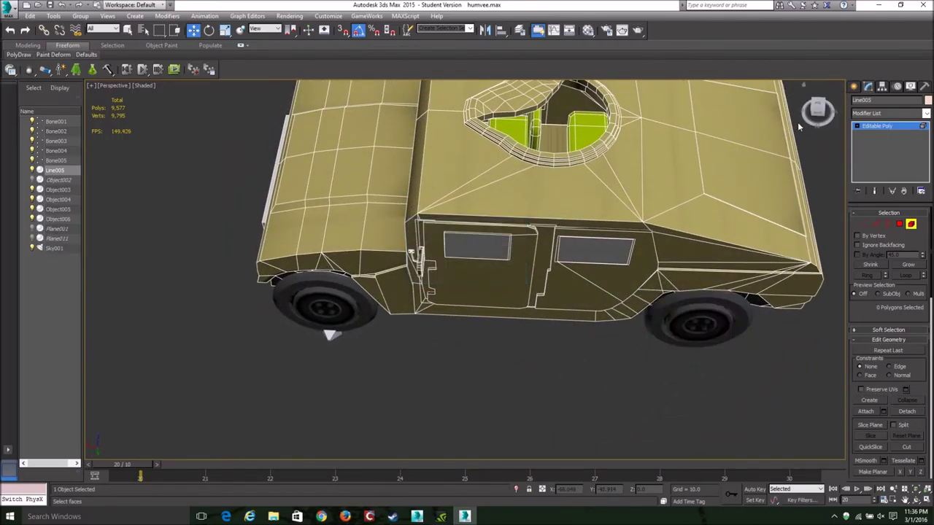
left_click_drag(817, 109, 818, 107)
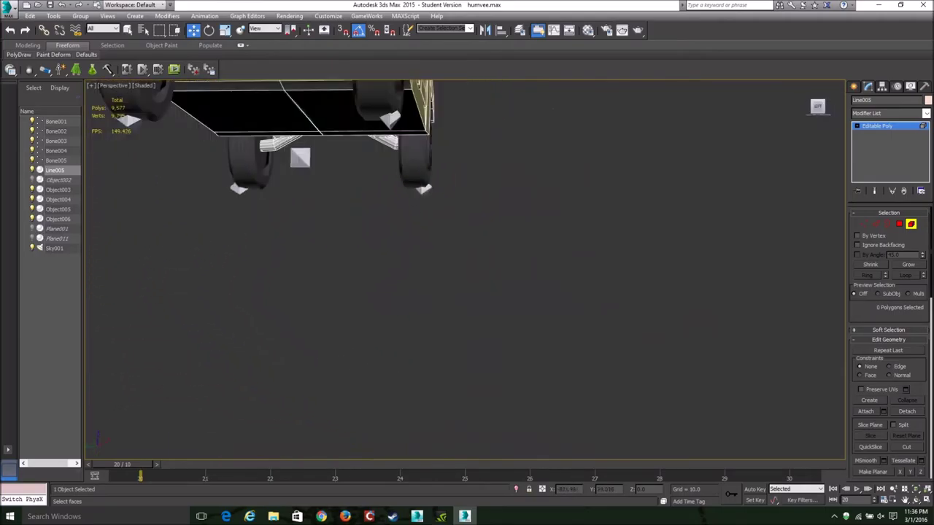
left_click(817, 107)
Step: Centre the pivot of front wheel Object005 with Affect Pivot Only and Center to Object
left_click(870, 126)
middle_click_drag(450, 183, 438, 220, "alt")
left_click(445, 252)
left_click(882, 86)
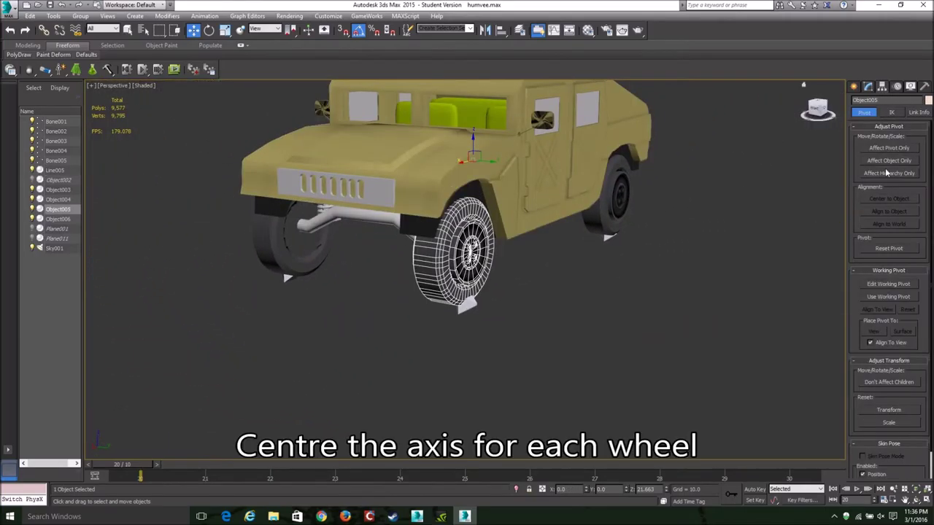
left_click(887, 147)
left_click(888, 195)
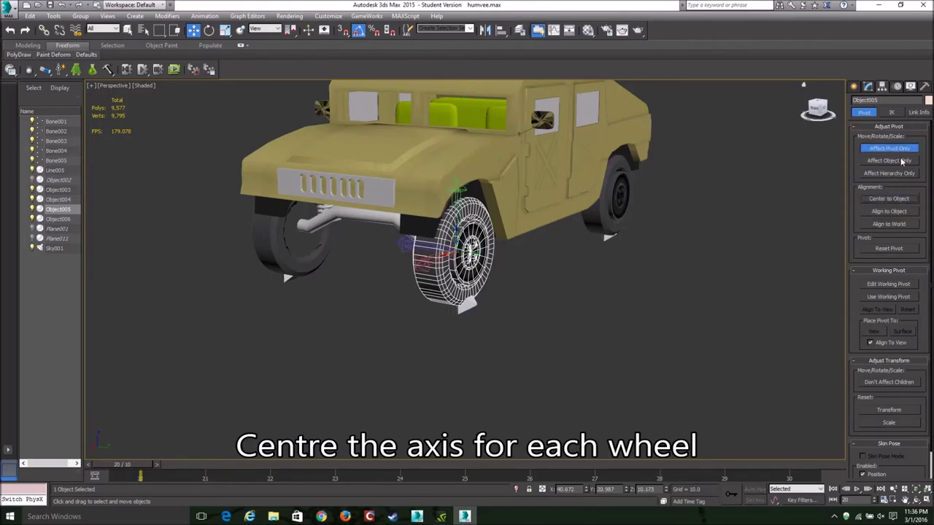
left_click(901, 149)
Step: Centre the pivots of wheels Object006 and Object004 on their objects
left_click(623, 200)
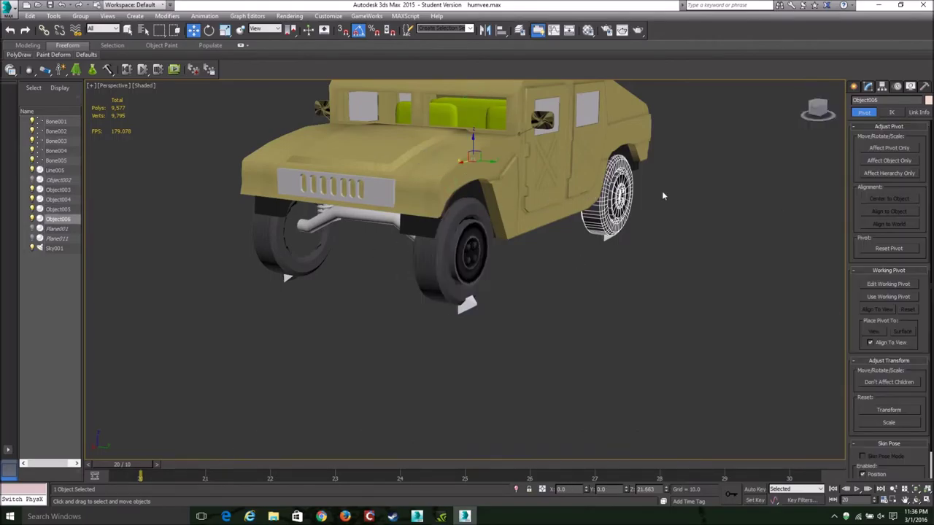
left_click(887, 147)
left_click(886, 199)
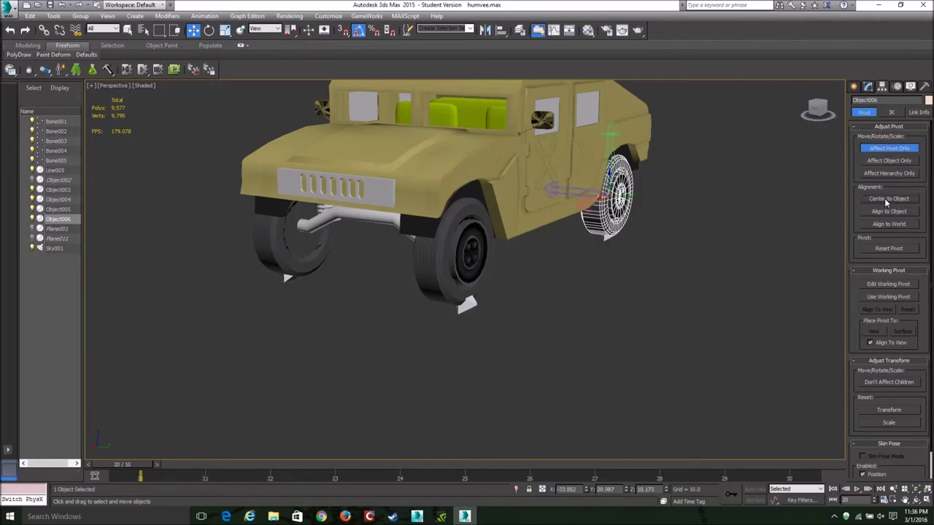
left_click(276, 235)
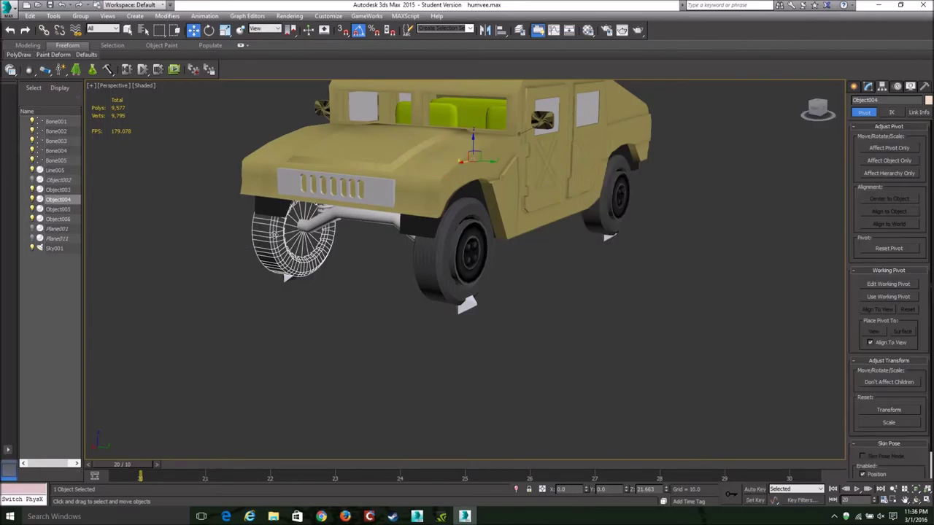
left_click(881, 151)
left_click(886, 198)
left_click(881, 149)
Step: Centre the pivot of wheel Object003 on its object
mouse_move(818, 110)
left_mouse_down()
mouse_move(737, 124)
mouse_move(773, 117)
left_mouse_up()
left_click(133, 252)
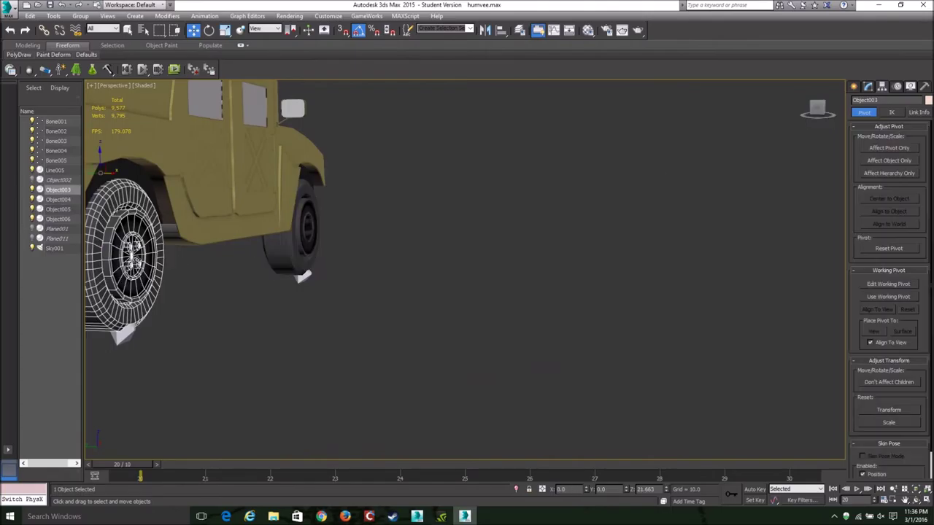
left_click(889, 147)
left_click(889, 198)
left_click(890, 148)
middle_click_drag(730, 190, 649, 219, "alt")
Step: Set Bone002's Absolute:World Z rotation to 90 in Transform Type-In
left_click(323, 246)
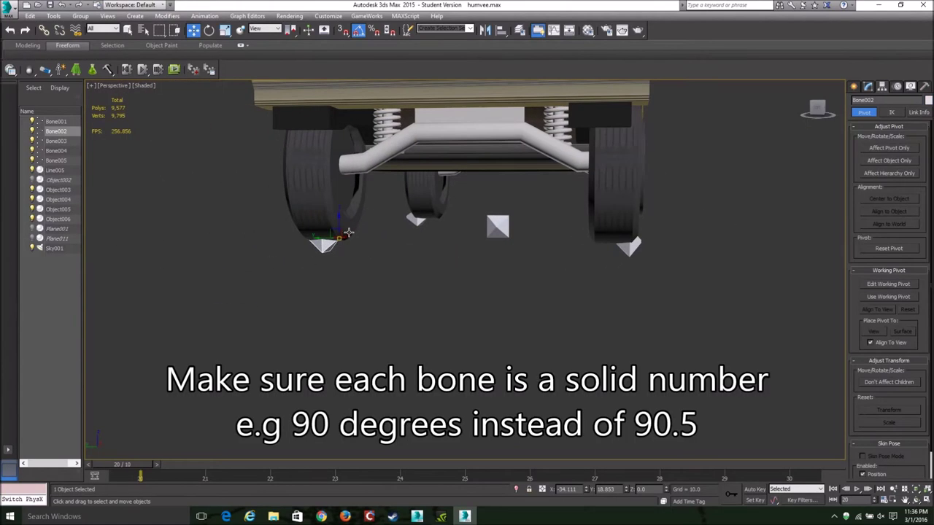
right_click(215, 30)
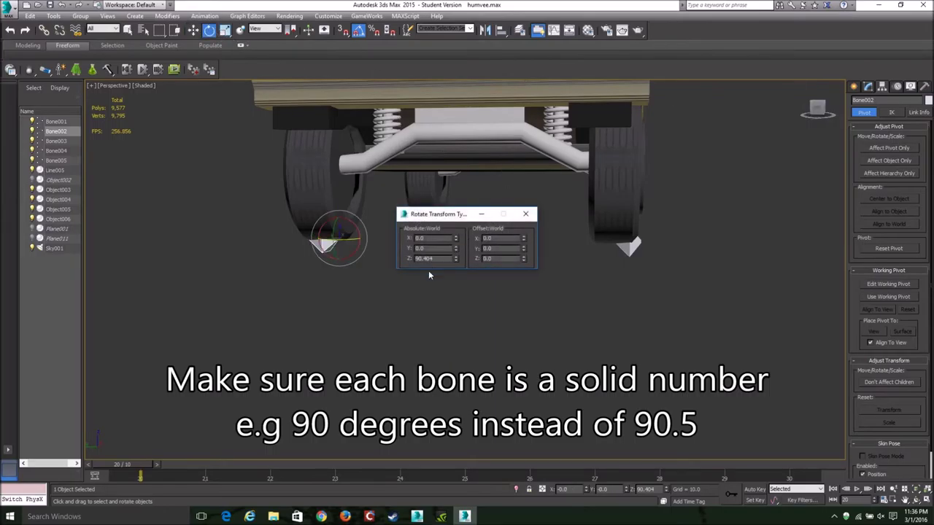
type("90")
key("Return")
left_click(525, 214)
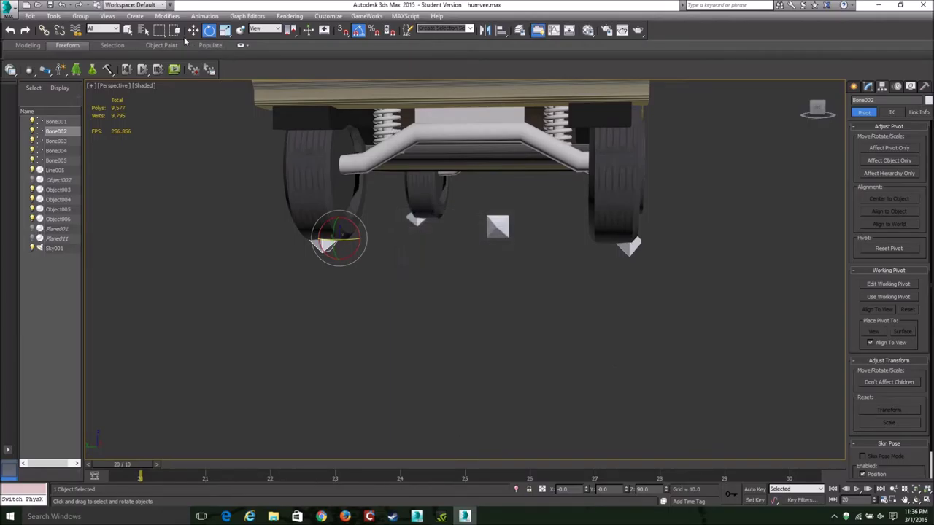
Step: Align Bone002's position to its wheel's pivot point on X, Y and Z
left_click(496, 30)
left_click(315, 191)
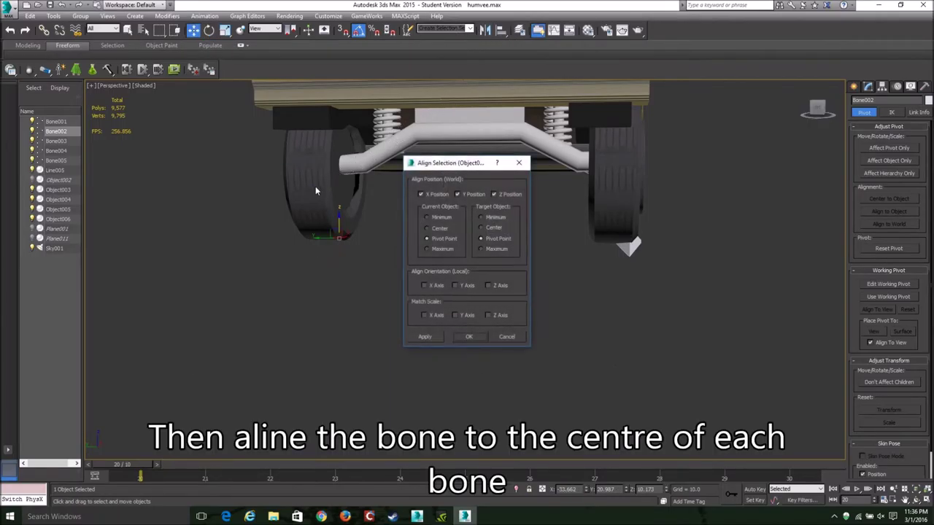
left_click(472, 337)
left_click_drag(822, 109, 811, 115)
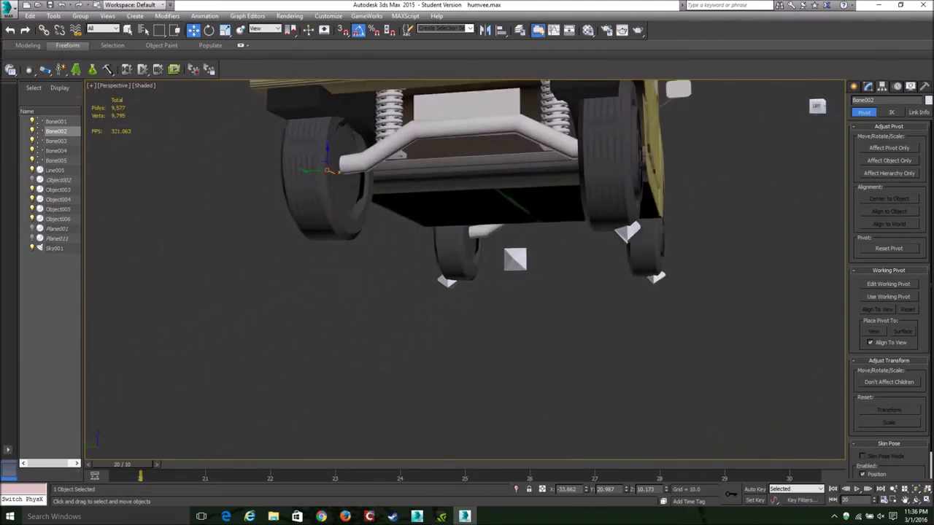
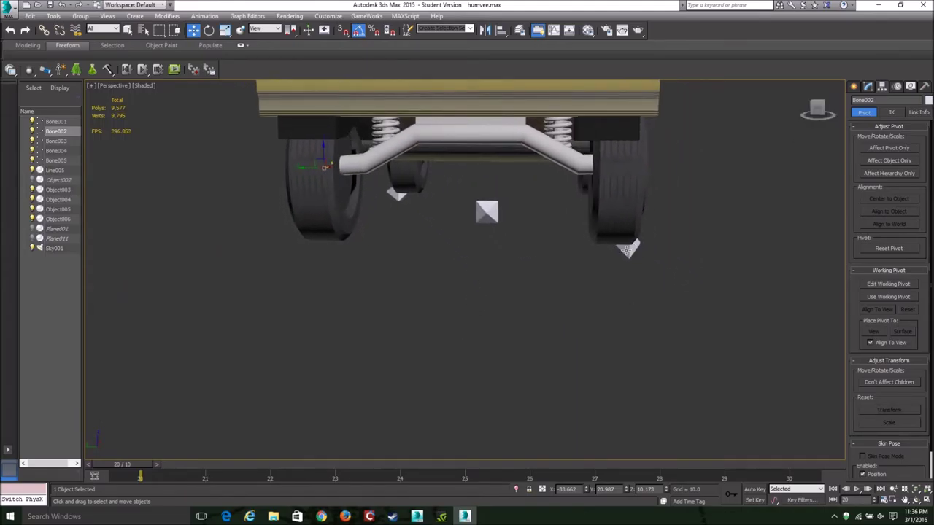
Step: Give Bone003 an exact Z rotation through the F12 transform entry
left_click(626, 250)
key("e")
key("F12")
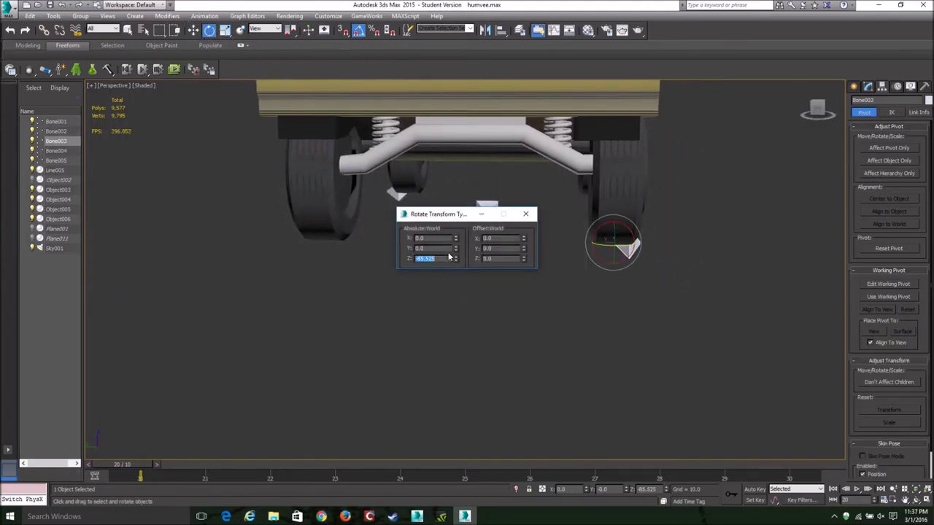
key("F12")
key("w")
key("alt+a")
left_click(487, 204)
left_click(470, 325)
Step: Give Bone004 an exact Z rotation value
left_click_drag(817, 110, 658, 231)
left_click(686, 186)
key("z")
key("e")
key("F12")
double_click(426, 259)
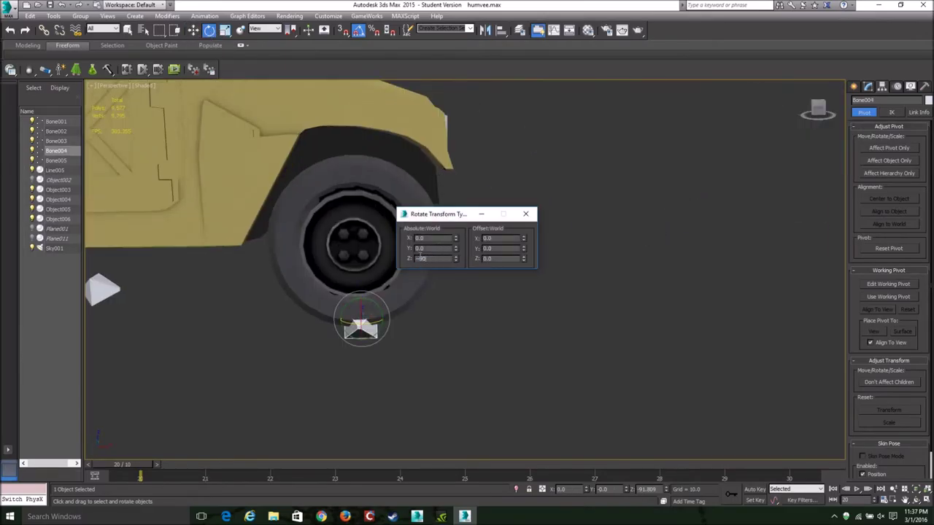
left_click(526, 214)
key("w")
Step: Align Bone005 pivot-to-pivot with its front wheel
scroll(506, 229, "down", 3)
mouse_move(506, 229)
middle_mouse_down("alt")
mouse_move(800, 246)
mouse_move(605, 341)
middle_mouse_up("alt")
left_click(606, 341)
key("F12")
key("F12")
key("alt+a")
left_click(604, 340)
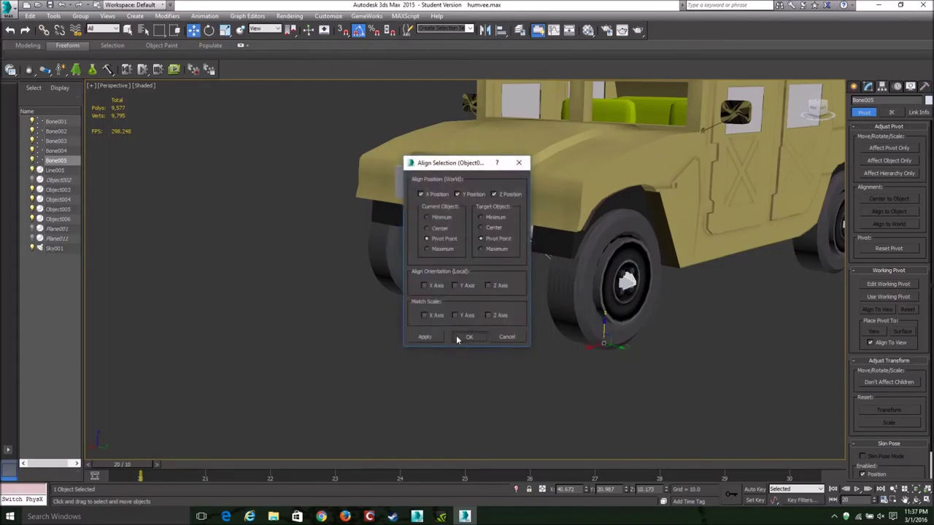
left_click(457, 337)
scroll(357, 281, "down", 3)
left_click(357, 281)
Step: Inspect the Humvee from below and front, then select the body Line005
middle_click_drag(356, 281, 409, 219, "alt")
mouse_move(294, 279)
middle_mouse_down("alt")
mouse_move(230, 278)
mouse_move(443, 308)
mouse_move(589, 254)
middle_mouse_up("alt")
left_click(532, 255)
scroll(459, 257, "up", 2)
left_click(460, 258)
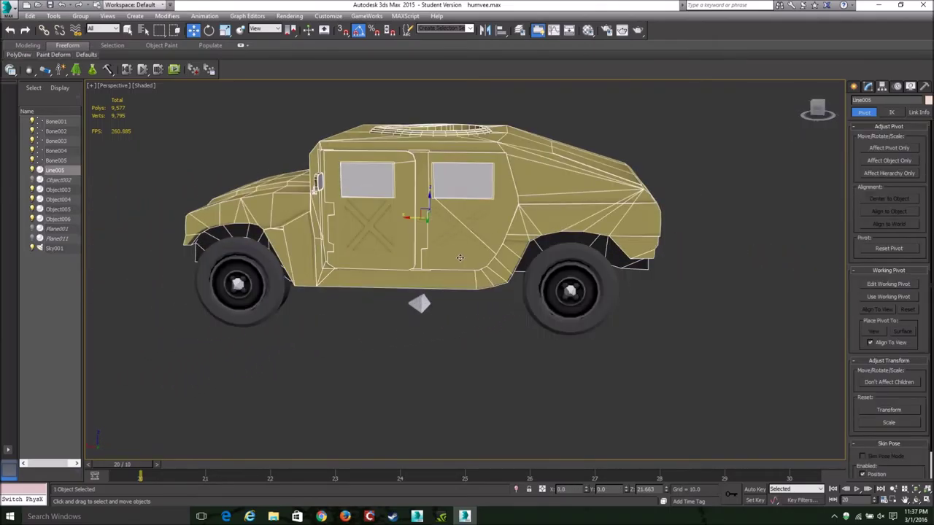
Step: Attach the rear and both front wheels to Line005 from the Modify panel
left_click(870, 87)
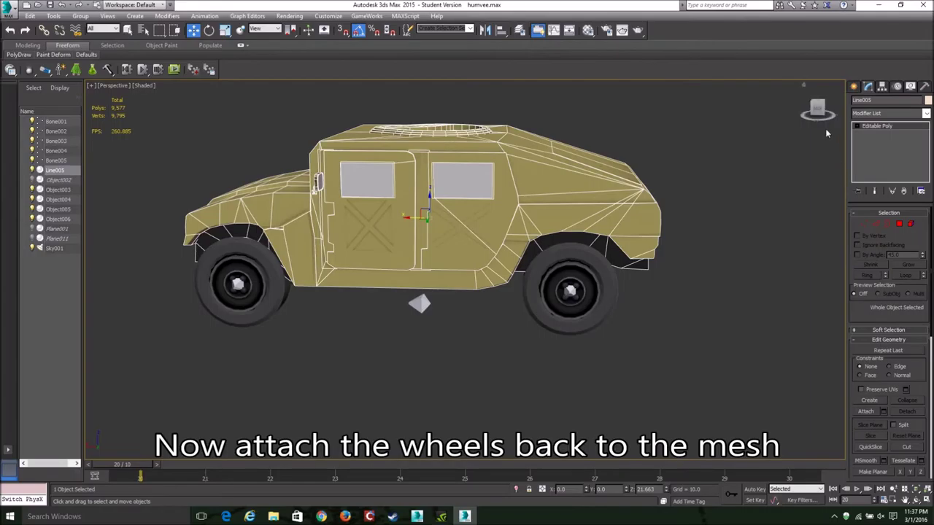
left_click_drag(825, 124, 825, 113)
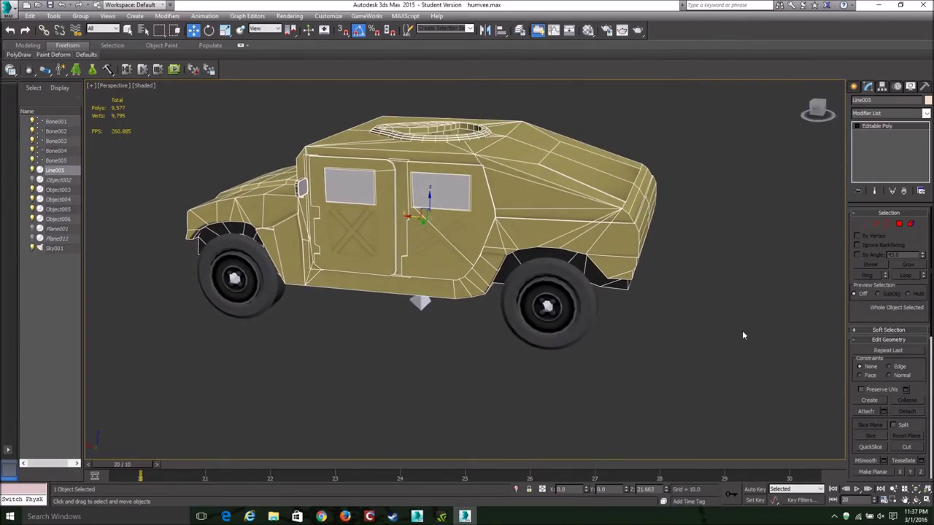
left_click(866, 411)
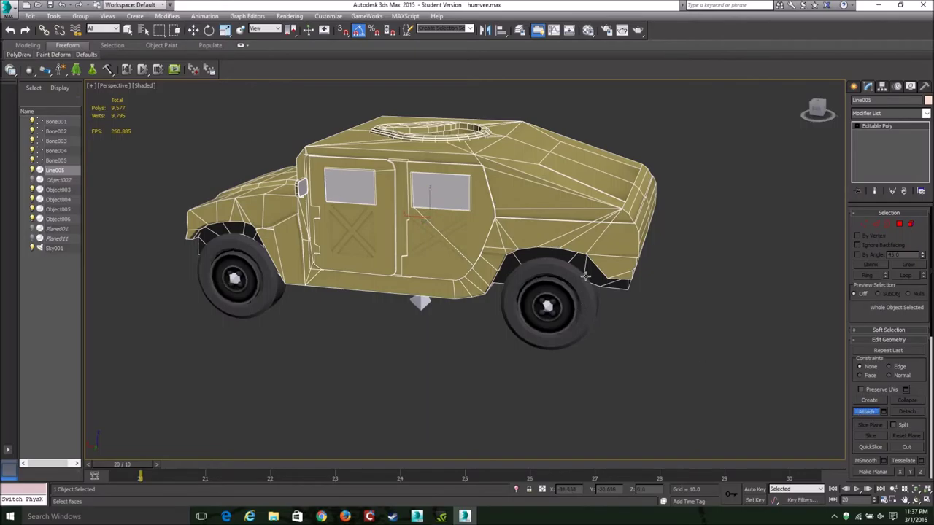
left_click(571, 282)
left_click(261, 284)
left_click_drag(810, 117, 626, 257)
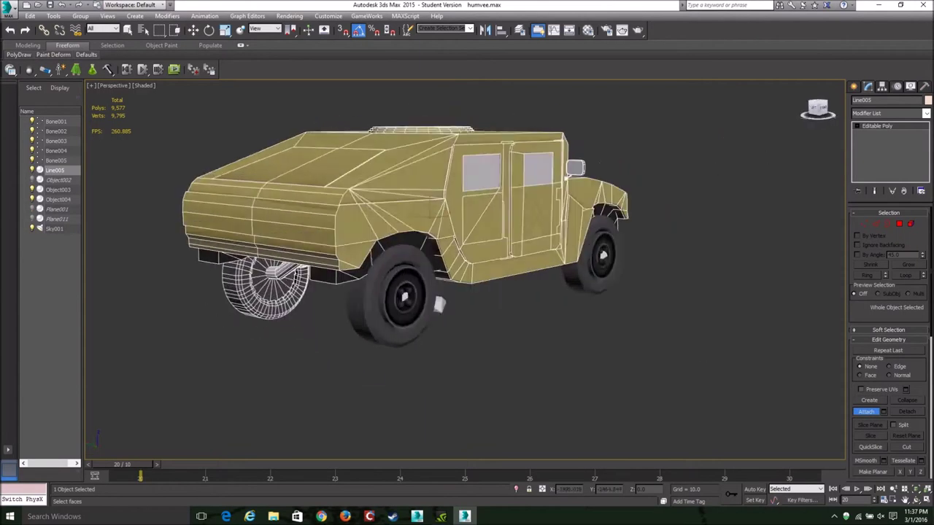
left_click(625, 257)
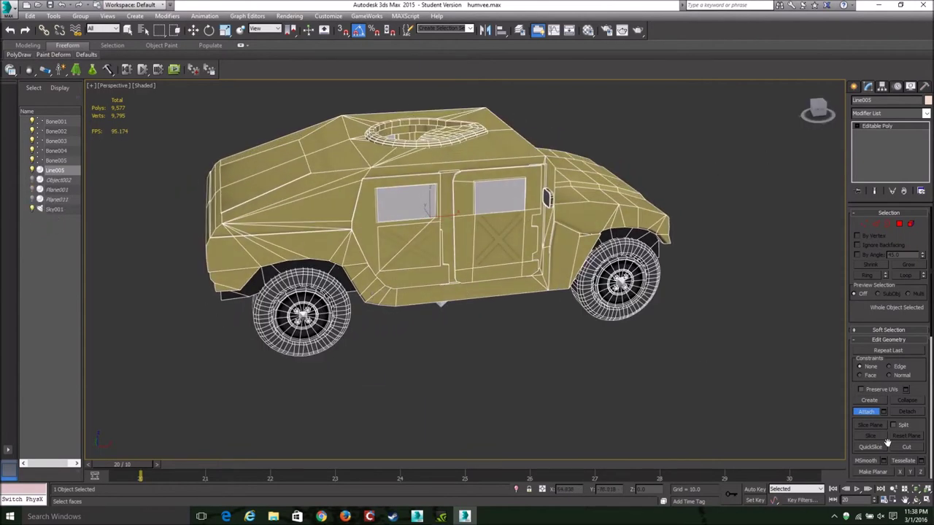
right_click(776, 334)
left_click(775, 335)
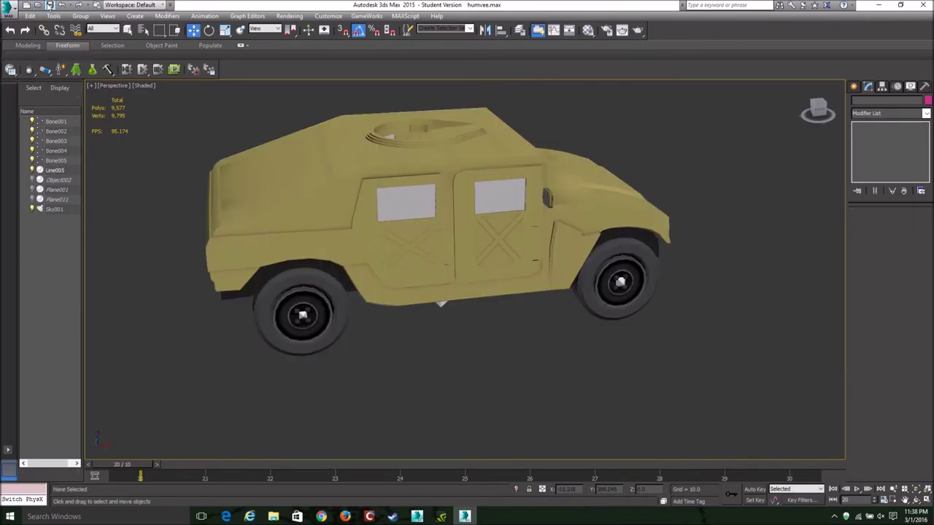
Step: Inspect the merged Humvee body from several angles, then select Bone001
left_click_drag(815, 113, 446, 204)
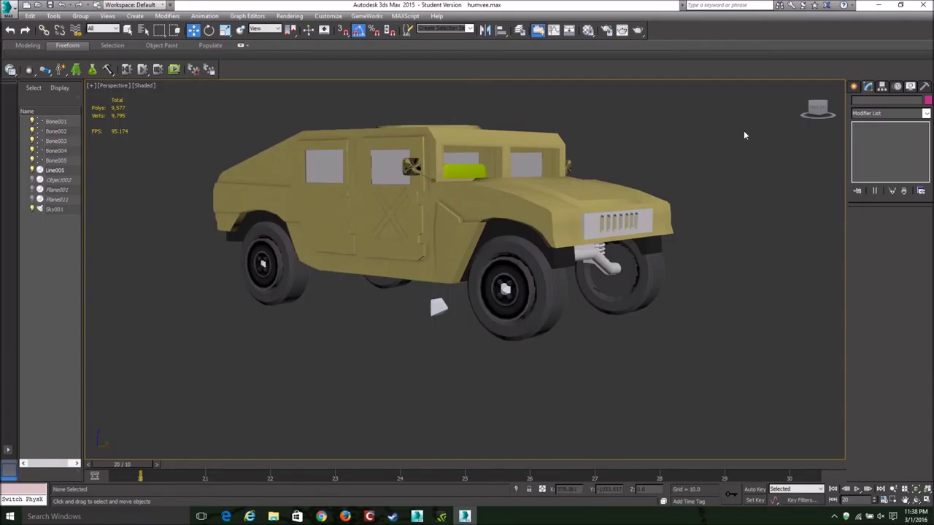
left_click_drag(820, 113, 818, 111)
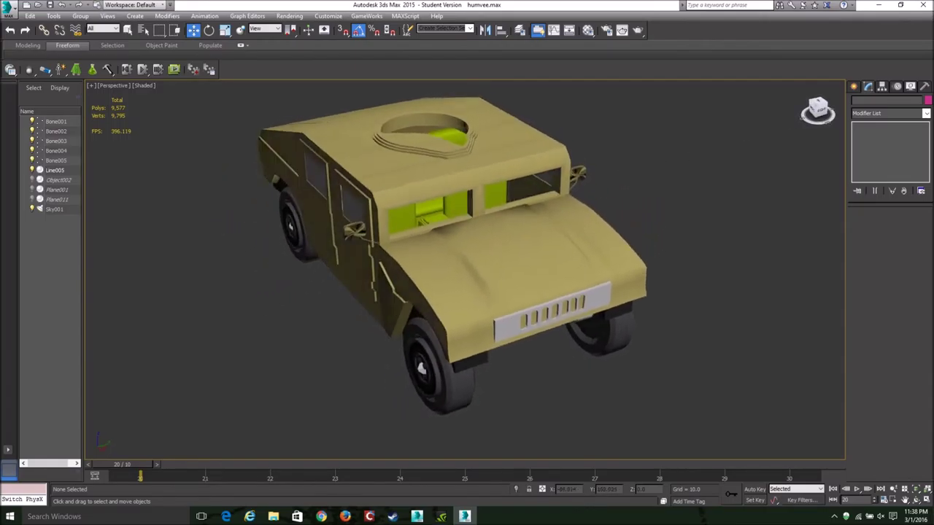
left_click_drag(438, 350, 430, 308)
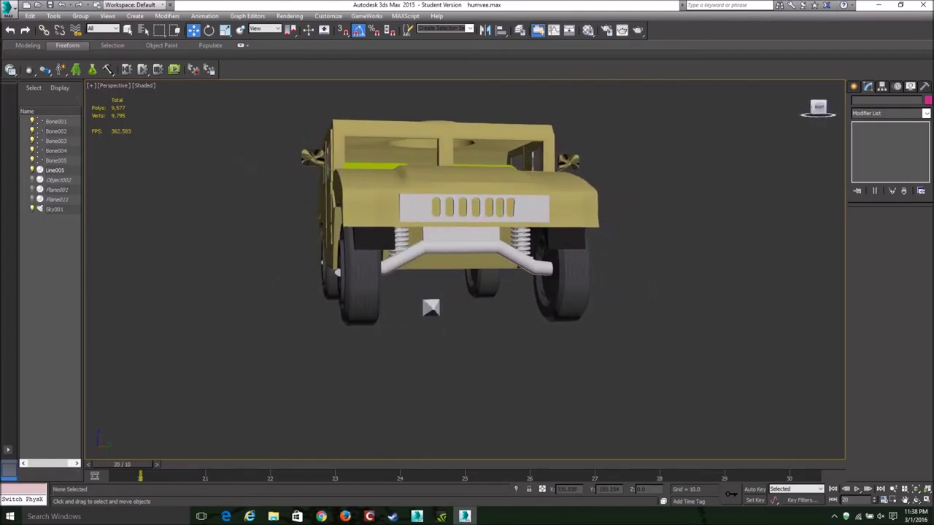
middle_click_drag(430, 307, 464, 231, "alt")
left_click(464, 231)
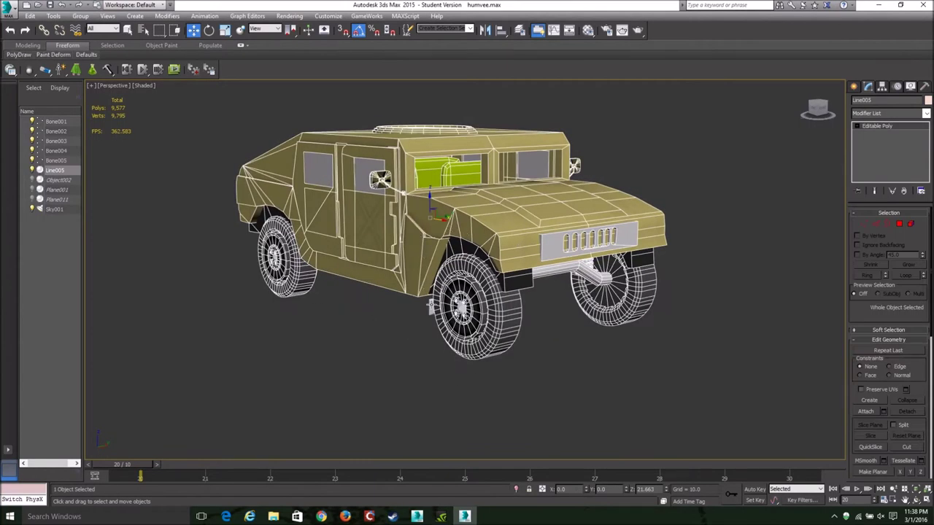
left_click(431, 307)
Step: Rename Bone001 to Chassi and Bone004 to FrontRightWheel
left_click(818, 106)
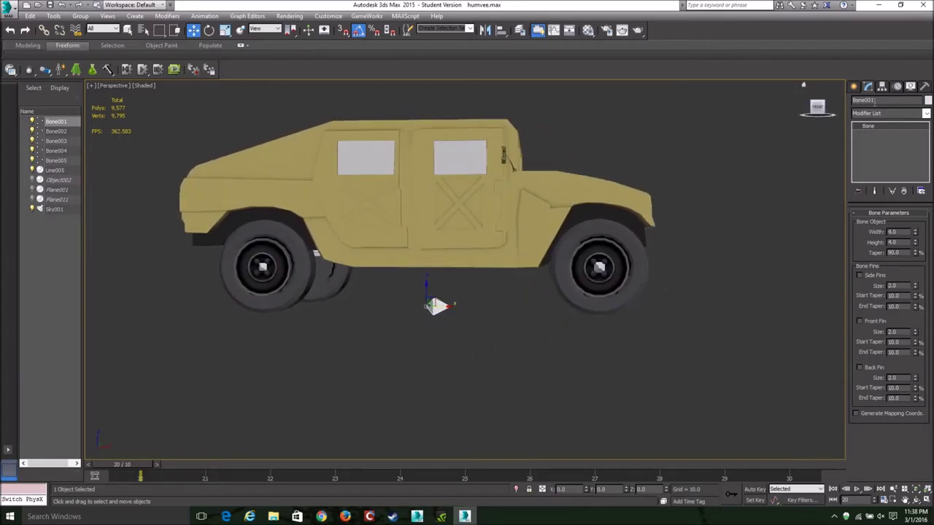
double_click(885, 102)
type("Chasi")
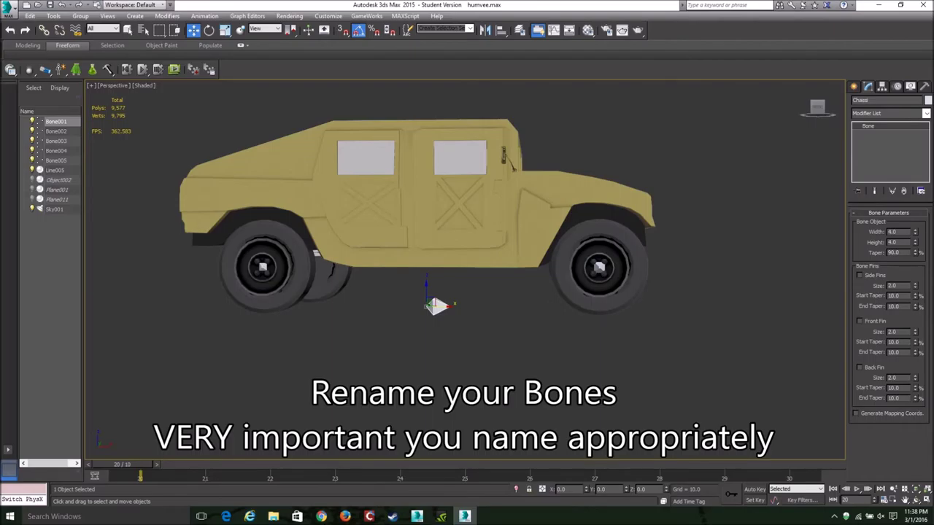
left_click(778, 260)
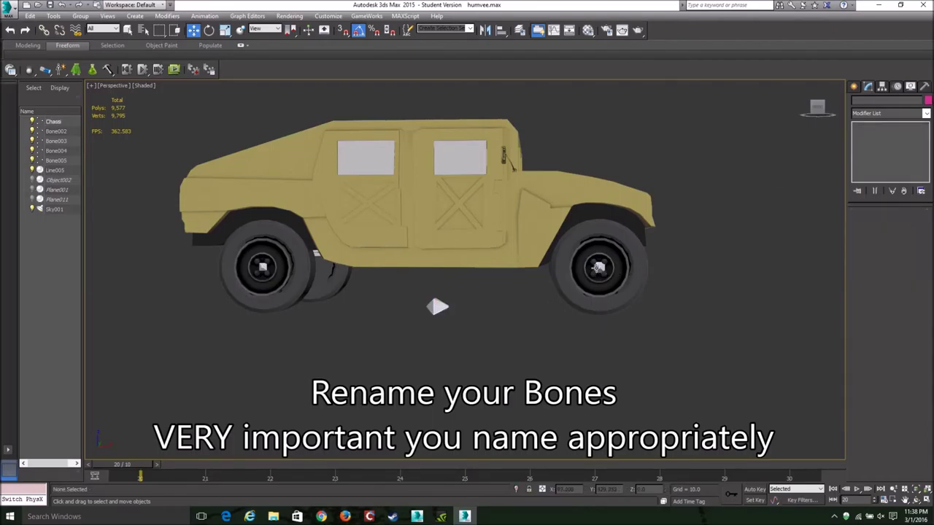
left_click(598, 268)
left_click_drag(816, 108, 806, 124)
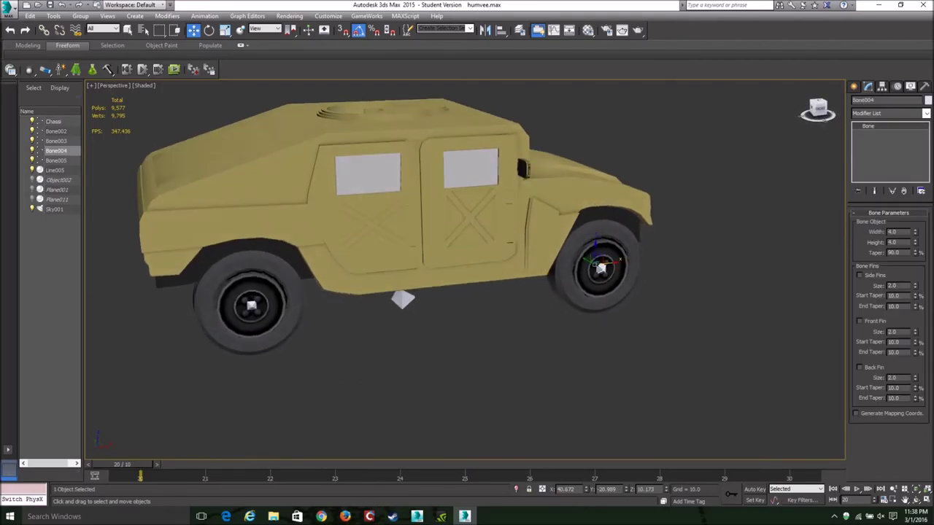
double_click(897, 102)
type("FrontRightWheel")
left_click(696, 193)
Step: Rename Bone005 to FrontLeftWheel and Bone002 to BackLeftWheel
left_click(818, 108)
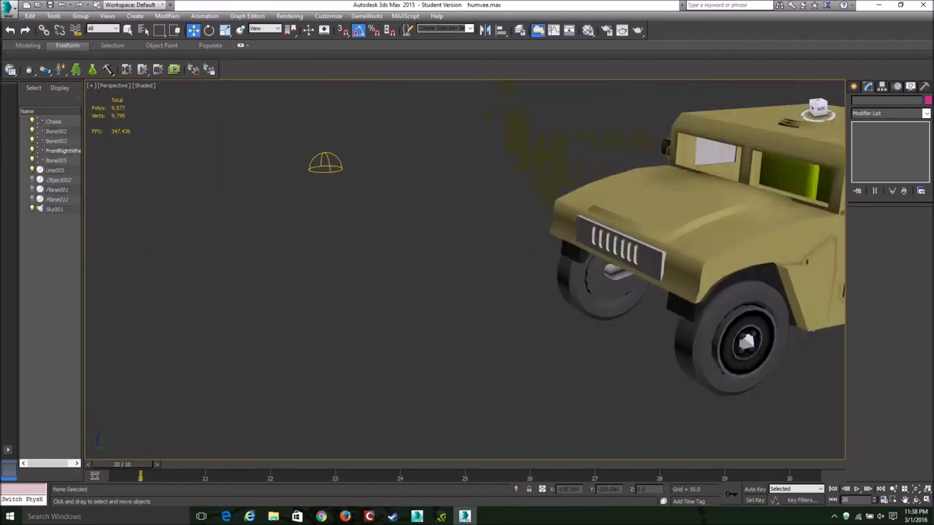
left_click(584, 341)
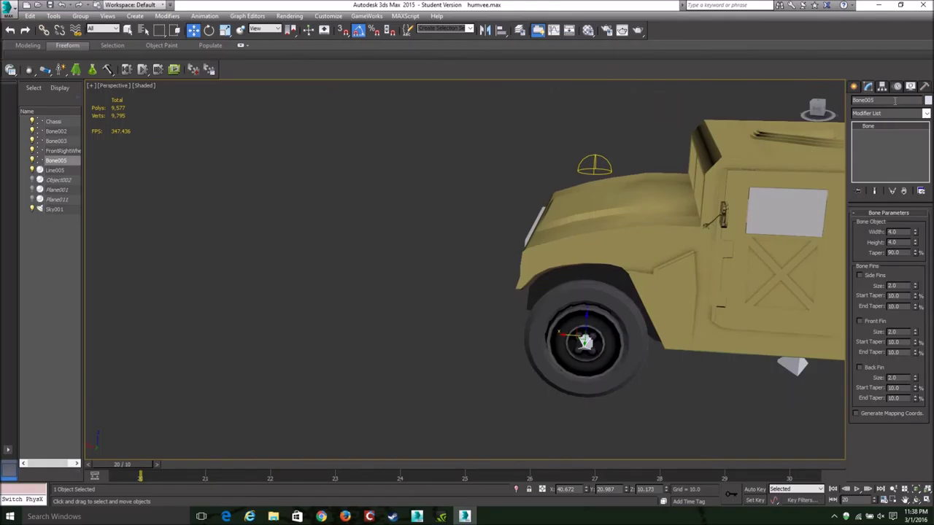
type("R")
middle_click_drag(720, 280, 250, 230)
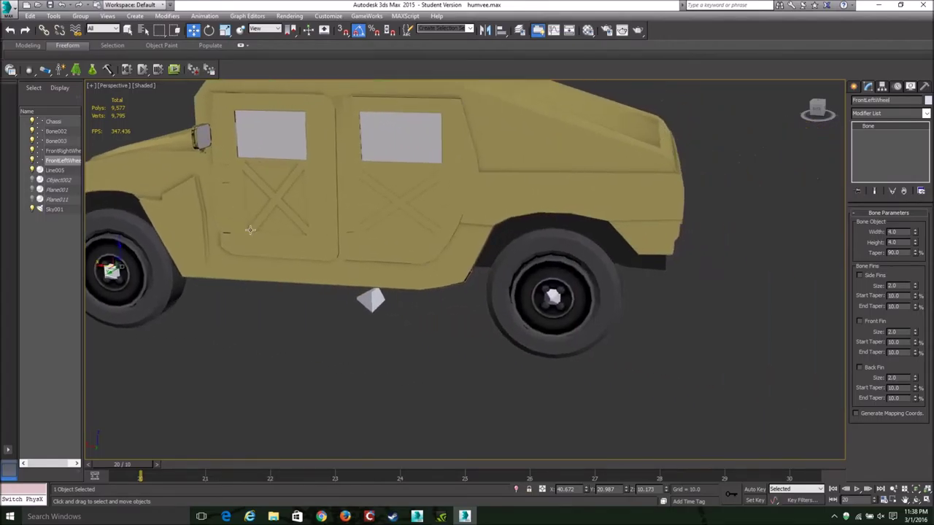
left_click(553, 296)
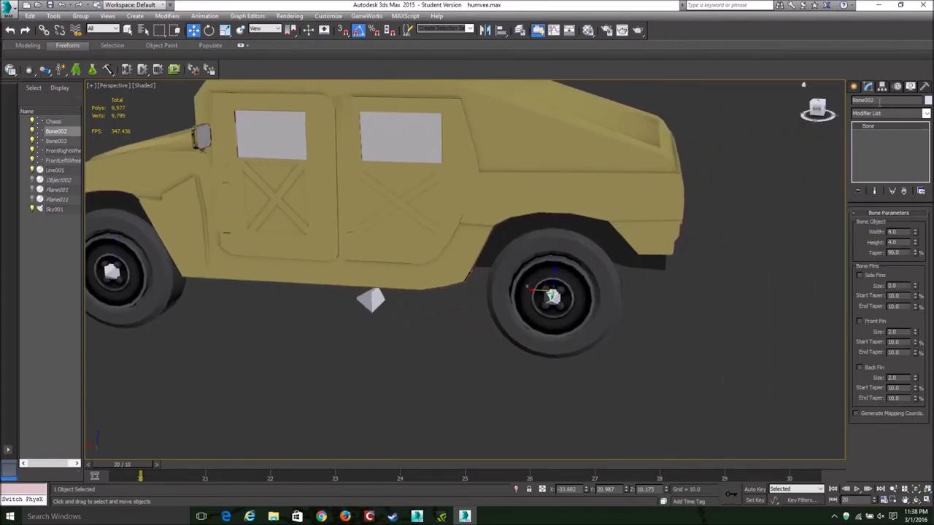
double_click(886, 102)
type("BackRightWheel")
left_click(816, 234)
Step: Rename Bone003 to BackRightWheel, then select all five bones
mouse_move(815, 234)
middle_mouse_down("alt")
mouse_move(637, 230)
mouse_move(609, 292)
middle_mouse_up("alt")
left_click(620, 349)
double_click(883, 101)
type("B")
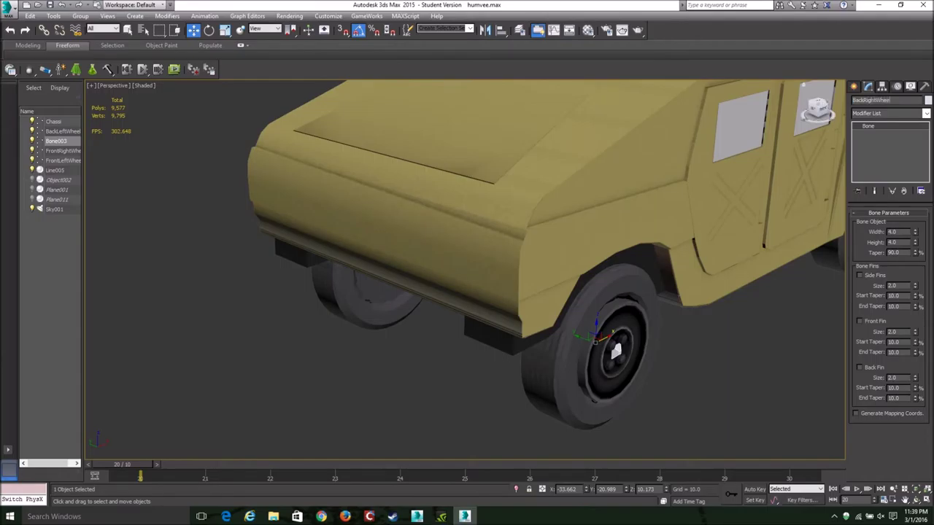
left_click(803, 85)
left_click(521, 261)
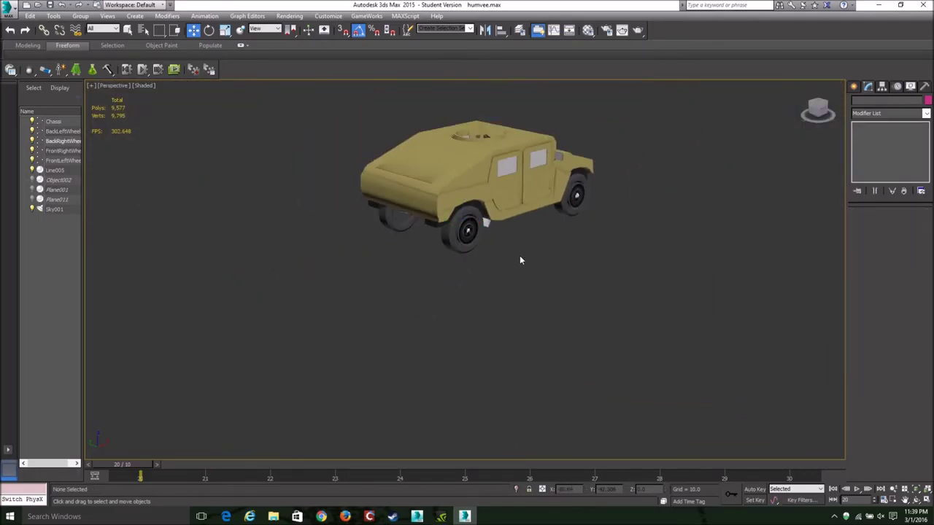
left_click(57, 122)
left_click(62, 162, "shift")
Step: Isolate the five selected bones in the viewport
right_click(485, 225)
left_click(517, 138)
left_click(578, 223)
scroll(554, 217, "down", 3)
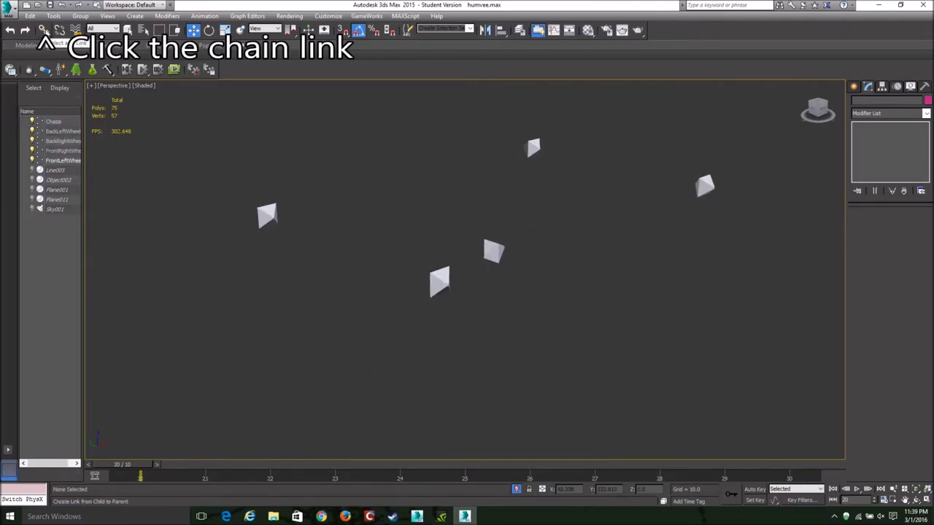
Step: Link BackRightWheel, BackLeftWheel, FrontLeftWheel and FrontRightWheel under Chassi
left_click(43, 29)
left_click_drag(438, 279, 493, 251)
left_click_drag(267, 215, 494, 249)
left_click_drag(532, 148, 494, 251)
mouse_move(705, 185)
left_mouse_down()
mouse_move(457, 188)
mouse_move(493, 252)
left_mouse_up()
right_click(398, 172)
left_click(193, 30)
Step: End isolation so the whole Humvee shows again
right_click(309, 109)
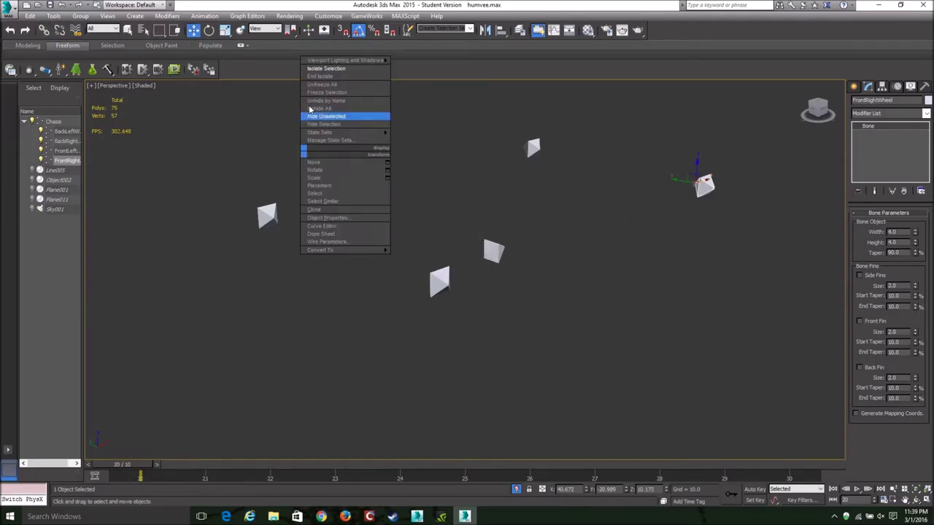
left_click(316, 76)
left_click_drag(814, 130, 839, 128)
Step: Add a Skin modifier to the Humvee body holding Chassi and its four wheel bones
key("z")
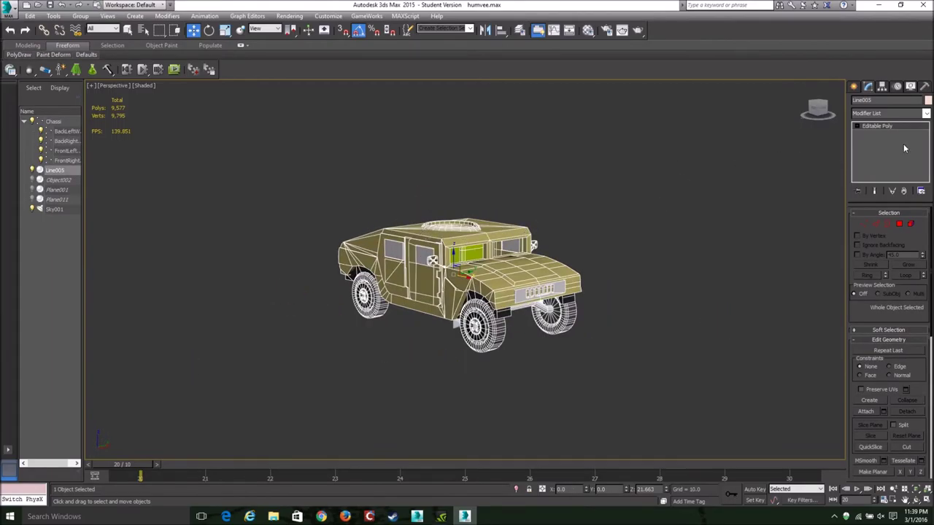
left_click(925, 114)
left_click_drag(927, 143, 930, 336)
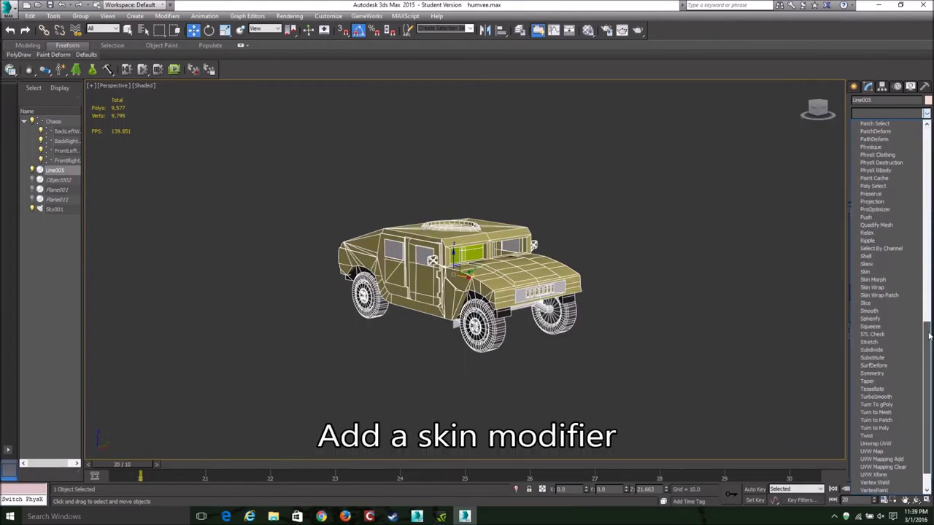
left_click(892, 271)
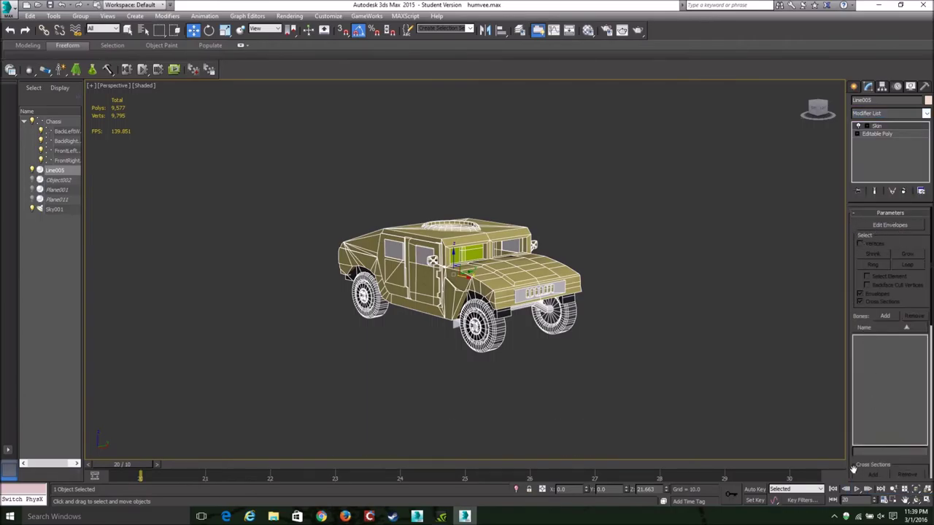
left_click(884, 315)
left_click(8, 78)
double_click(52, 80)
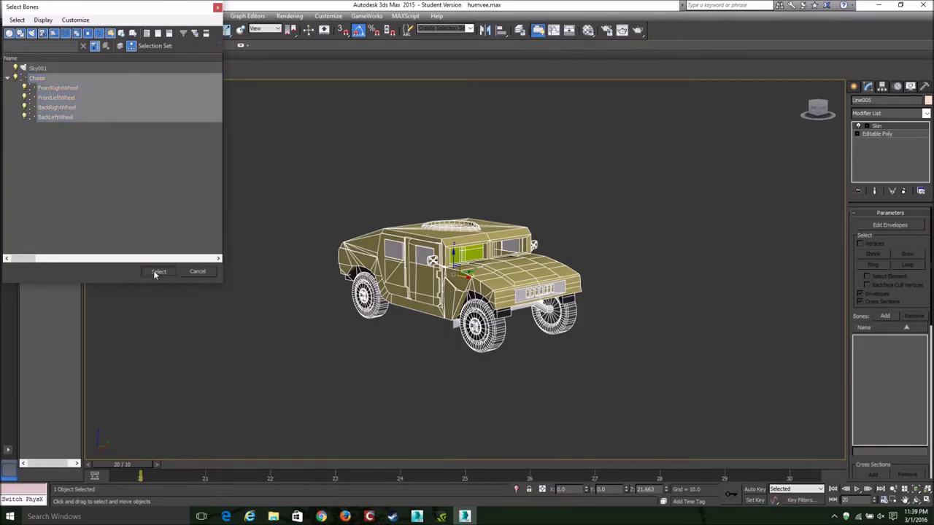
left_click(158, 271)
mouse_move(637, 315)
middle_mouse_down()
mouse_move(635, 277)
mouse_move(672, 308)
middle_mouse_up()
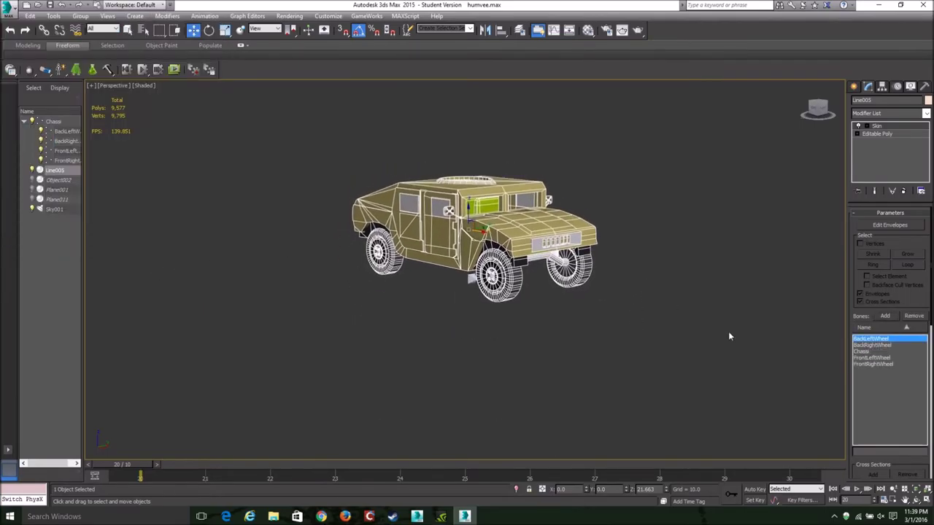
Step: Edit envelopes on the Chassis bone with Vertices and Select Element enabled, opening Weight Tool
left_click(865, 352)
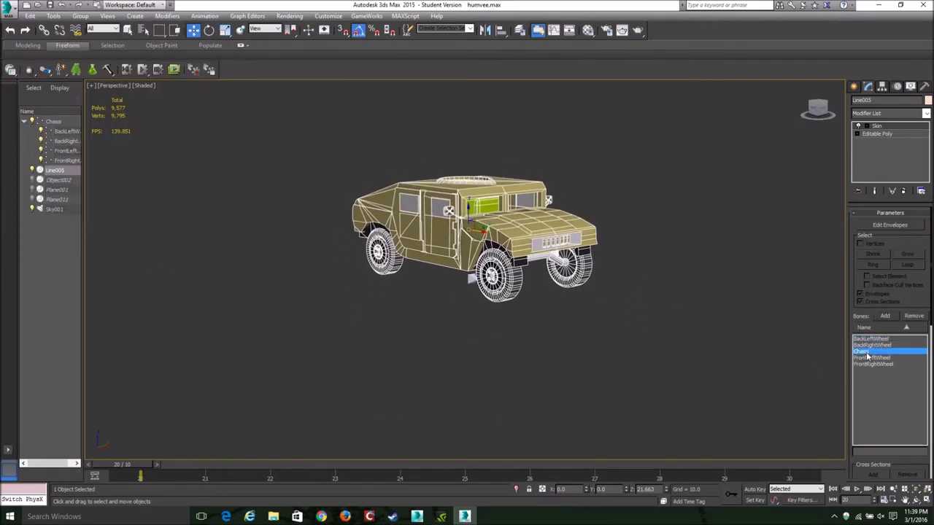
left_click(890, 224)
left_click(860, 243)
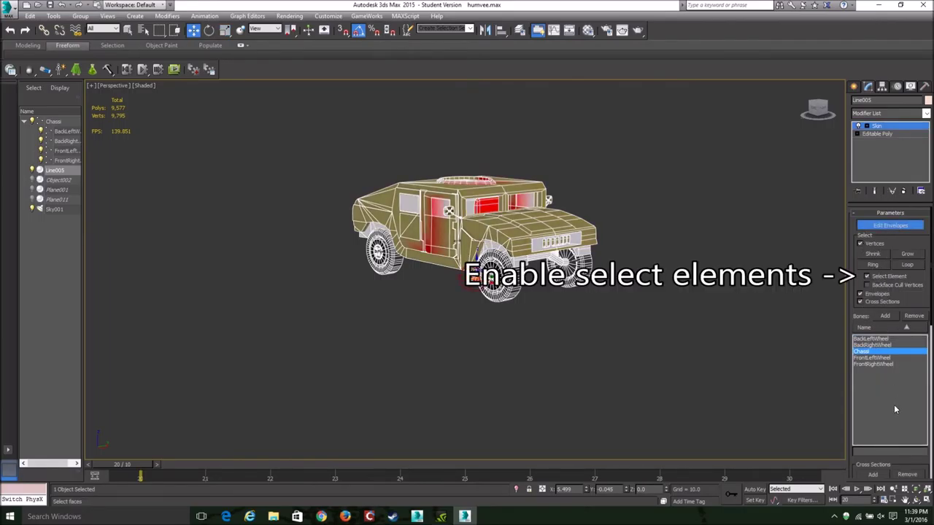
scroll(876, 450, "down", 5)
left_click(863, 471)
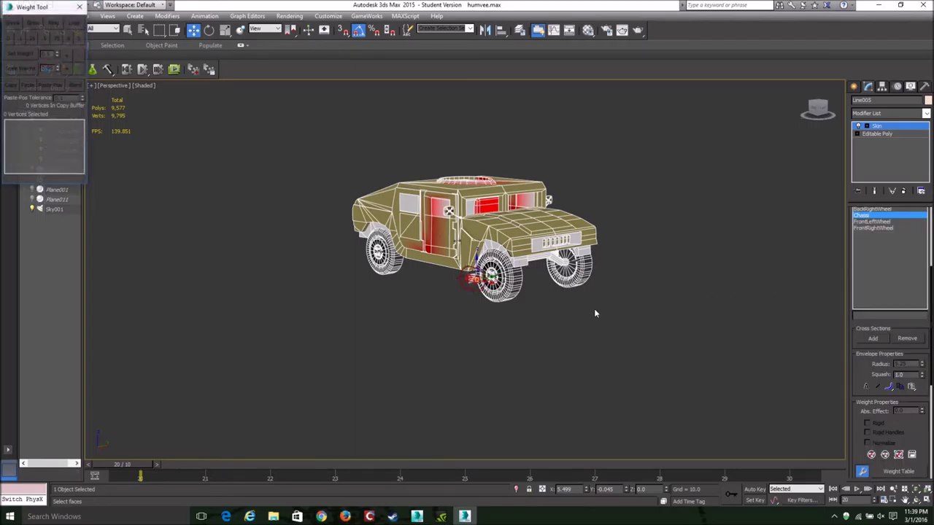
Step: Weight all Humvee vertices fully (1.0) to the Chassi bone
key("ctrl+a")
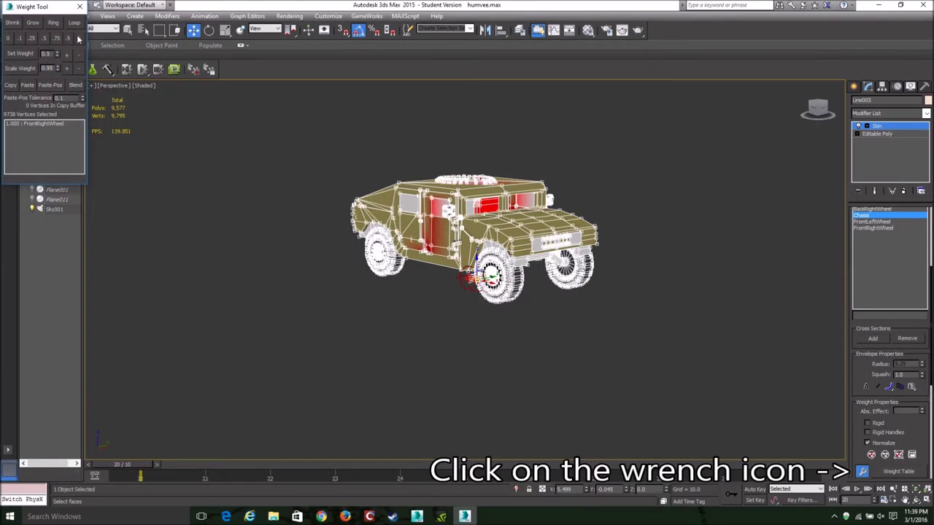
left_click(79, 39)
left_click(887, 256)
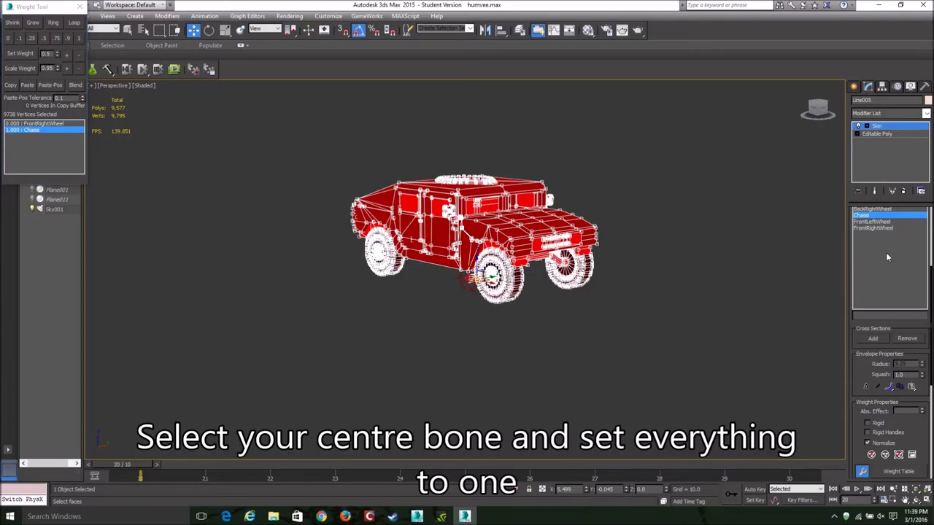
Step: Select the front-right wheel's vertices, hub and lug bolts and weight them 1.0 to FrontRightWheel
left_click(878, 227)
left_click_drag(817, 109, 795, 113)
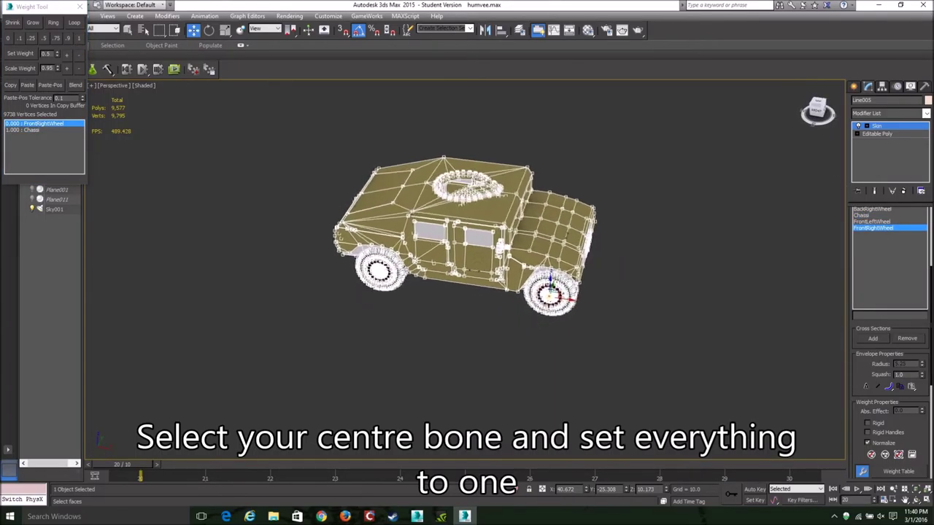
scroll(591, 309, "up", 3)
scroll(591, 314, "up", 2)
left_click_drag(478, 223, 577, 306)
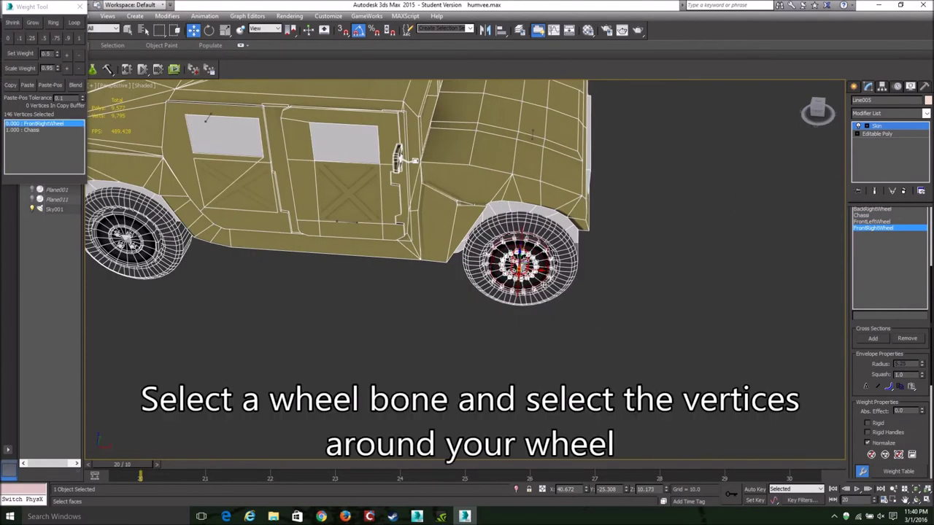
scroll(522, 263, "up", 2)
scroll(521, 263, "up", 3)
left_click(524, 319)
left_click(473, 257, "ctrl")
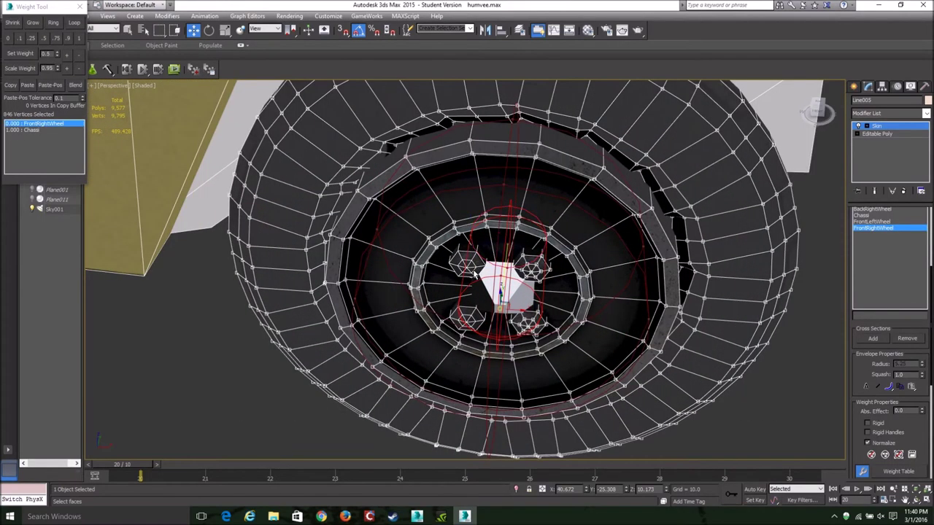
left_click(463, 266, "ctrl")
left_click(468, 324, "ctrl")
left_click(78, 37)
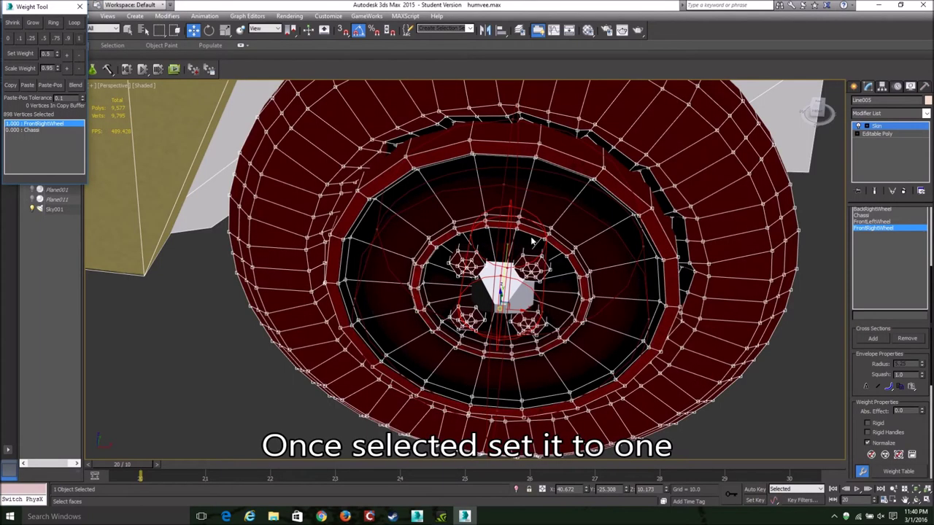
Step: Select the front-left wheel's vertices for the FrontLeftWheel bone
left_click_drag(815, 119, 773, 123)
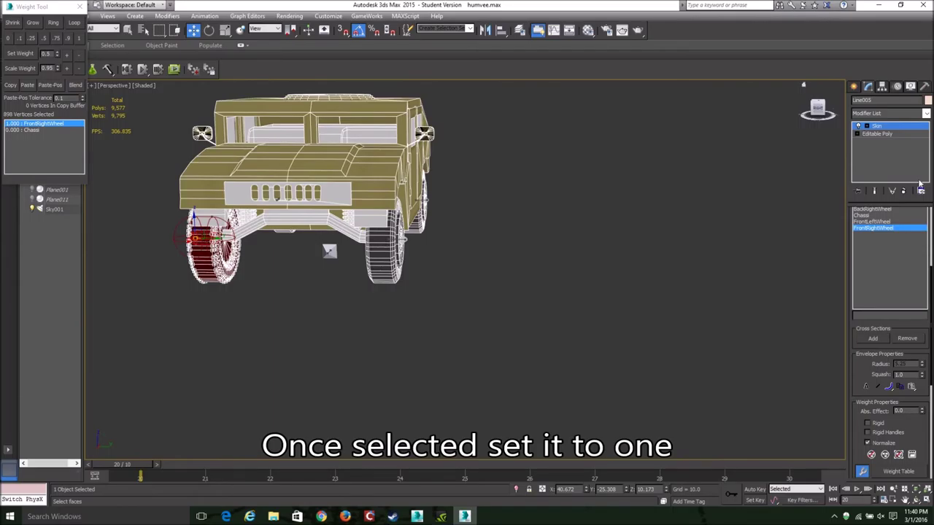
left_click(887, 221)
left_click_drag(815, 109, 774, 120)
scroll(415, 300, "up", 5)
left_click_drag(372, 402, 429, 371)
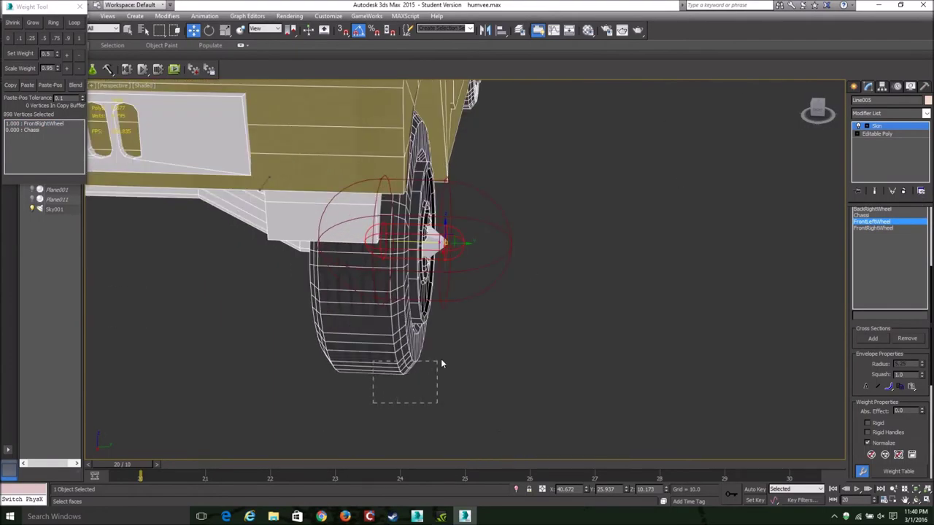
left_click_drag(449, 337, 451, 327)
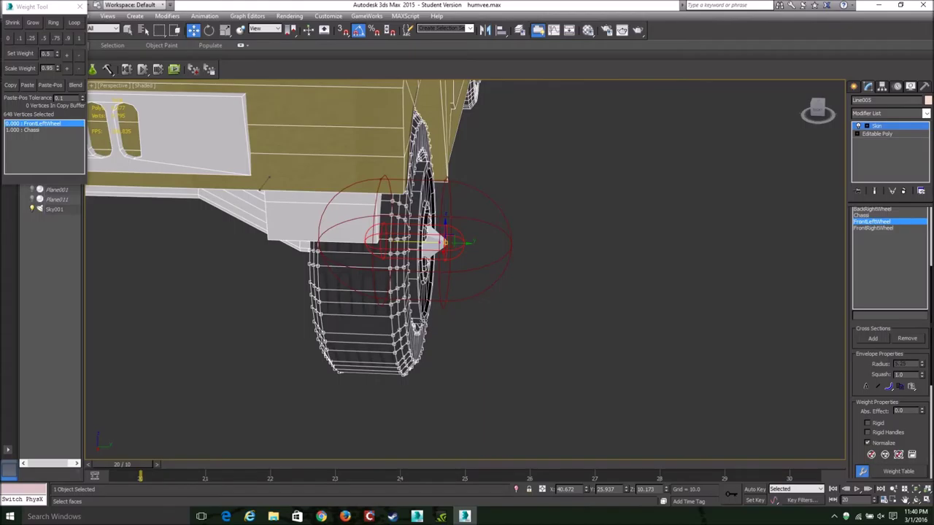
left_click_drag(793, 119, 810, 110)
left_click_drag(406, 386, 291, 344, "ctrl")
mouse_move(817, 109)
left_mouse_down()
mouse_move(818, 120)
mouse_move(821, 110)
mouse_move(844, 126)
mouse_move(820, 120)
left_mouse_up()
scroll(890, 255, "up", 2)
Step: Switch through the BackLeftWheel and BackRightWheel bones, then exit envelope editing
left_click(872, 253)
scroll(601, 166, "up", 5)
middle_click_drag(601, 166, 365, 298, "alt")
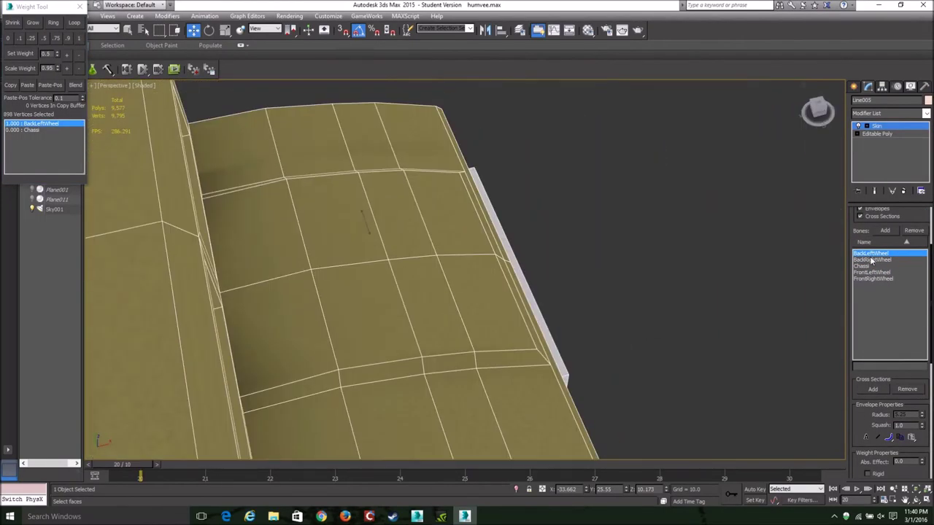
left_click(872, 259)
scroll(498, 261, "up", 5)
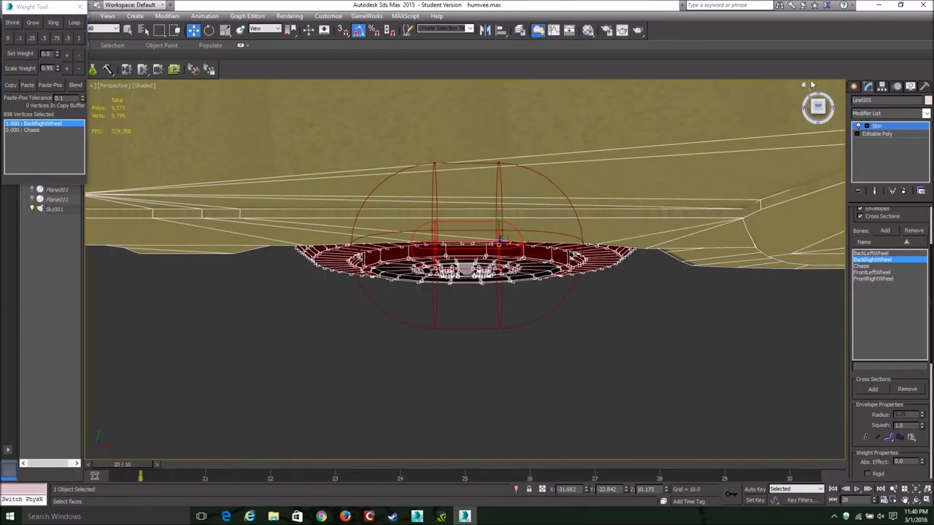
scroll(580, 186, "down", 5)
scroll(581, 185, "down", 3)
scroll(582, 184, "down", 3)
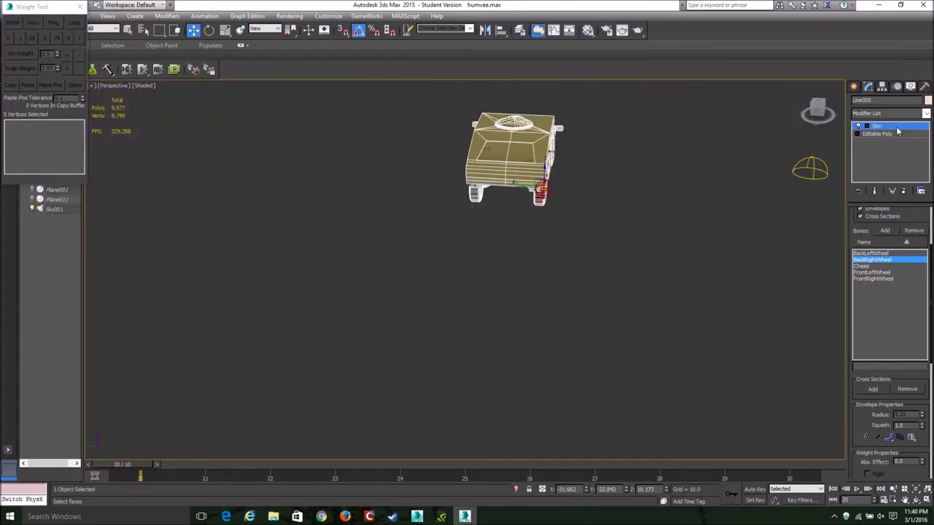
left_click(598, 241)
mouse_move(598, 241)
middle_mouse_down("alt")
mouse_move(598, 204)
mouse_move(579, 207)
middle_mouse_up("alt")
Step: Rotate the FrontRightWheel bone to confirm the front-right wheel turns with it
scroll(576, 215, "up", 5)
left_click(568, 227)
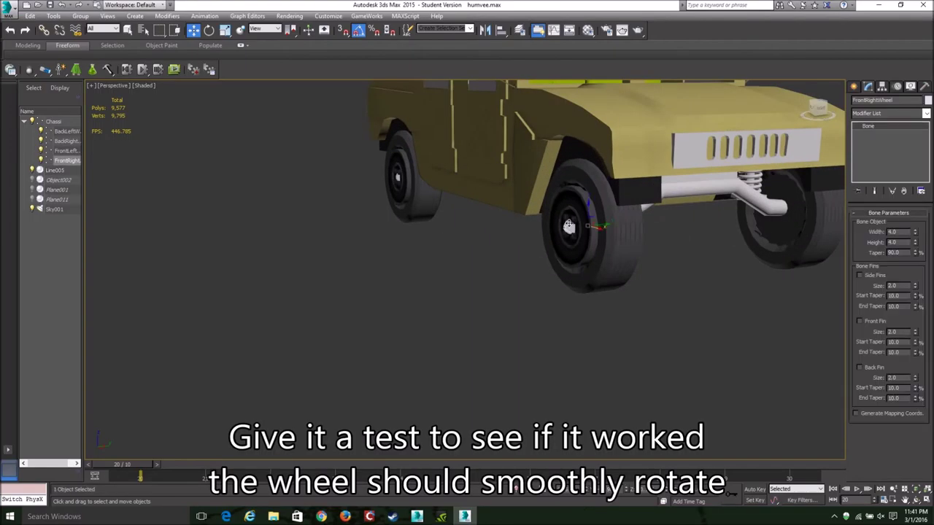
left_click(208, 30)
left_click_drag(589, 218, 571, 22)
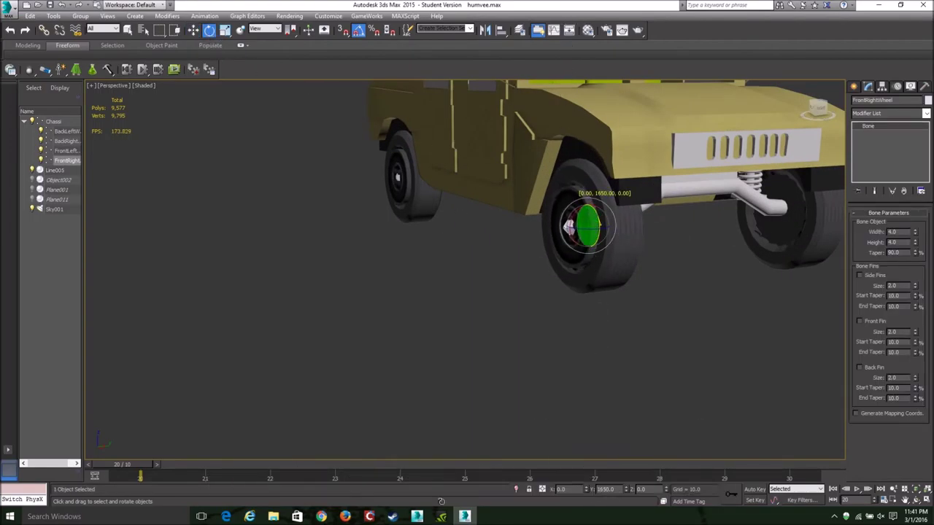
left_click_drag(572, 23, 494, 317)
left_click(455, 263)
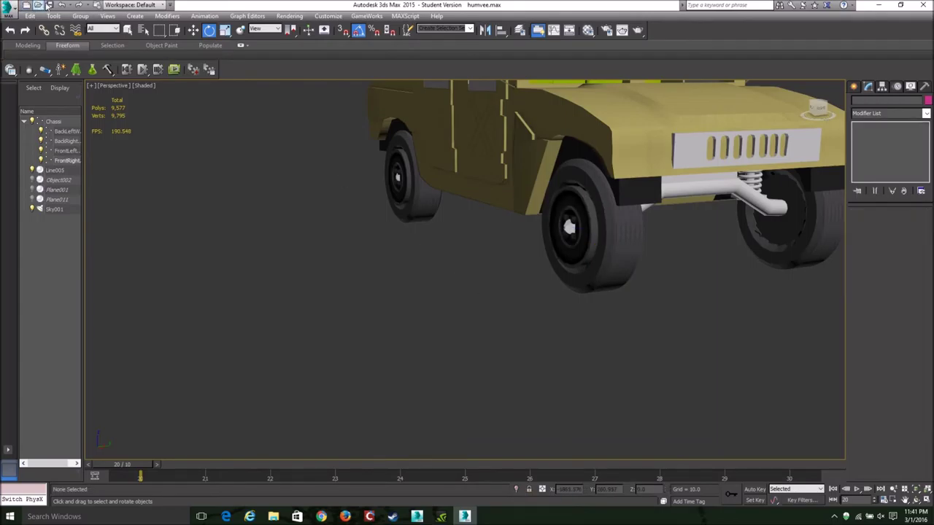
Step: Select the Chassi bone and confirm its position is 0,0,0
scroll(197, 252, "down", 4)
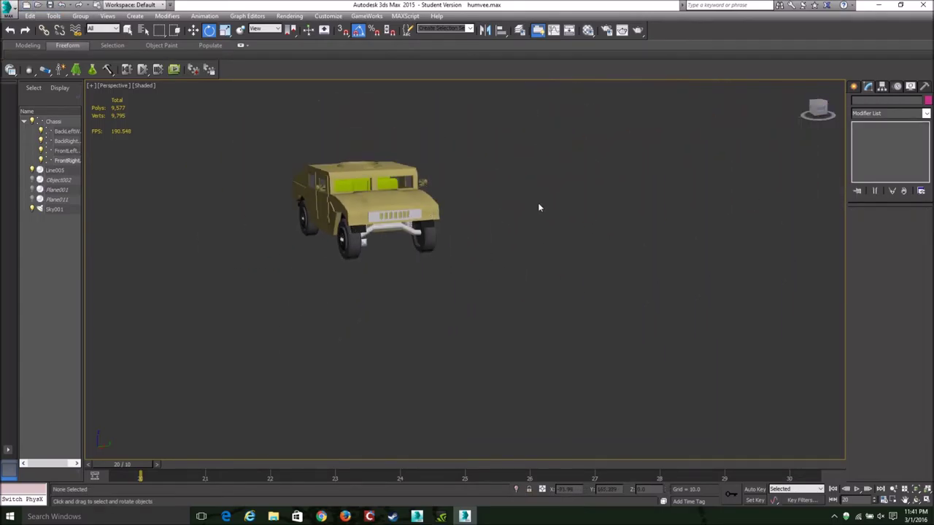
left_click_drag(820, 113, 807, 120)
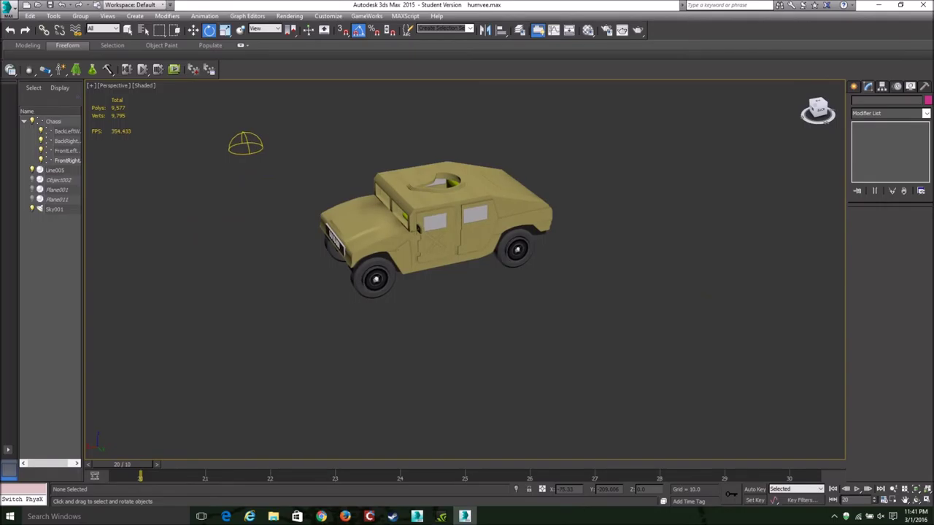
left_click(192, 30)
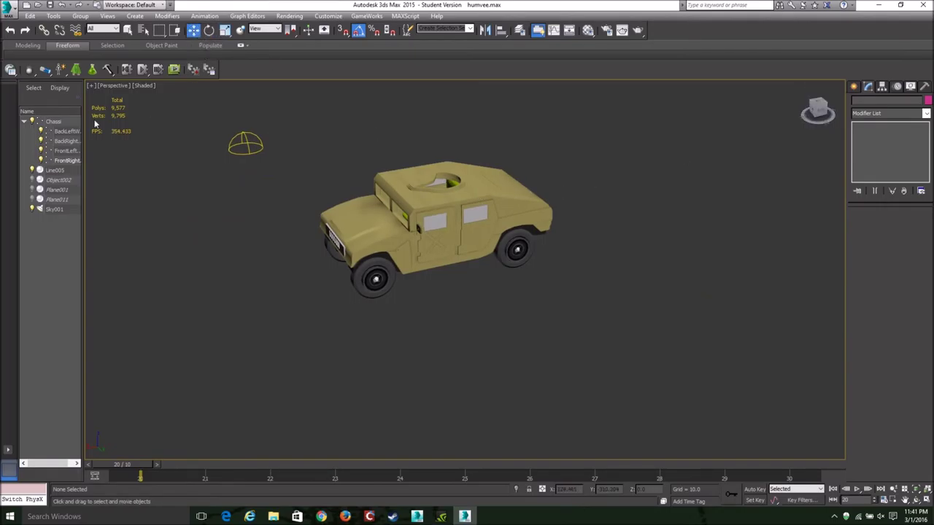
left_click(59, 122)
key("F12")
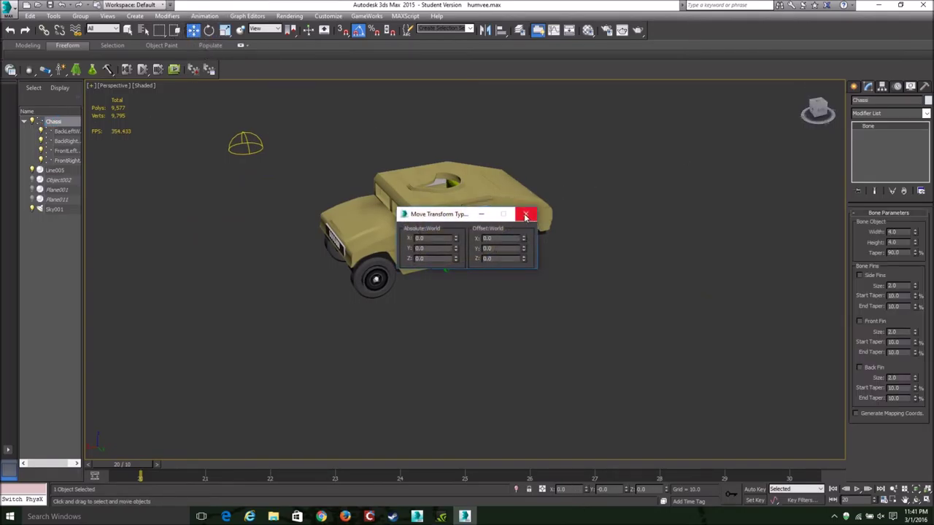
left_click(526, 215)
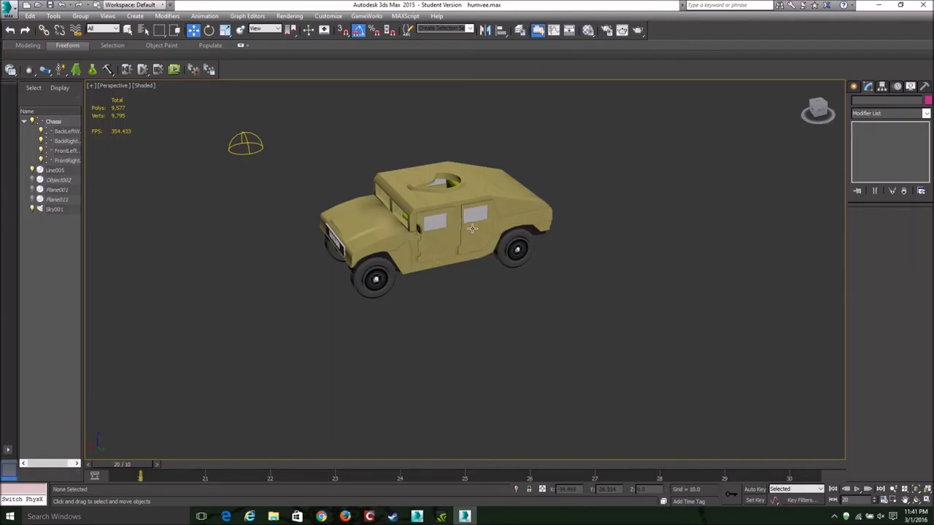
Step: Rename the humvee body Line005 to Car
left_click(57, 173)
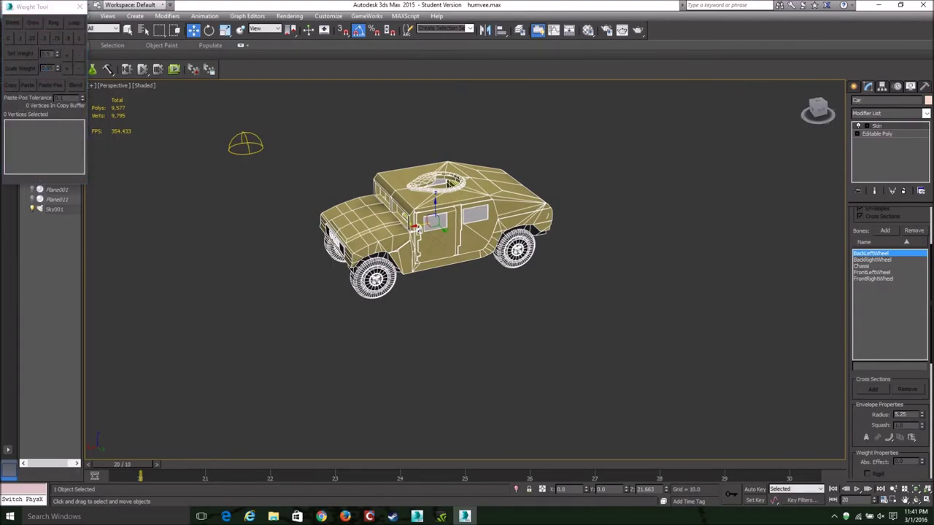
left_click(79, 5)
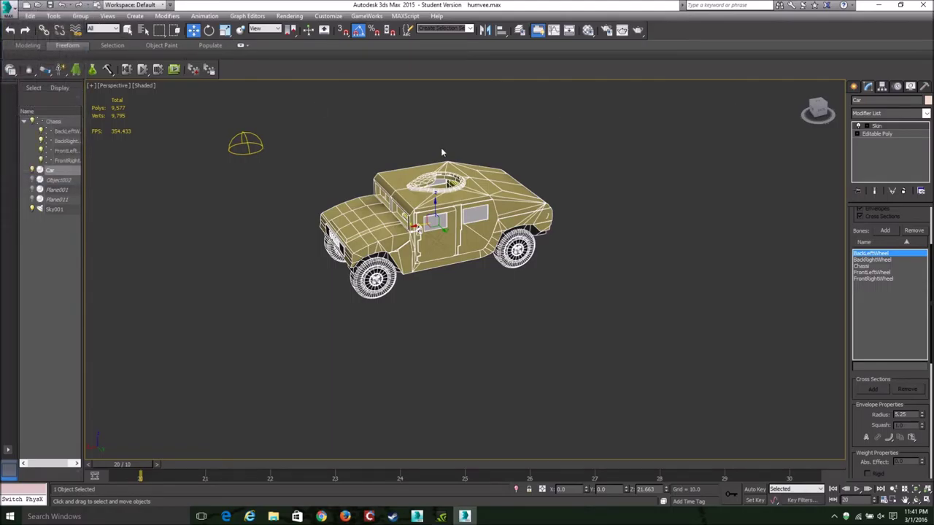
left_click(523, 155)
Step: Delete the leftover objects Object002, Plane001 and Plane011
left_click(60, 185)
left_click(59, 203, "shift")
key("Delete")
Step: Delete the sky object and export the scene as Humvee (Autodesk *.FBX) into the open_world cars folder
left_click(62, 177)
key("Delete")
left_click(8, 9)
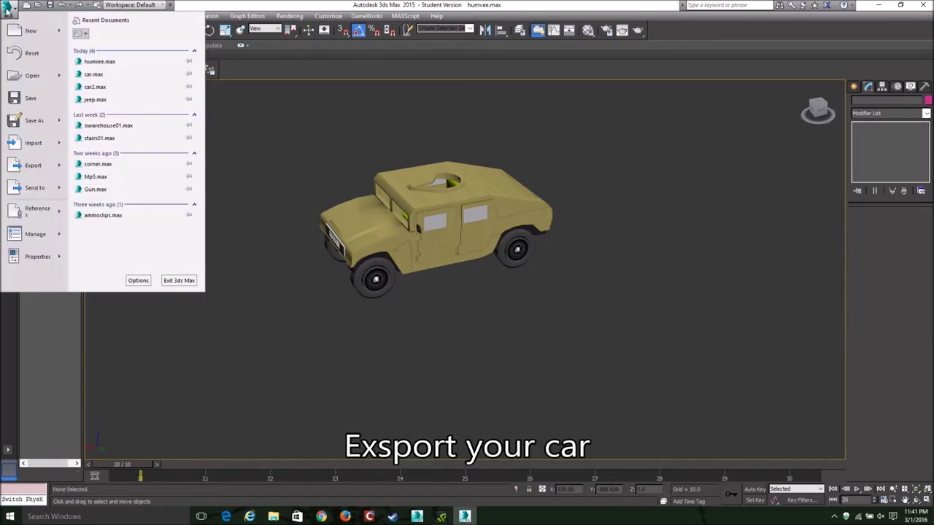
left_click(32, 165)
left_click(126, 24)
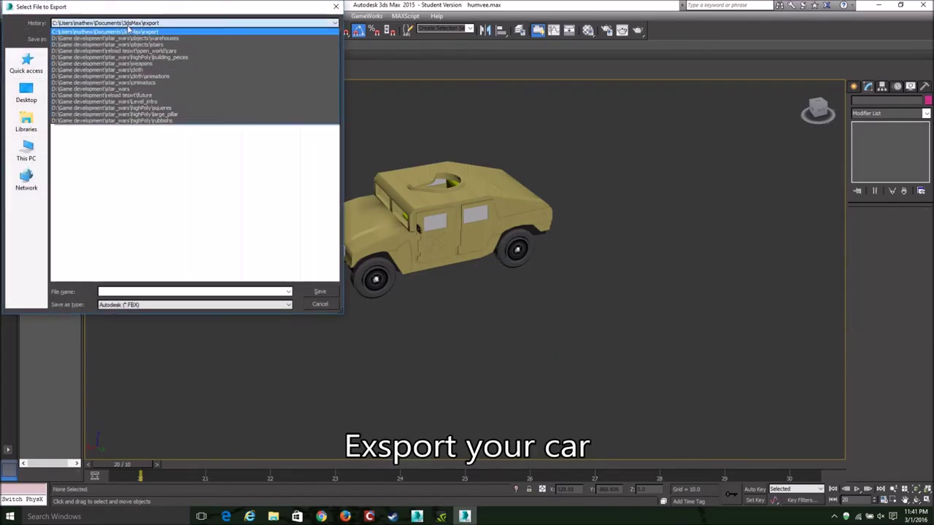
left_click(127, 52)
left_click(130, 292)
type("Humv")
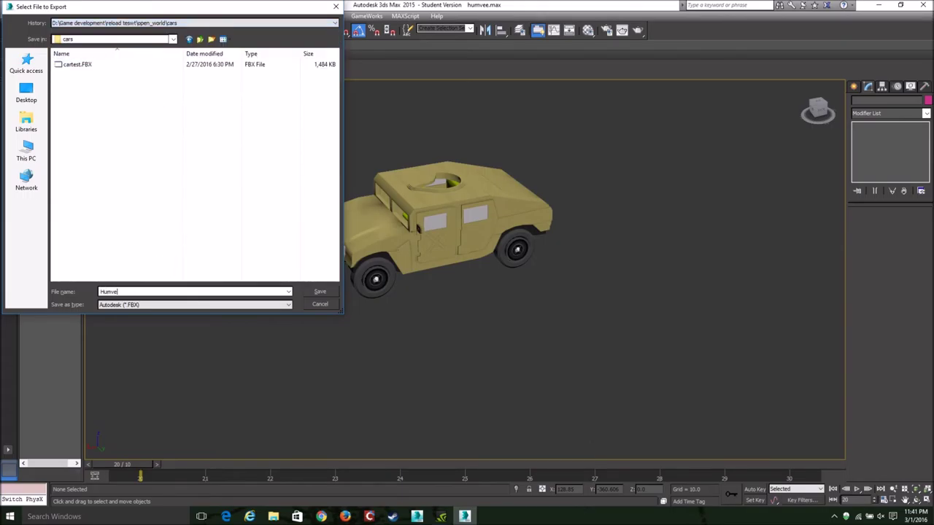
type("ee")
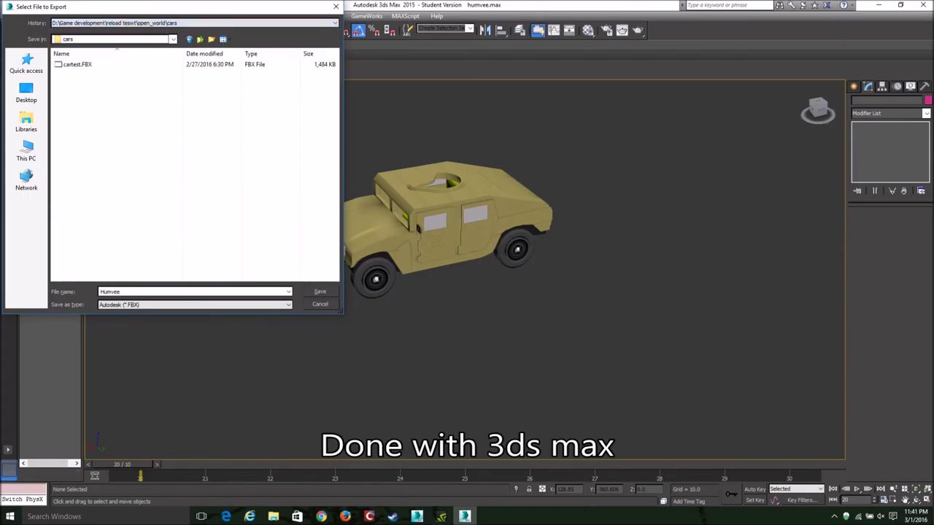
key("Return")
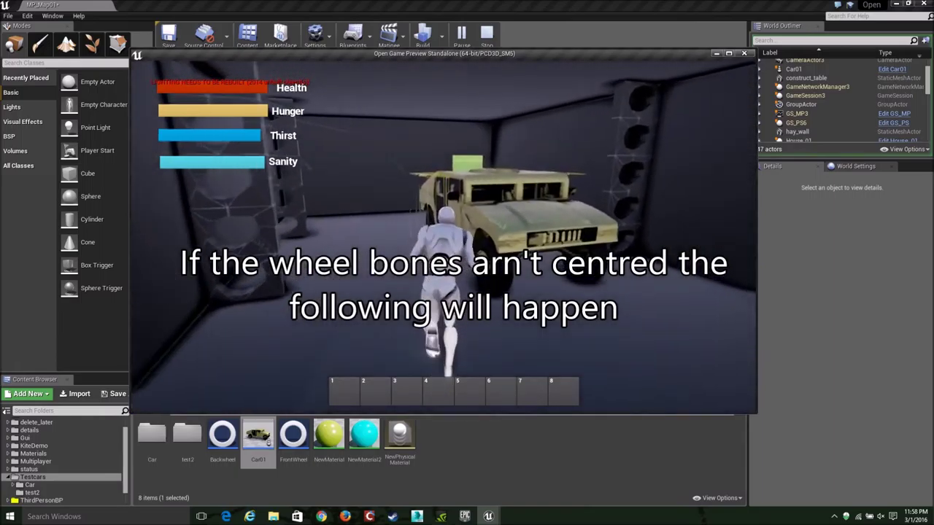
key("e")
key("w")
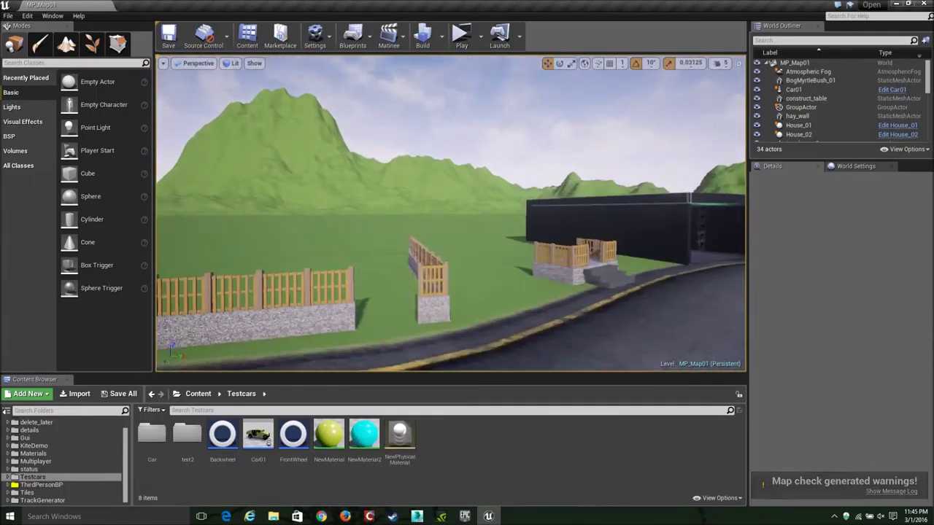
Step: Open the empty Car folder and the cars folder in File Explorer side by side
right_click_drag(304, 330, 303, 330)
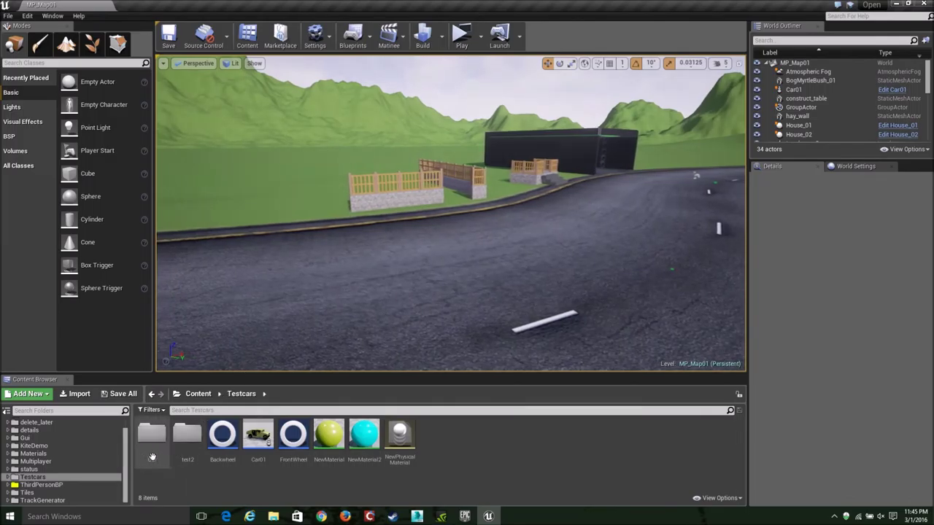
double_click(151, 437)
right_click(275, 516)
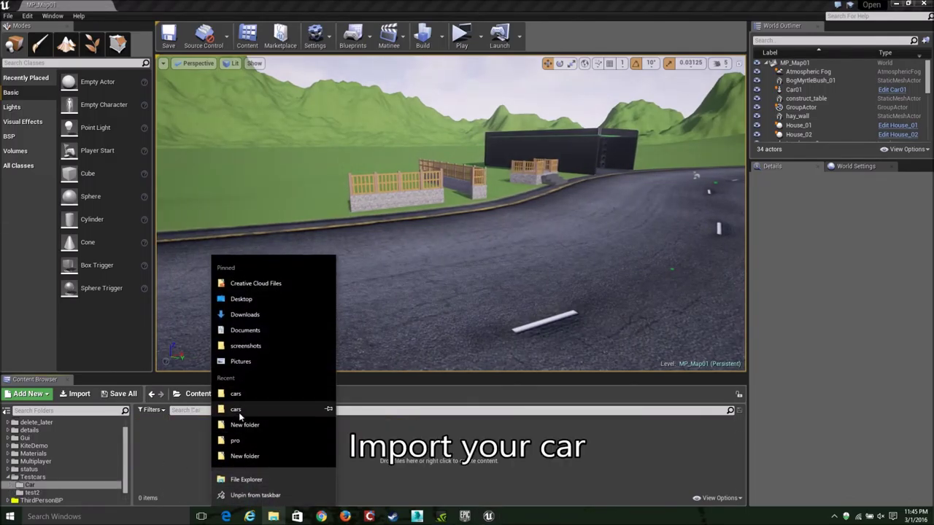
left_click(246, 394)
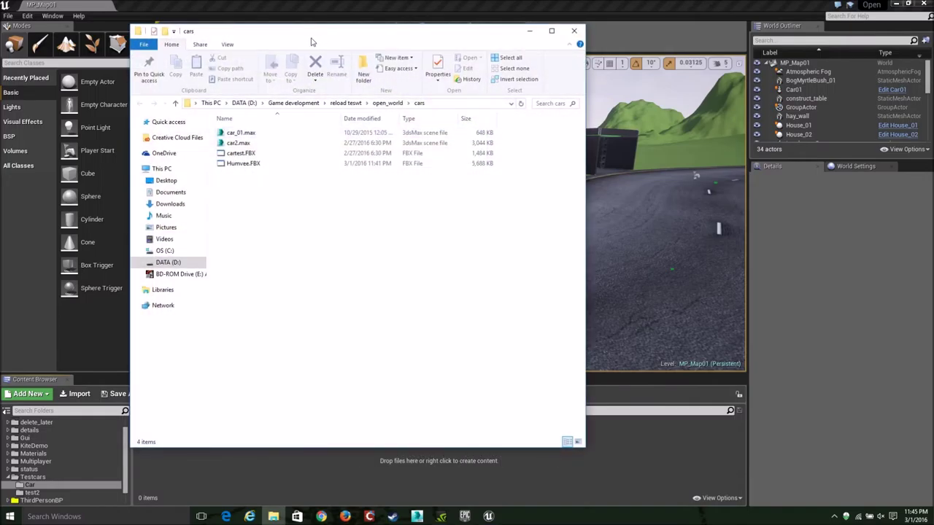
left_click_drag(313, 42, 658, 53)
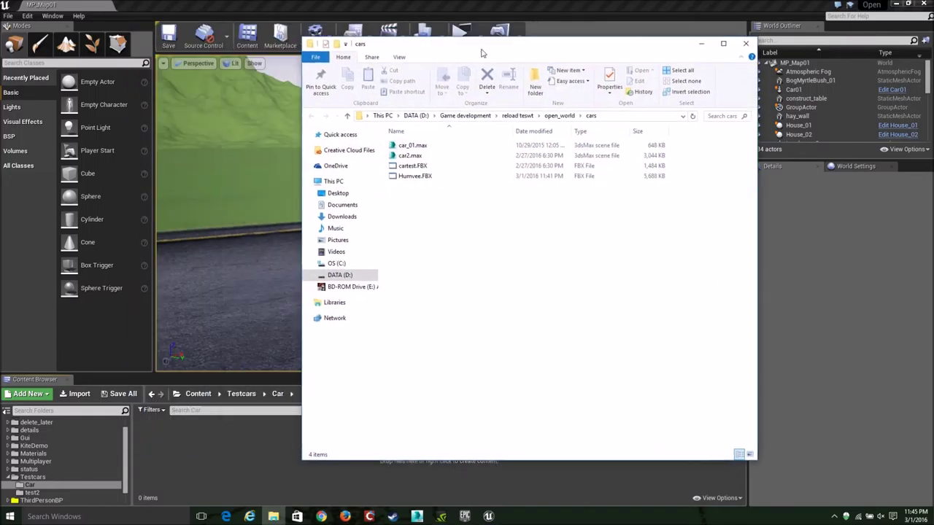
Step: Import Humvee.FBX as a skeletal mesh, creating its skeleton, physics asset and materials
mouse_move(583, 175)
left_mouse_down()
mouse_move(299, 453)
mouse_move(291, 442)
left_mouse_up()
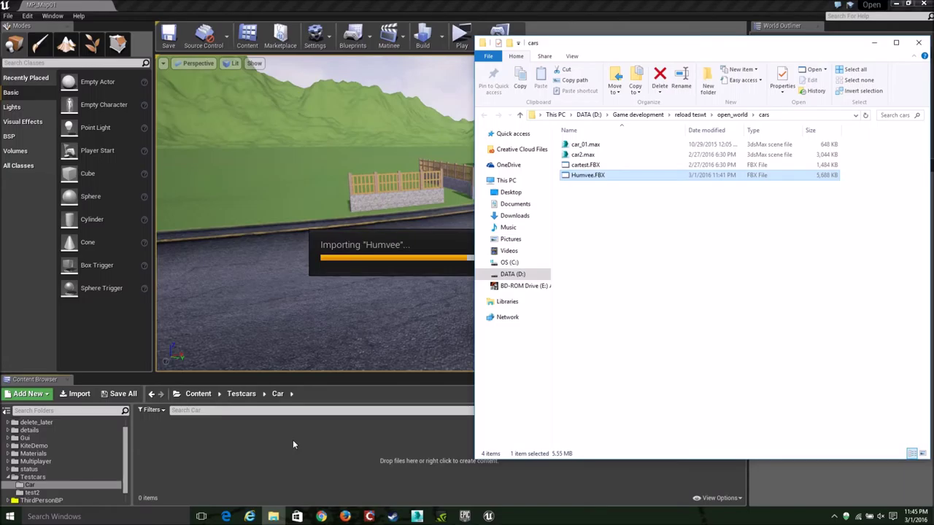
left_click(405, 218)
left_click_drag(406, 218, 314, 154)
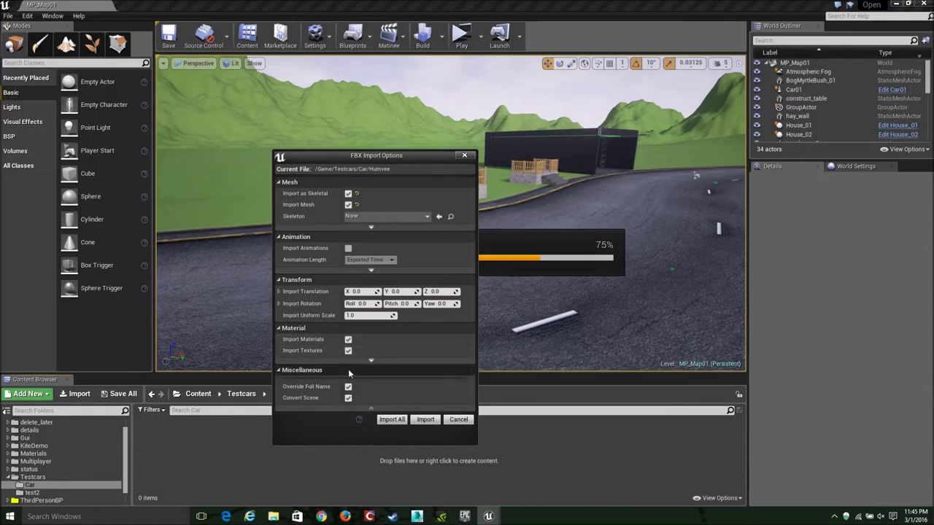
left_click(425, 420)
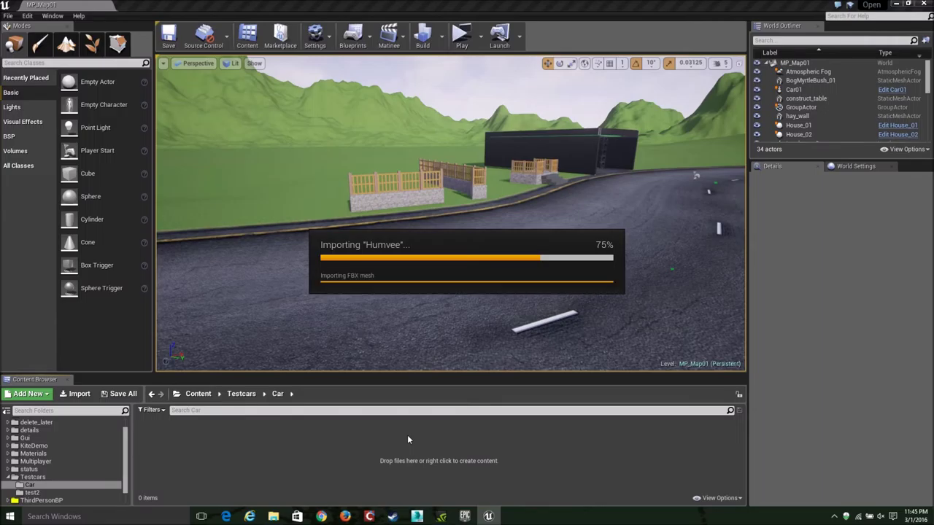
left_click(277, 482)
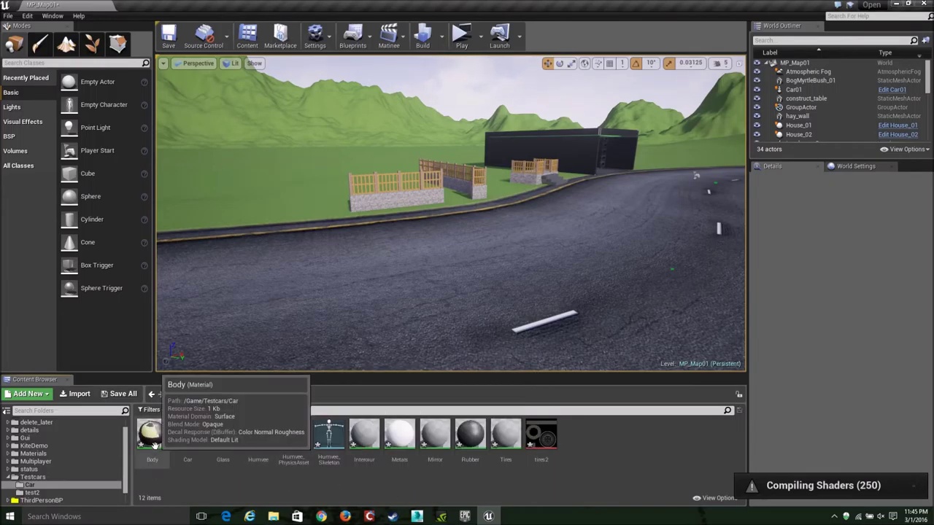
Step: Create a 'materials' folder and move all the Humvee material assets into it
right_click(356, 476)
left_click(403, 232)
type("ls")
key("Return")
left_click_drag(364, 434, 577, 438)
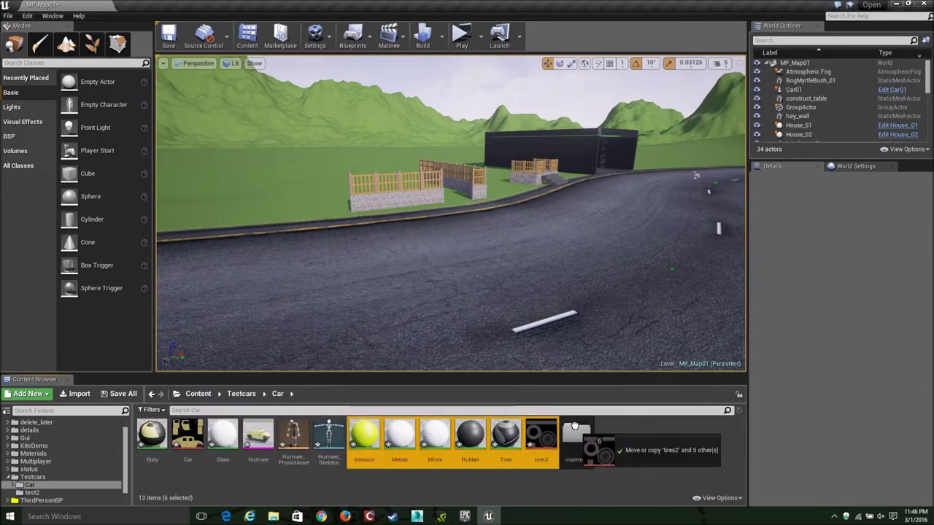
left_click(594, 458)
left_click_drag(222, 434, 375, 458)
left_click(374, 458)
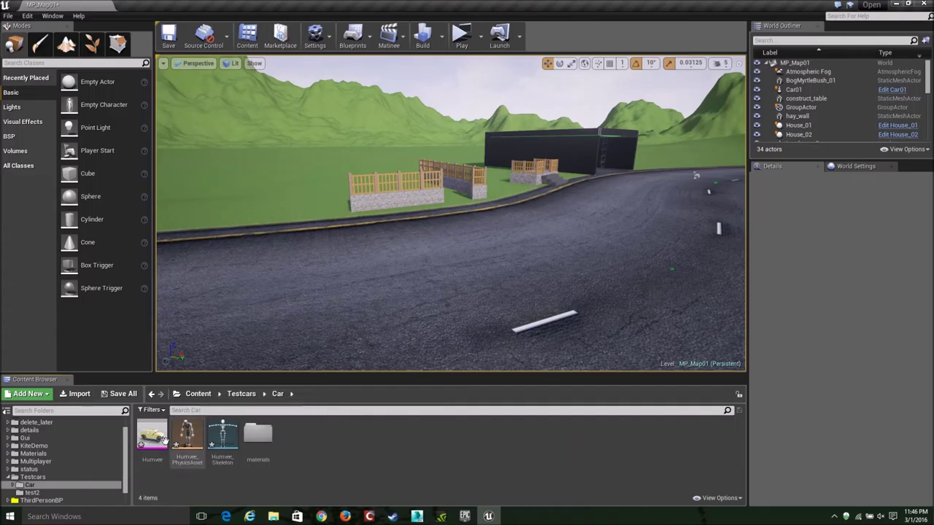
Step: Create an Animation Blueprint with parent VehicleAnimInstance targeting Humvee_Skeleton
right_click(160, 440)
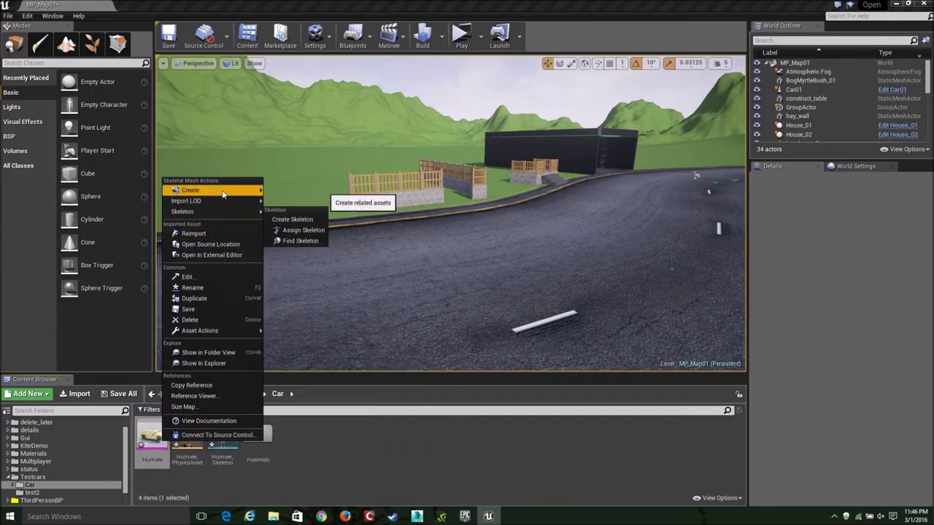
mouse_move(222, 193)
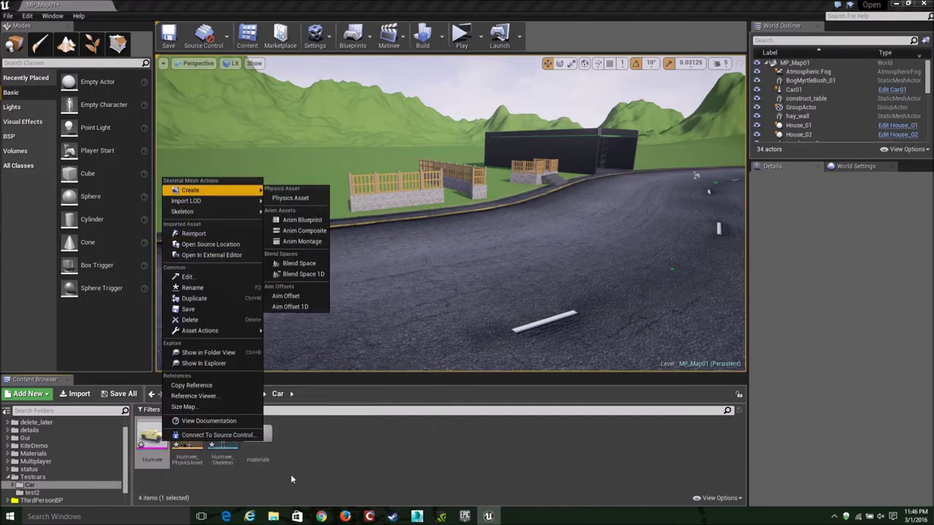
left_click(271, 464)
right_click(299, 442)
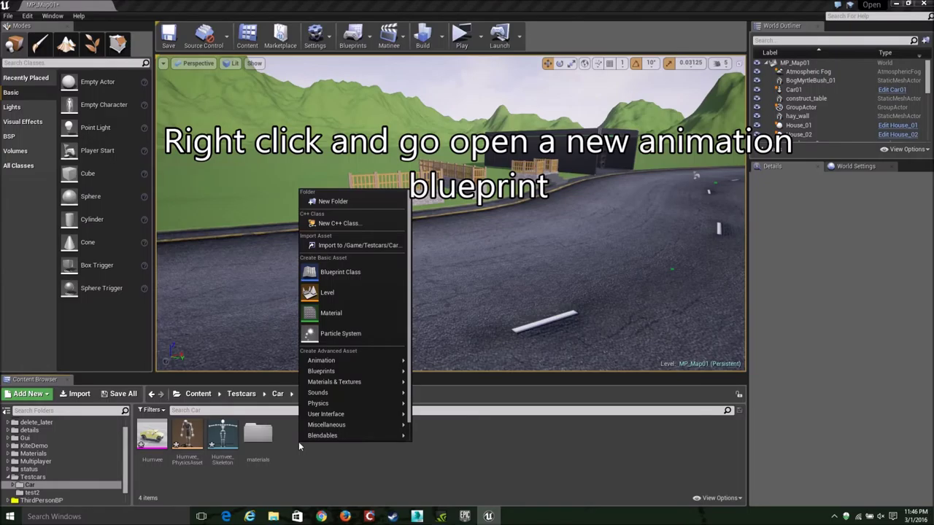
mouse_move(348, 396)
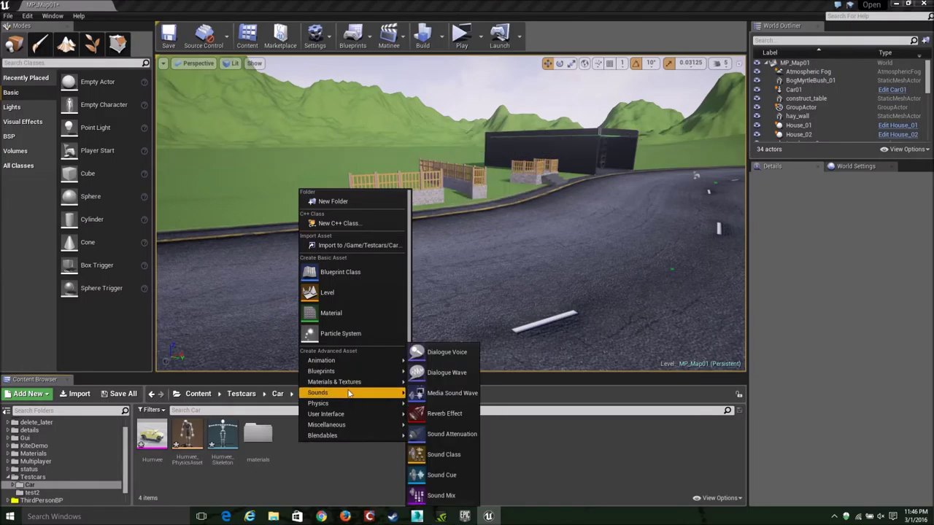
mouse_move(357, 360)
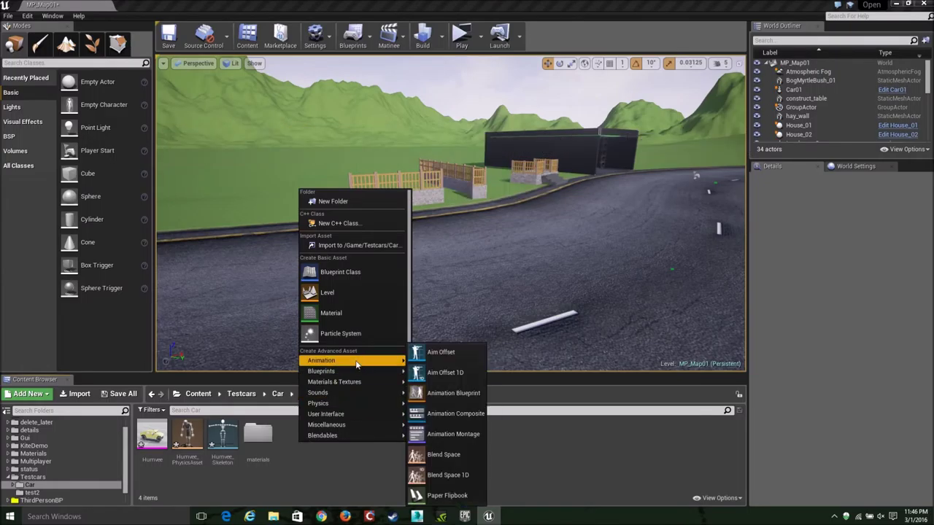
left_click(452, 394)
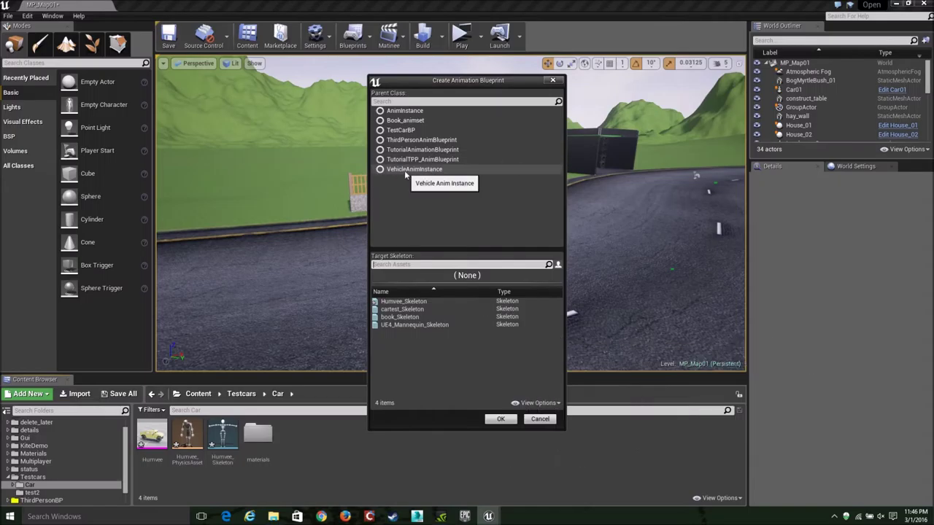
left_click(406, 171)
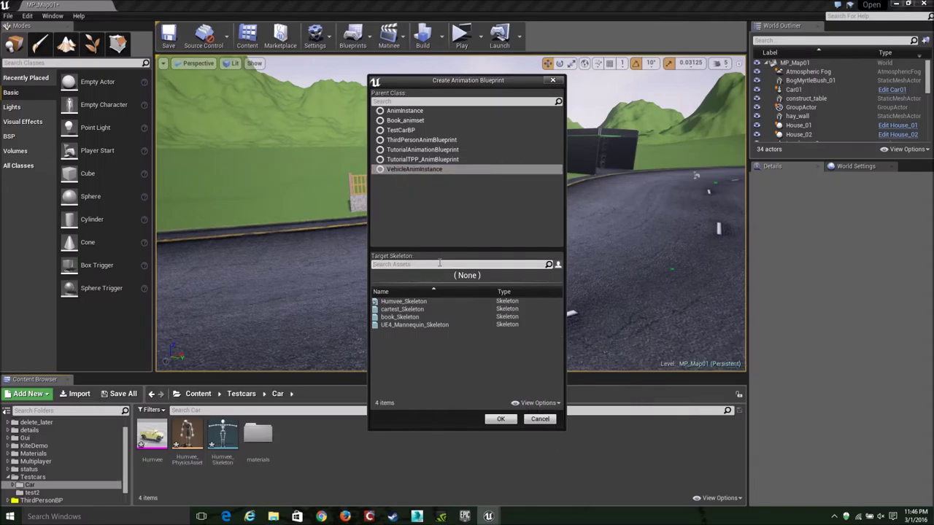
left_click(423, 300)
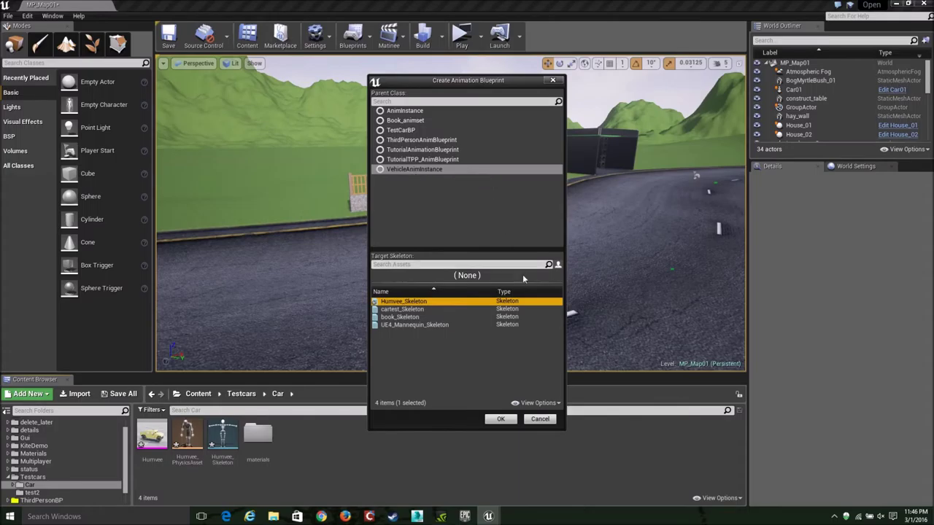
left_click(501, 420)
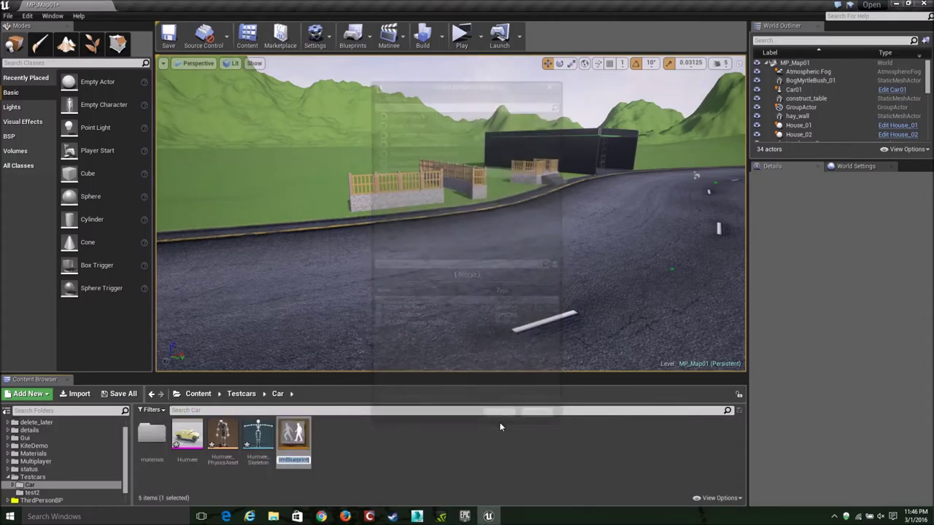
Step: Name the animation blueprint HumveeAnimset and open it for editing
type("HumveeAnims")
key("Return")
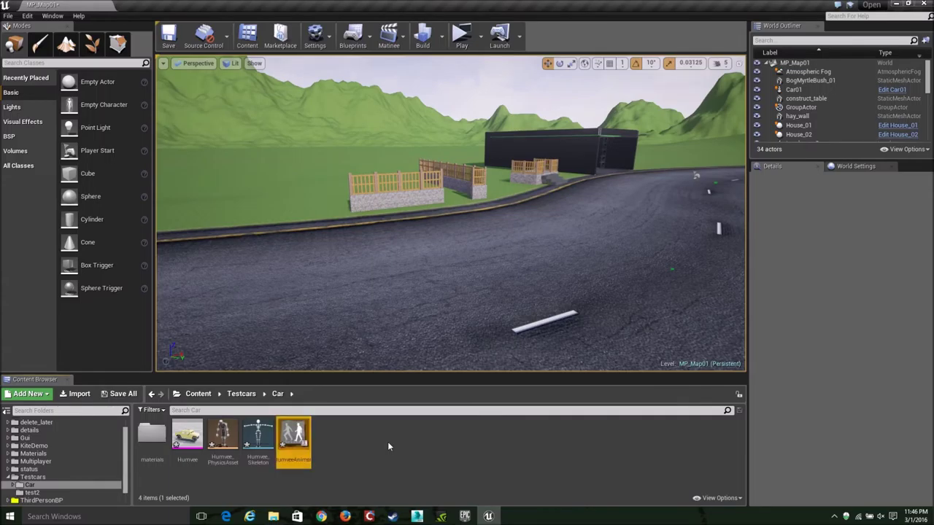
double_click(305, 423)
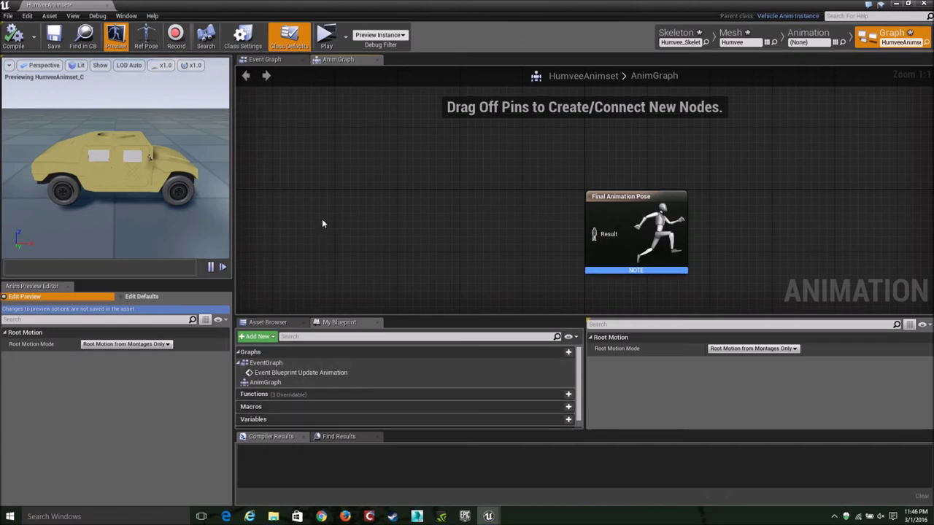
Step: Add a Mesh Space Ref Pose node to the AnimGraph
right_click(335, 233)
type("m")
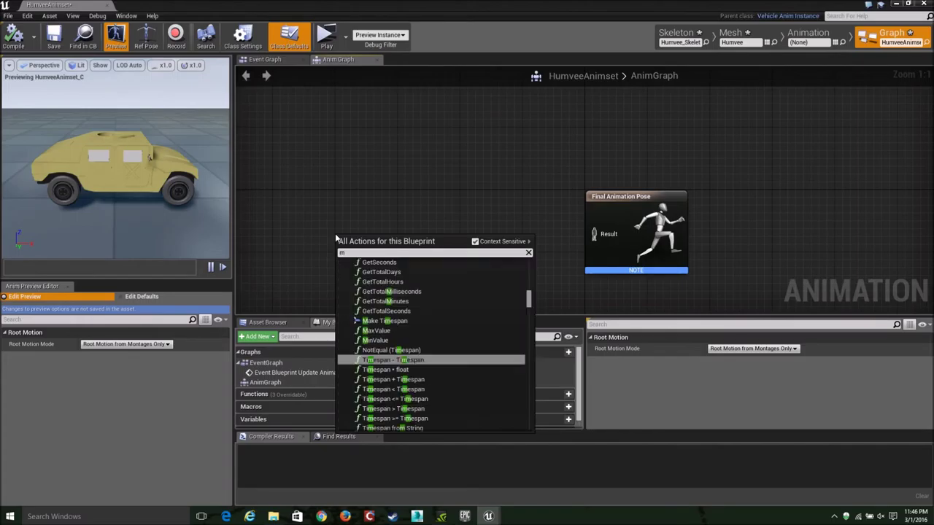
type("esh")
key("Return")
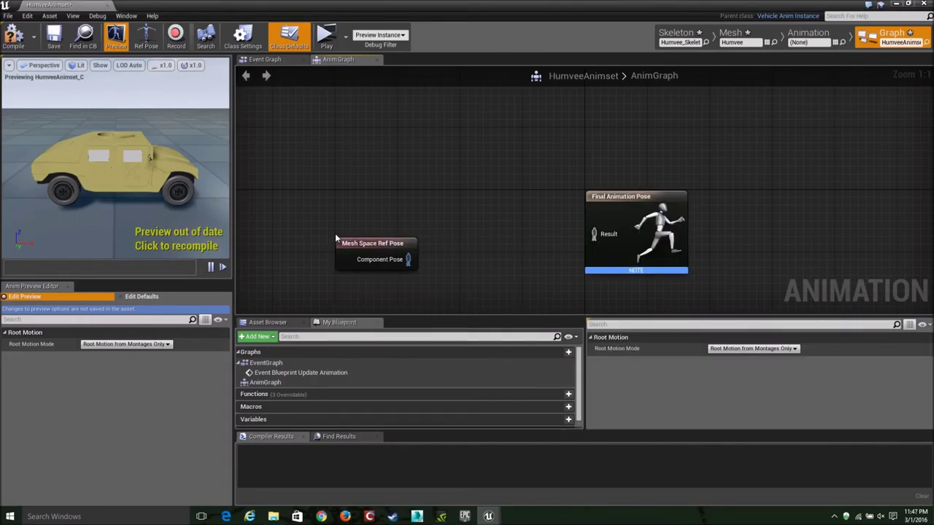
left_click_drag(380, 248, 324, 224)
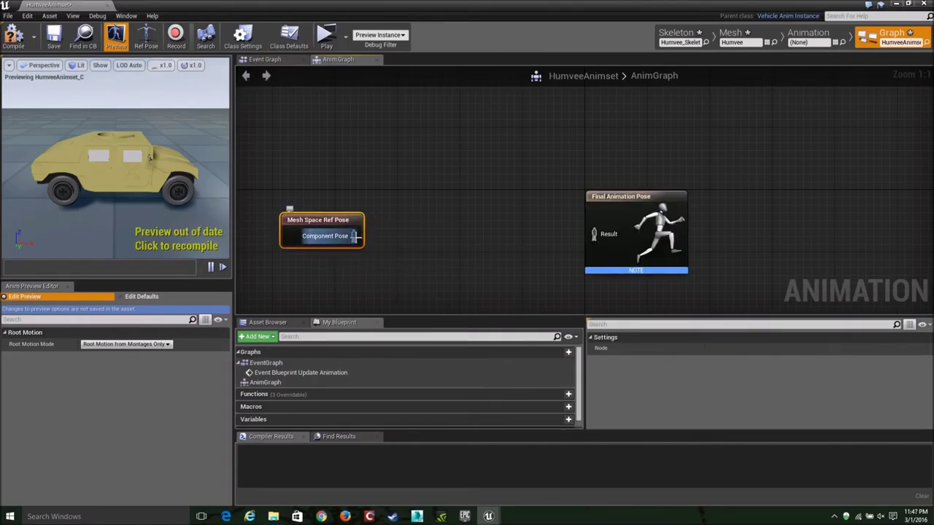
Step: Connect the ref pose to a Wheel Handler node, wire it to Final Animation Pose, and compile
left_click_drag(389, 239, 390, 240)
type("wheel")
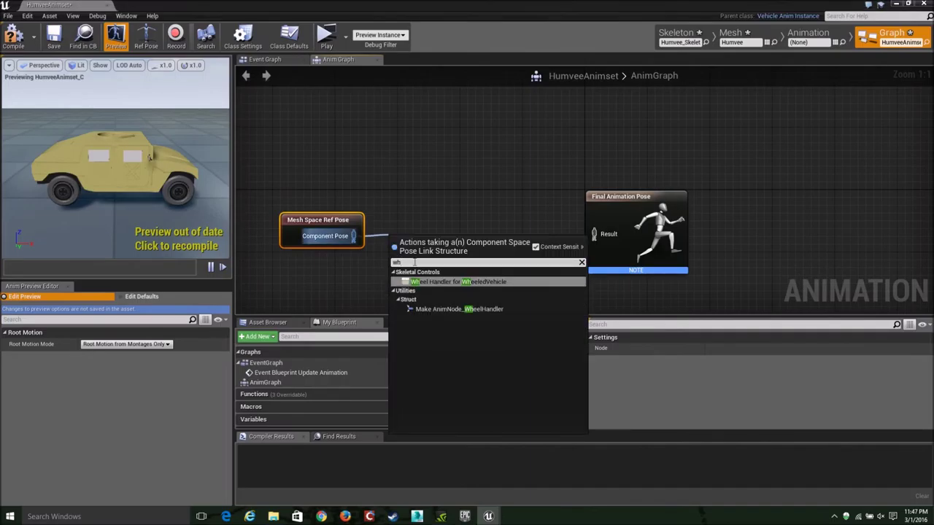
left_click(438, 307)
mouse_move(447, 259)
left_mouse_down()
mouse_move(420, 217)
mouse_move(417, 225)
mouse_move(595, 235)
left_mouse_up()
left_click(430, 242)
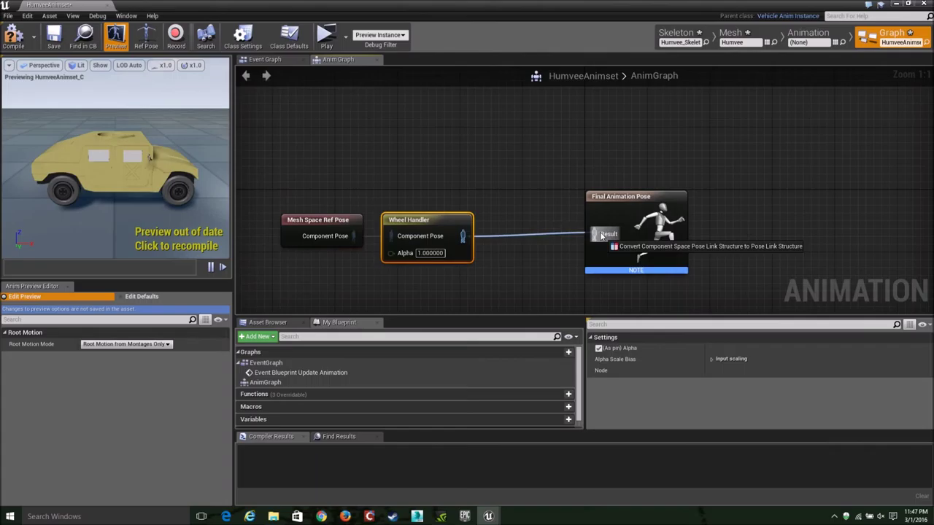
left_click(541, 196)
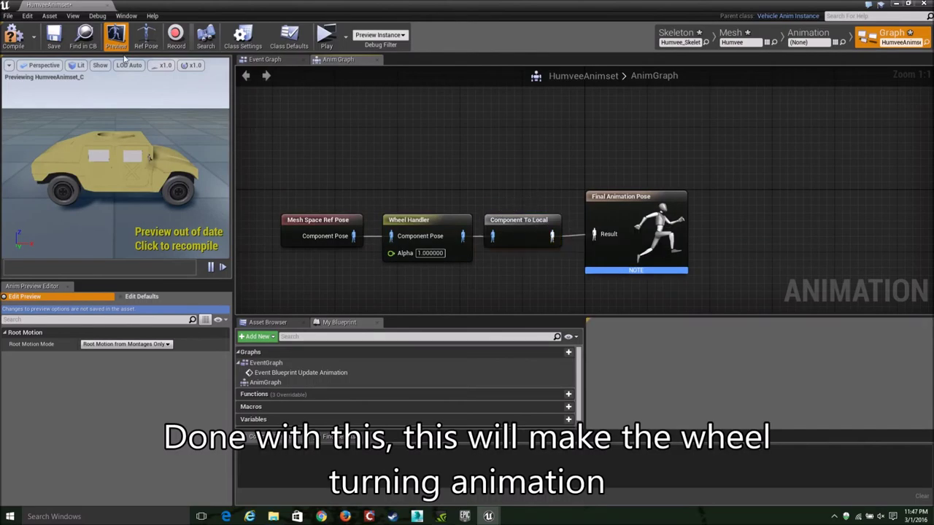
left_click(58, 41)
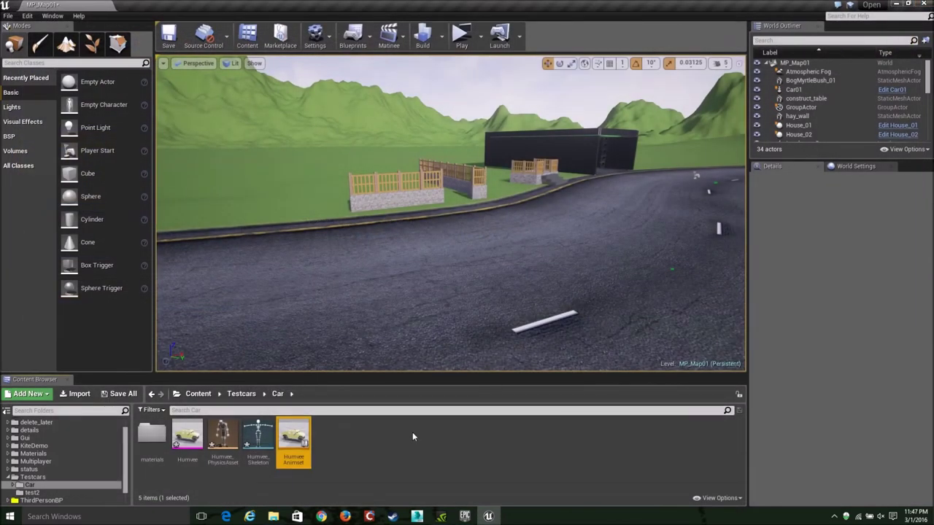
Step: Preview the Humvee mesh, then create a WheeledVehicle Blueprint Class named HumveeActor
double_click(188, 436)
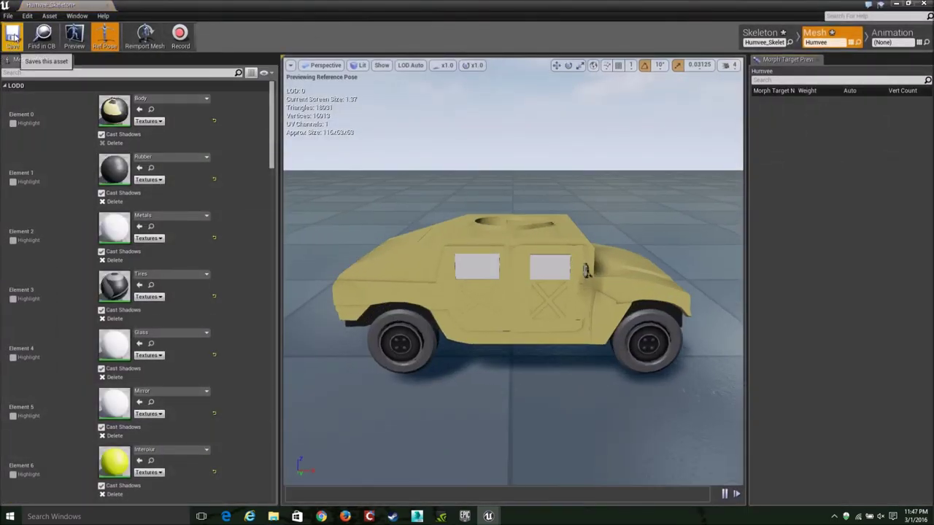
mouse_move(538, 270)
left_mouse_down()
mouse_move(453, 277)
mouse_move(511, 277)
left_mouse_up()
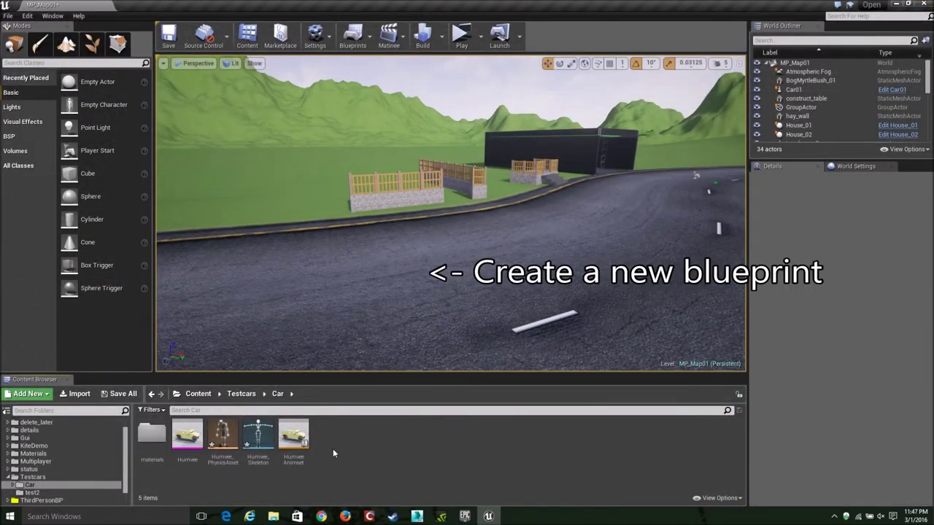
right_click(333, 449)
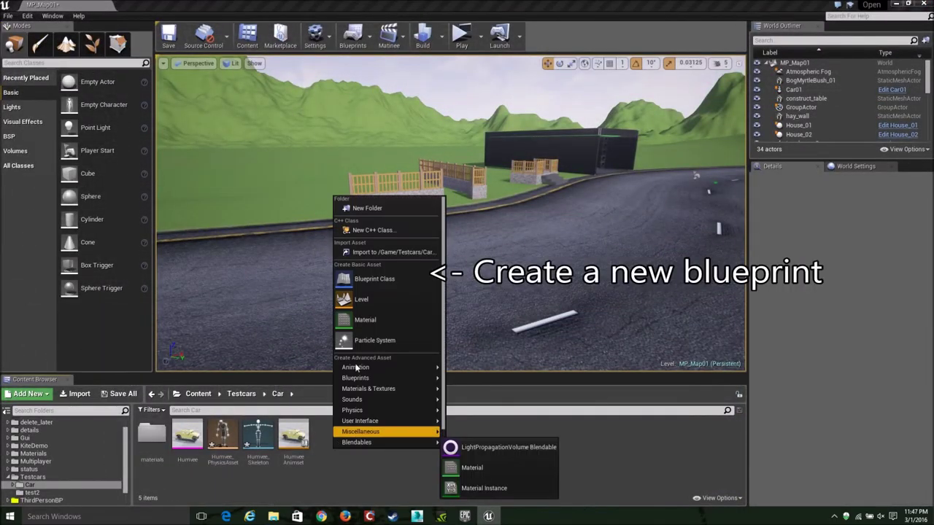
left_click(365, 279)
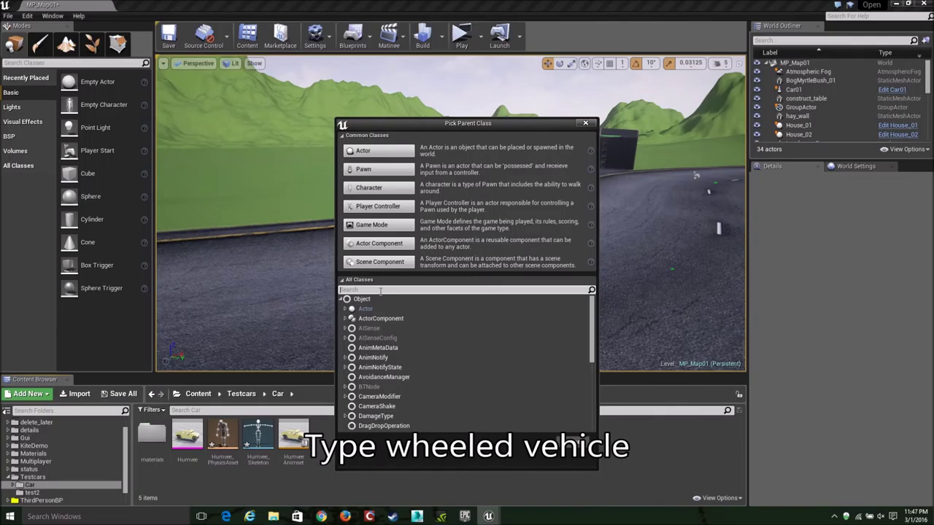
type("veh")
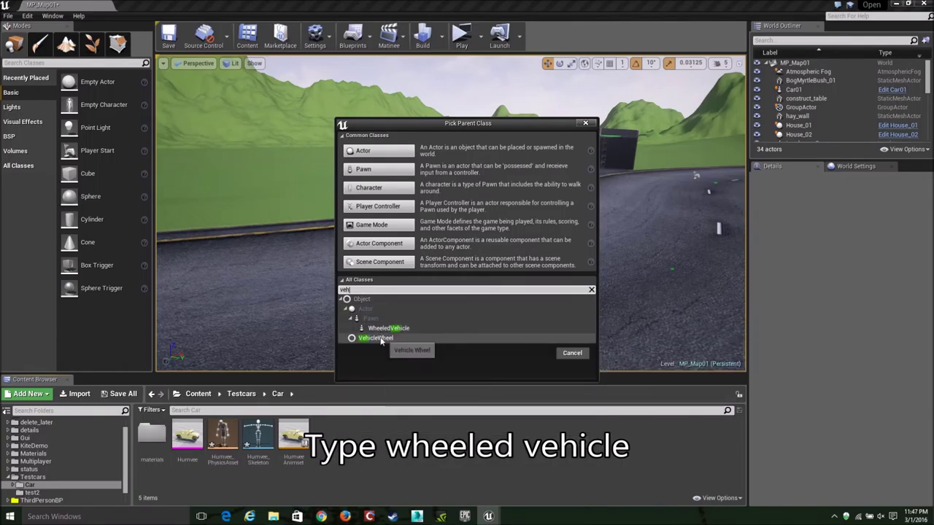
left_click(387, 328)
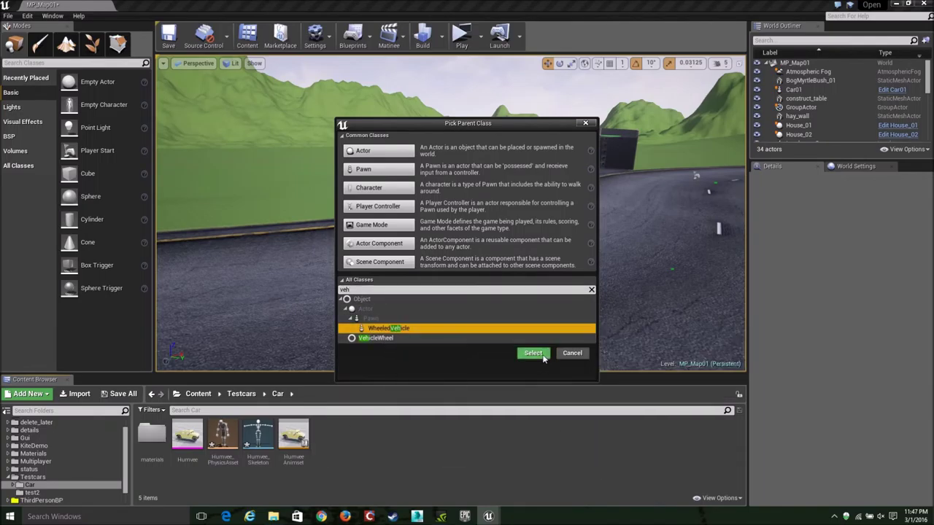
left_click(533, 353)
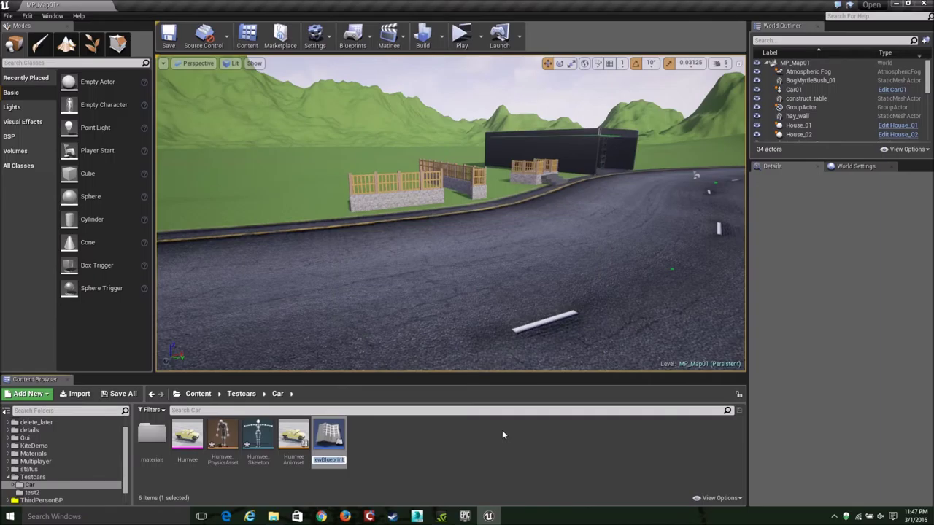
type("Humvee")
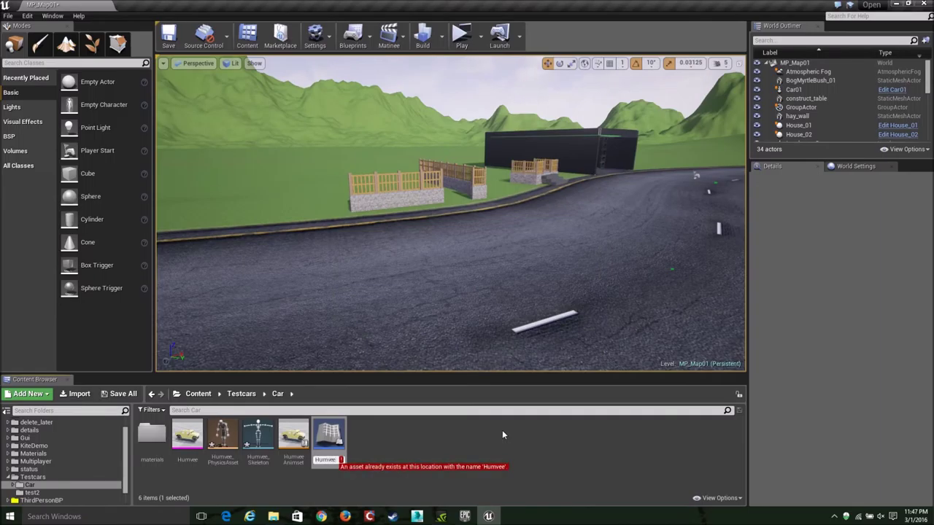
type("Actor")
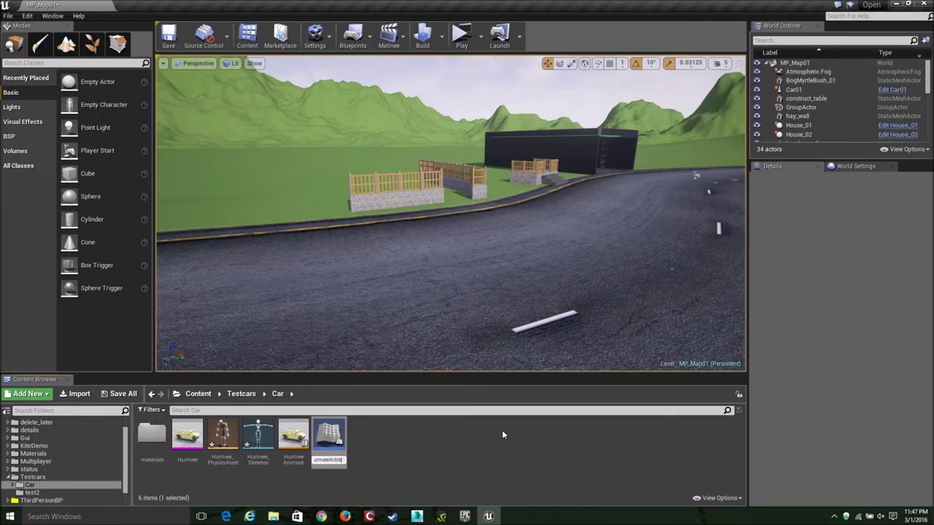
key("Return")
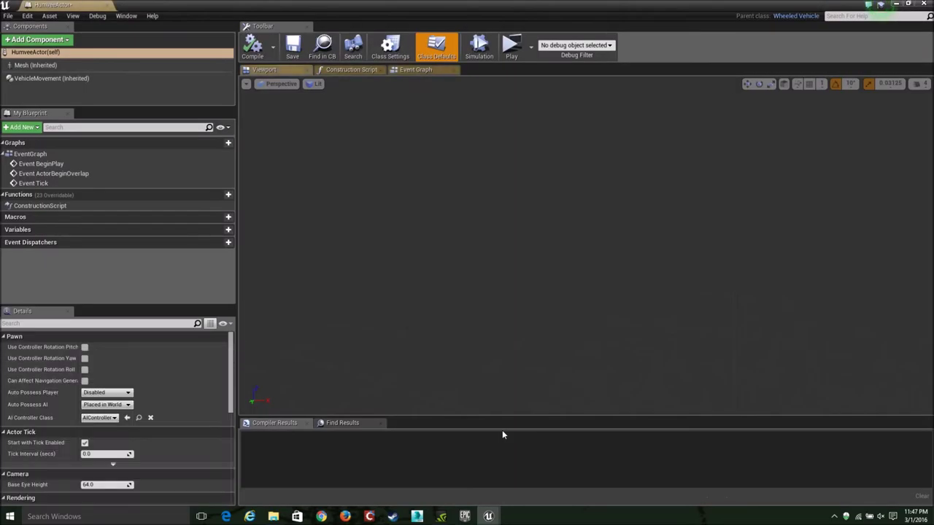
Step: Set the Mesh component's Skeletal Mesh to Humvee and anim class to HumveeAnimset, then compile
left_click(35, 65)
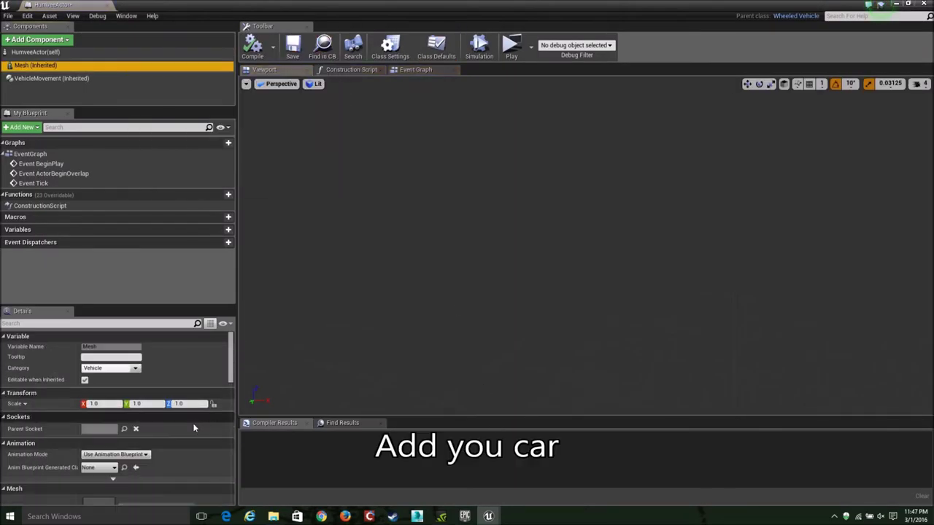
scroll(102, 472, "down", 3)
left_click(155, 429)
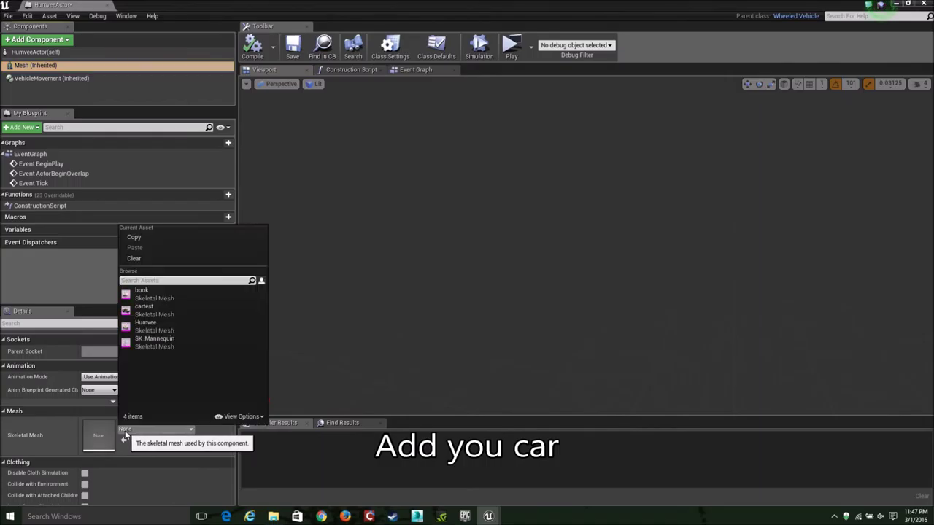
left_click(148, 327)
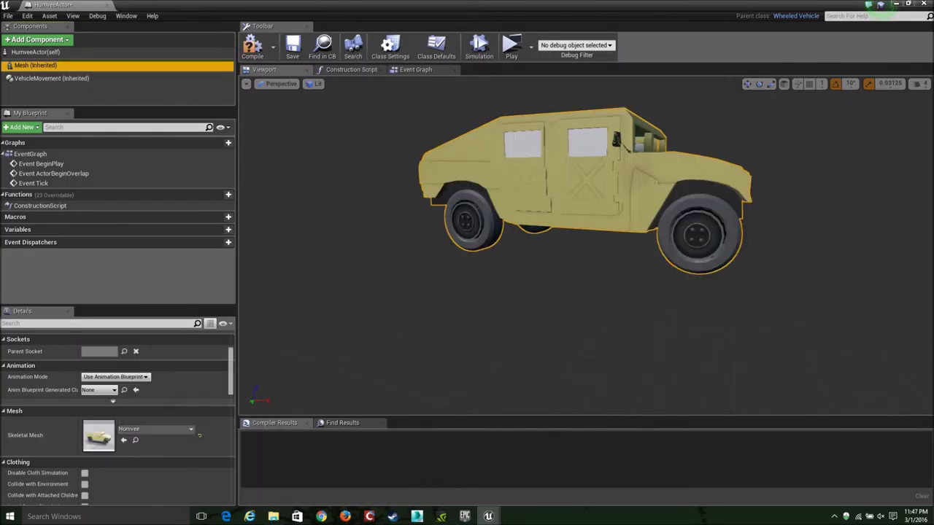
left_click(92, 391)
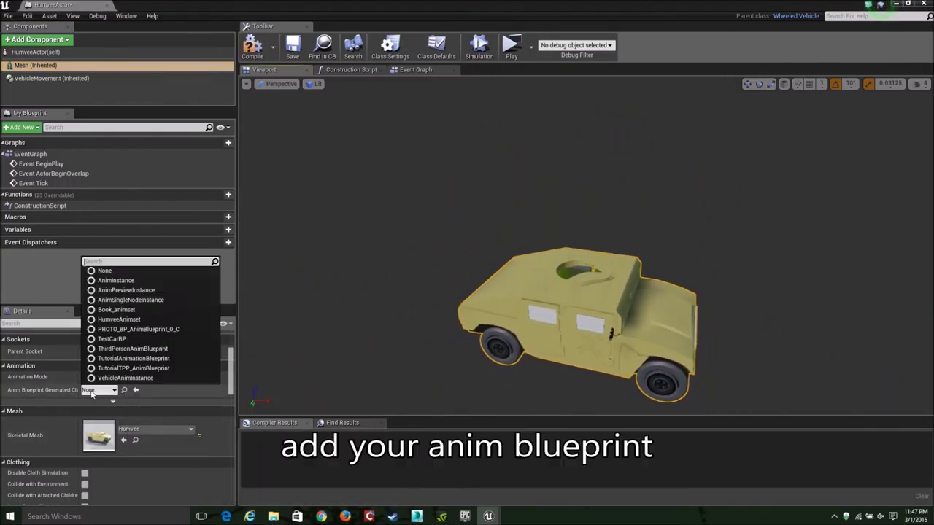
left_click(126, 320)
left_click(251, 45)
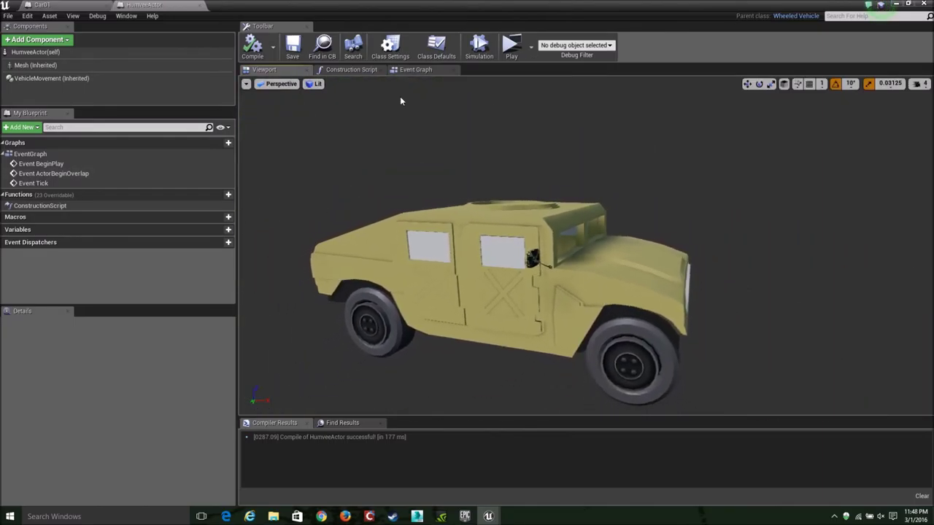
left_click(408, 72)
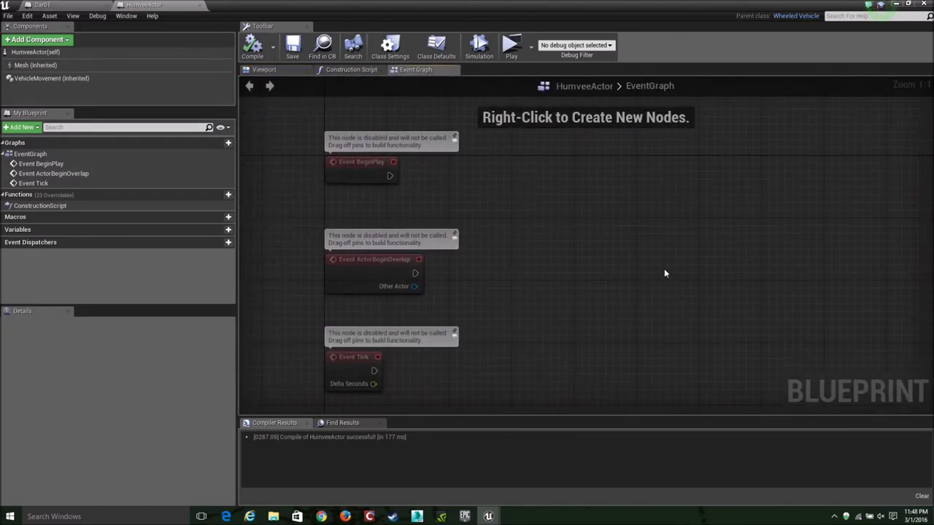
Step: Add a Set Throttle Input node to the HumveeActor event graph
right_click(664, 271)
type("set t")
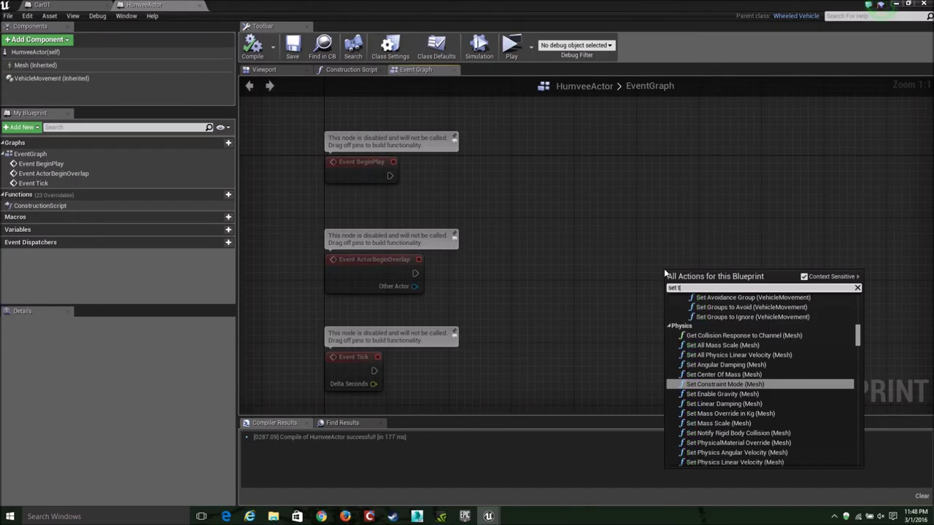
type("hro")
key("Return")
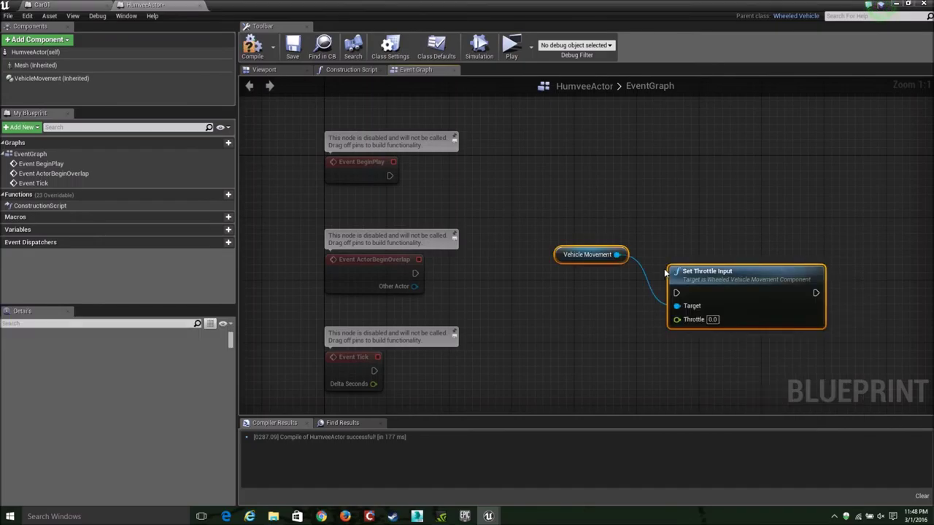
right_click_drag(660, 226, 527, 109)
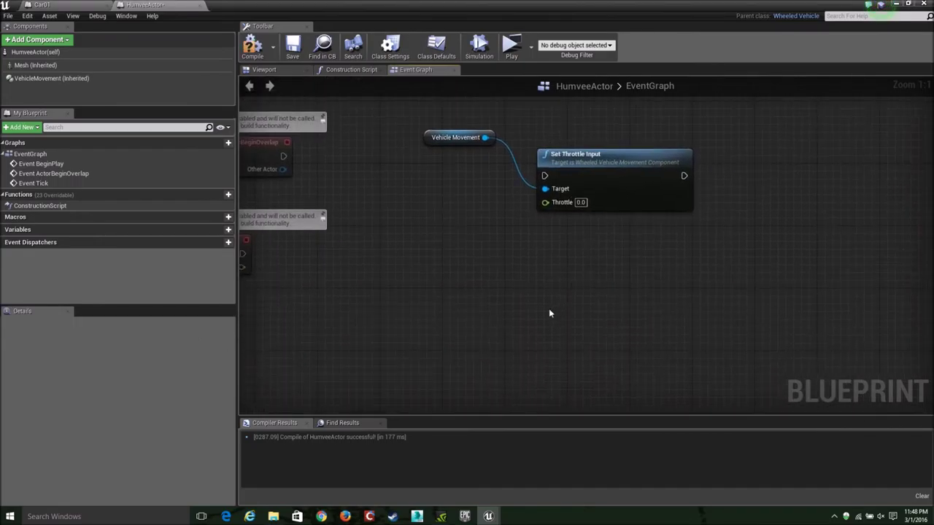
Step: Add a Set Steering Input node and arrange it with Vehicle Movement below the throttle node
right_click(511, 268)
type("set ")
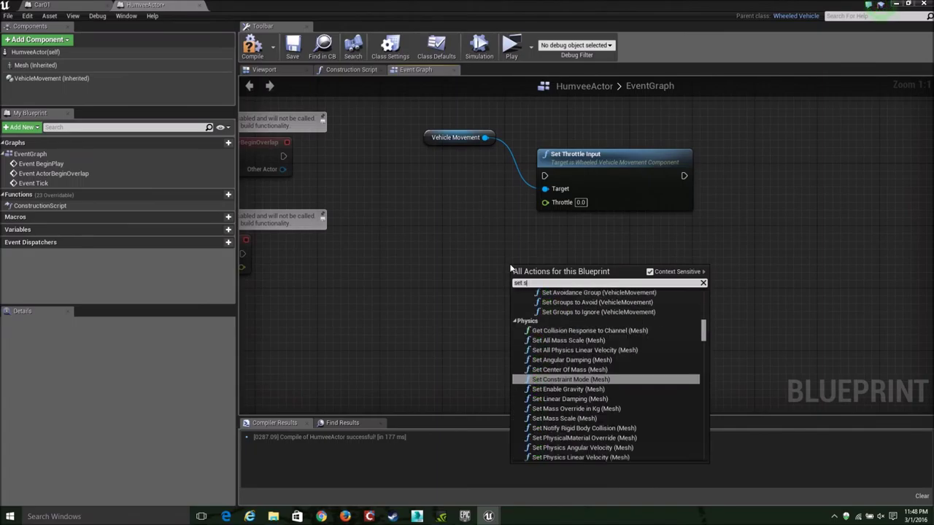
type("stea")
key("BackSpace")
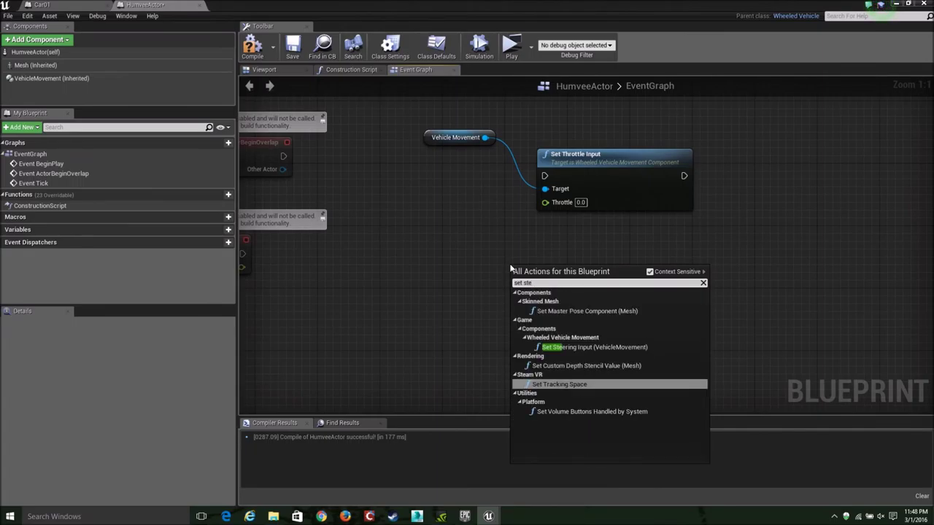
type("e")
key("Return")
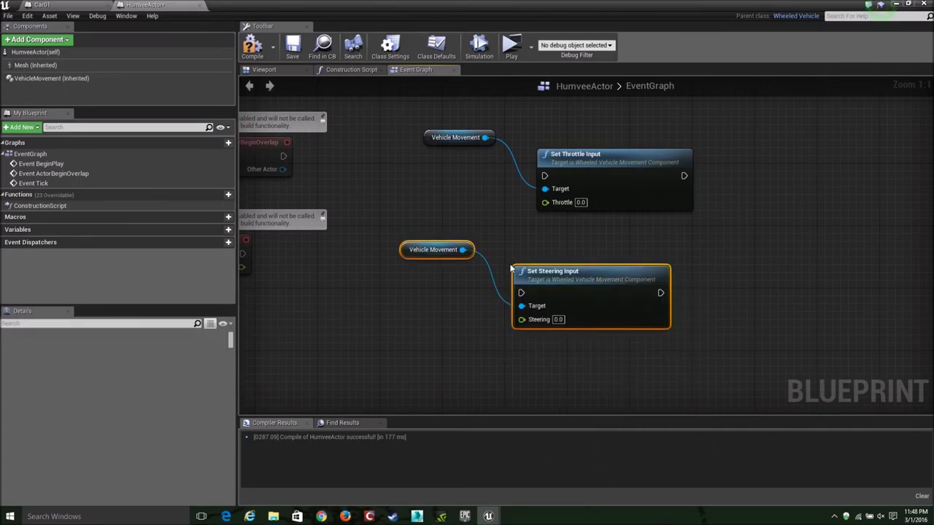
left_click_drag(538, 278, 586, 272)
left_click(518, 233)
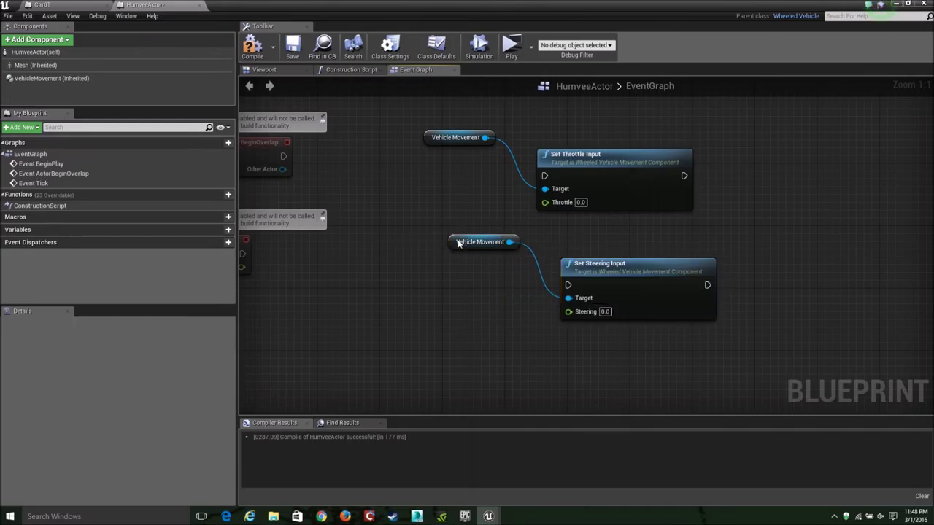
left_click_drag(452, 247, 461, 332)
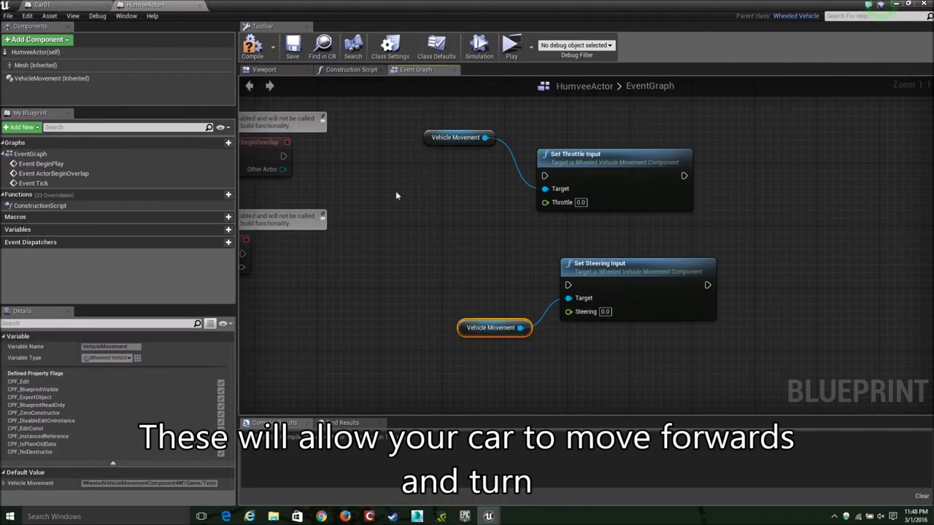
left_click(396, 195)
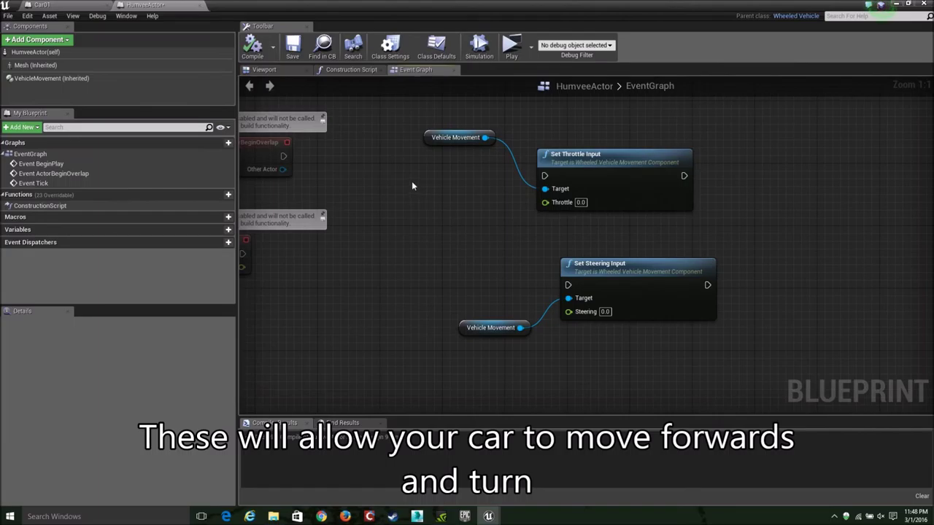
right_click(393, 172)
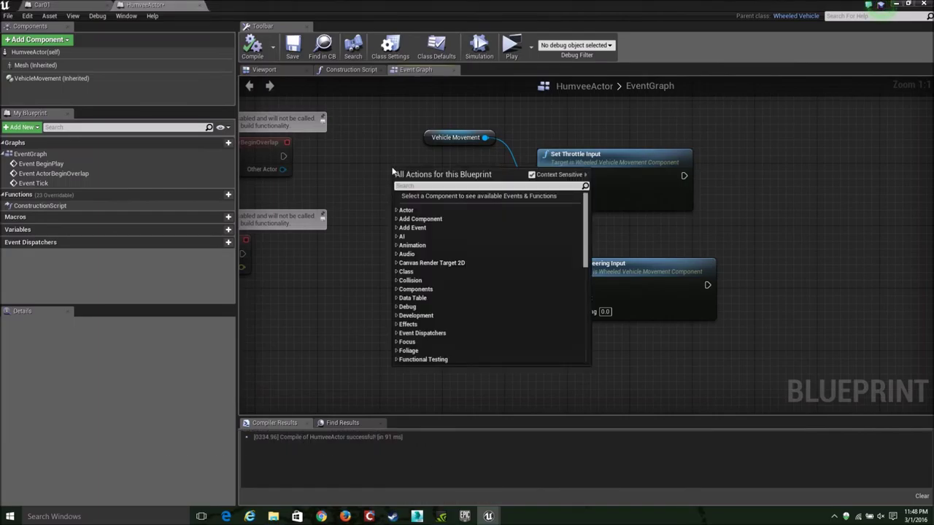
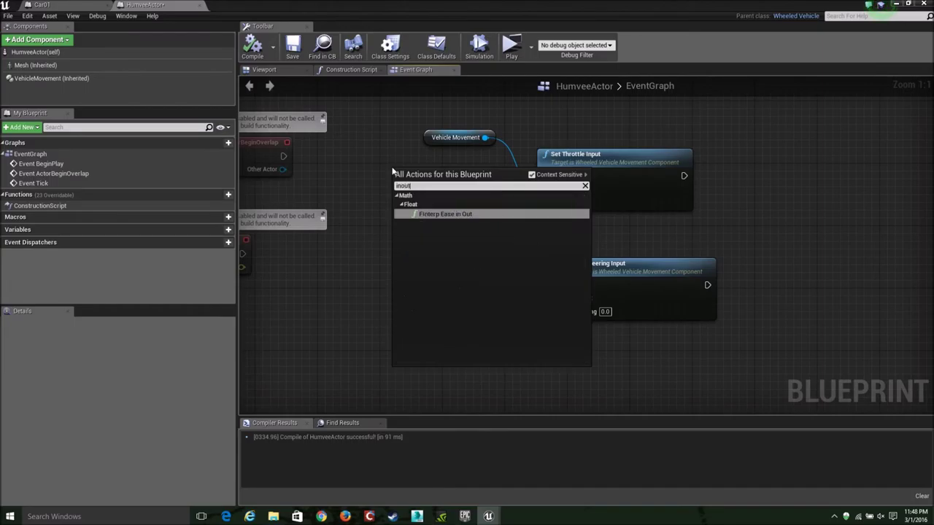
Step: Search the action list for the MoveRight axis, then delete the unwanted Get MoveRight node
key("BackSpace")
key("BackSpace")
key("BackSpace")
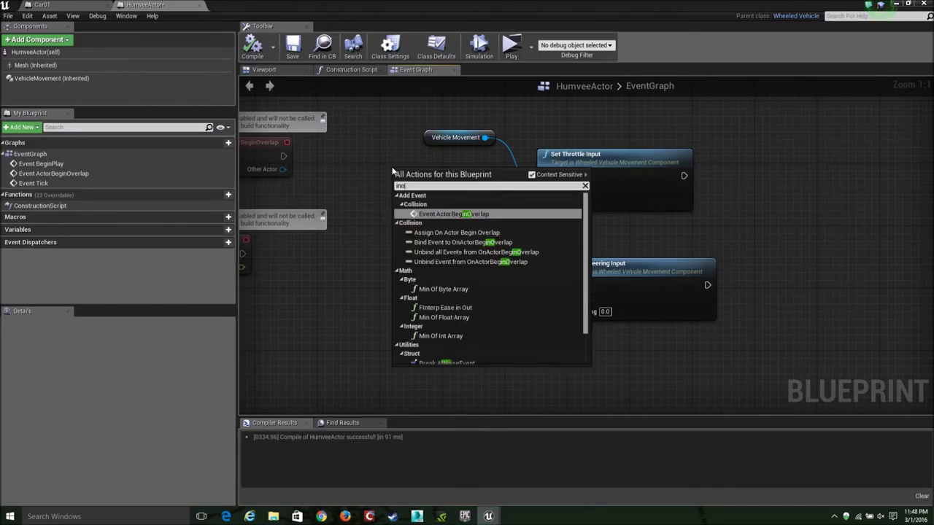
type("put")
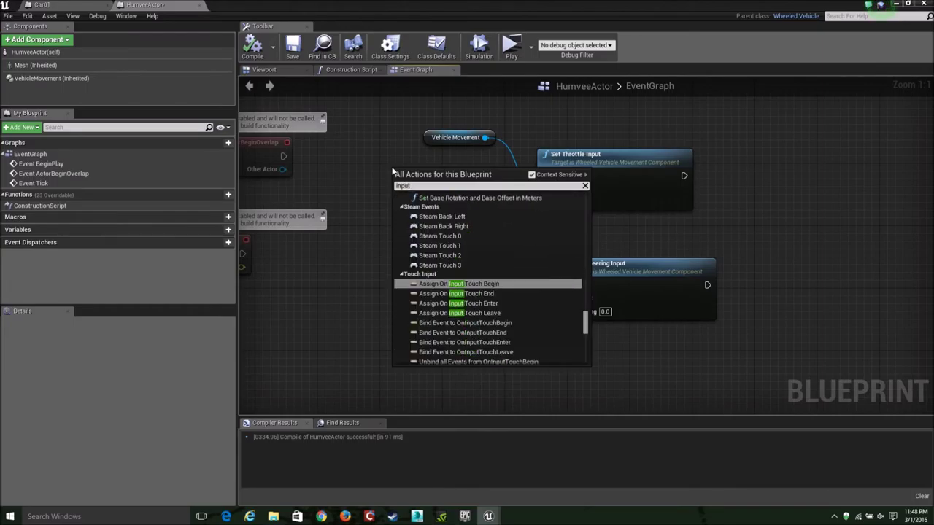
type(" ac")
key("BackSpace")
type("xis")
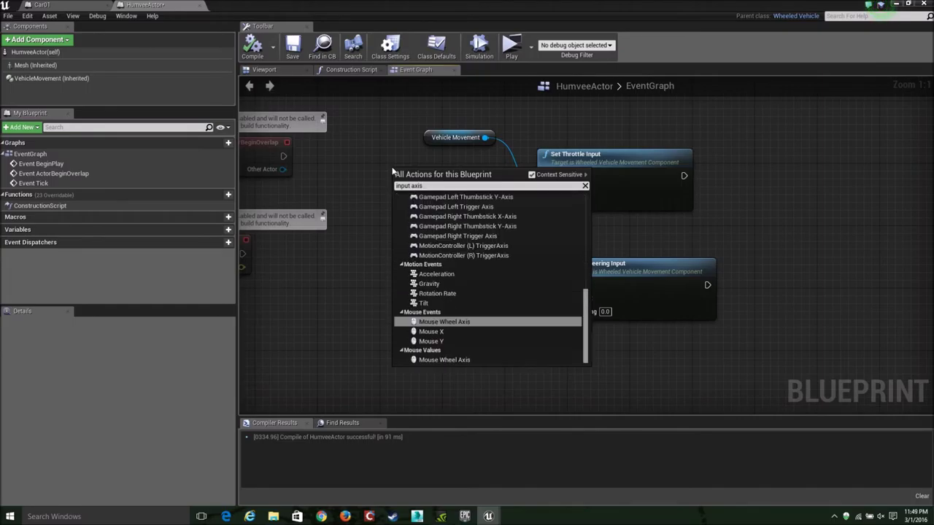
type(" mo")
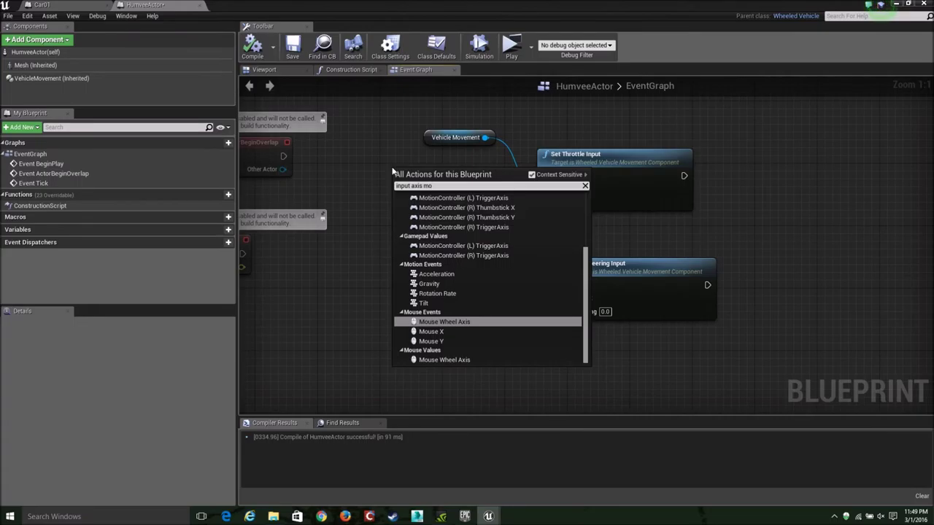
type("ve")
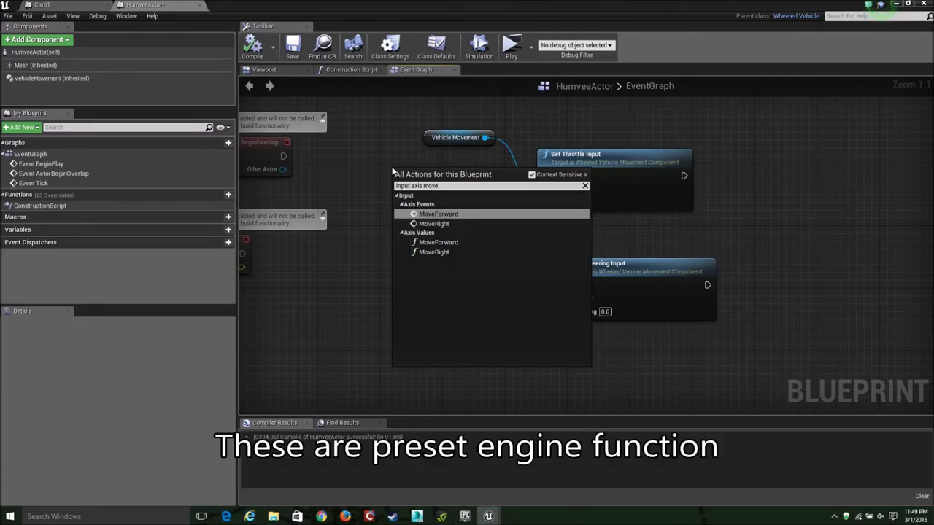
key("Down")
key("Down")
key("Down")
key("Return")
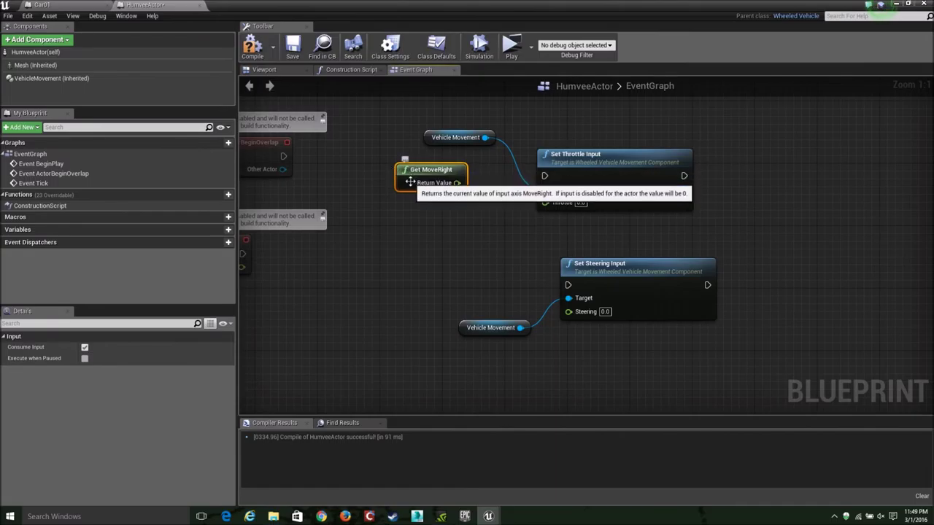
key("Delete")
Step: Add InputAxis MoveRight and InputAxis MoveForward event nodes to the graph
right_click(408, 222)
type("move right")
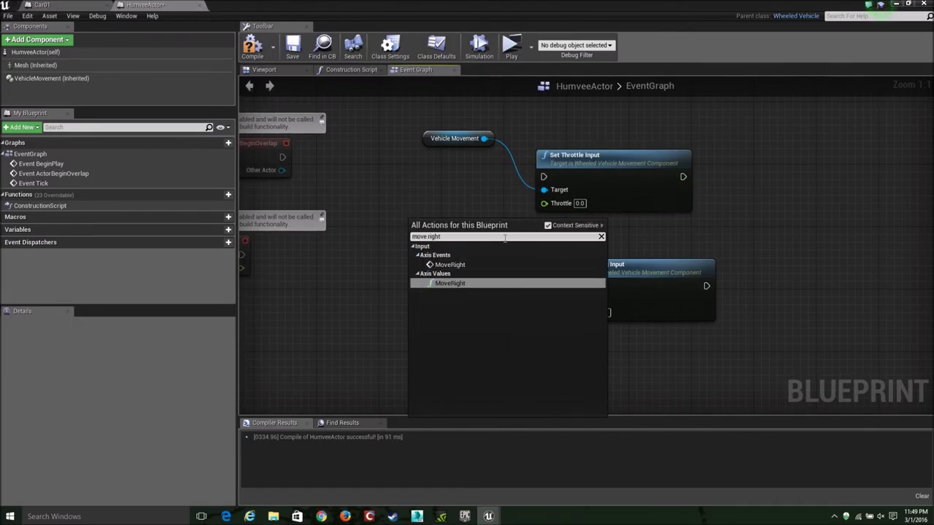
left_click(450, 264)
right_click(401, 195)
type("move for")
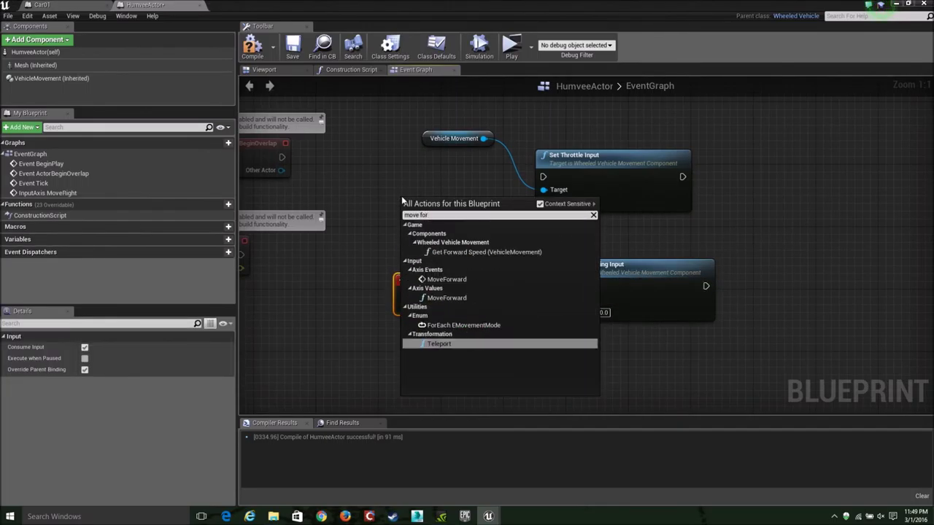
type("w")
key("Down")
key("Return")
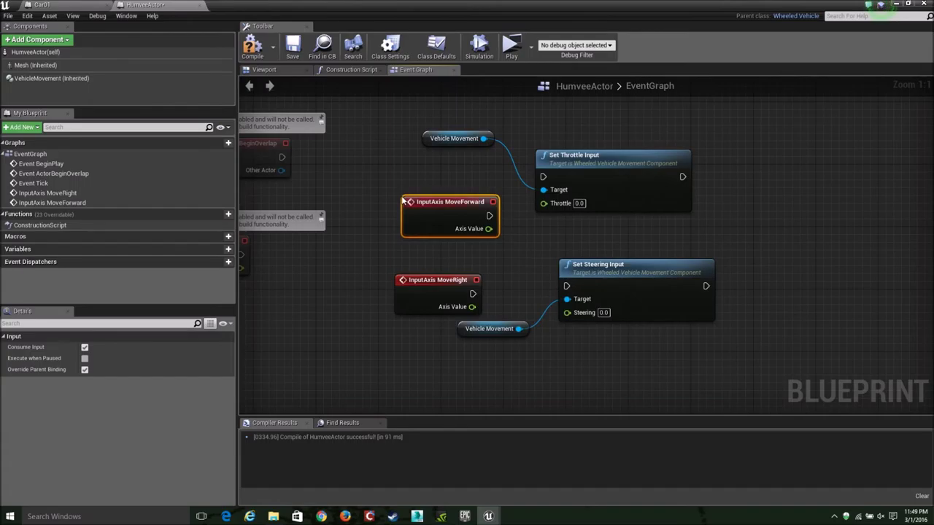
Step: Wire MoveRight's axis value to Steering and MoveForward's to Throttle, then compile
mouse_move(472, 192)
left_mouse_down()
mouse_move(443, 161)
mouse_move(405, 224)
mouse_move(542, 183)
left_mouse_up()
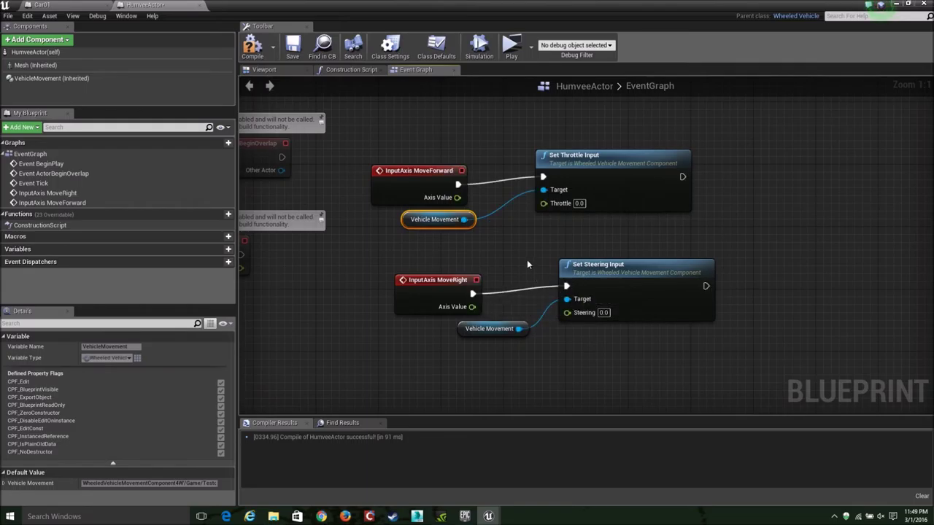
left_click_drag(569, 318, 568, 314)
left_click_drag(457, 197, 544, 203)
left_click(252, 48)
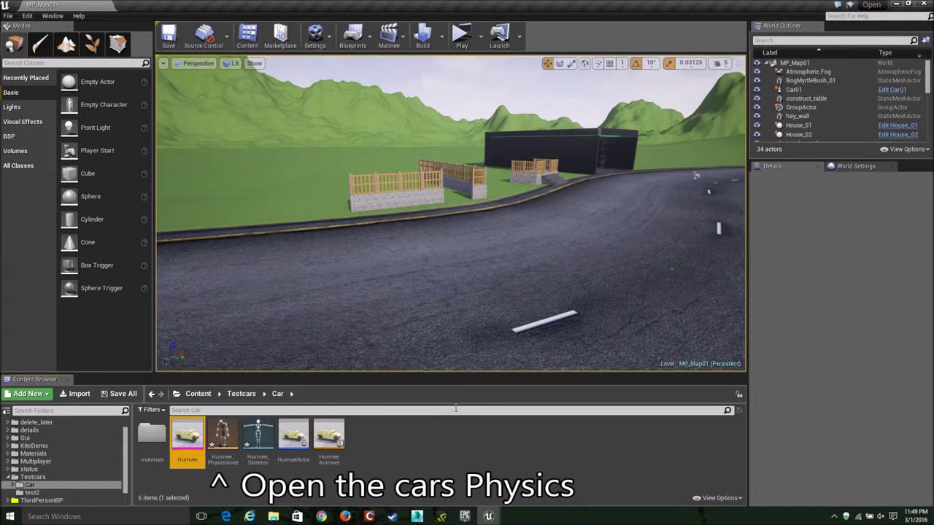
Step: Open Humvee_PhysicsAsset and delete all of its existing physics bodies
double_click(223, 438)
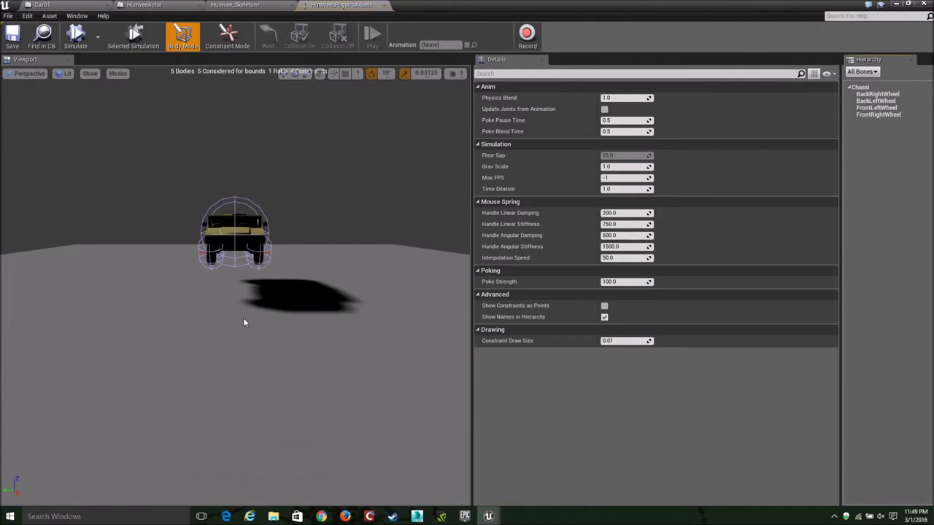
left_click_drag(243, 322, 146, 325)
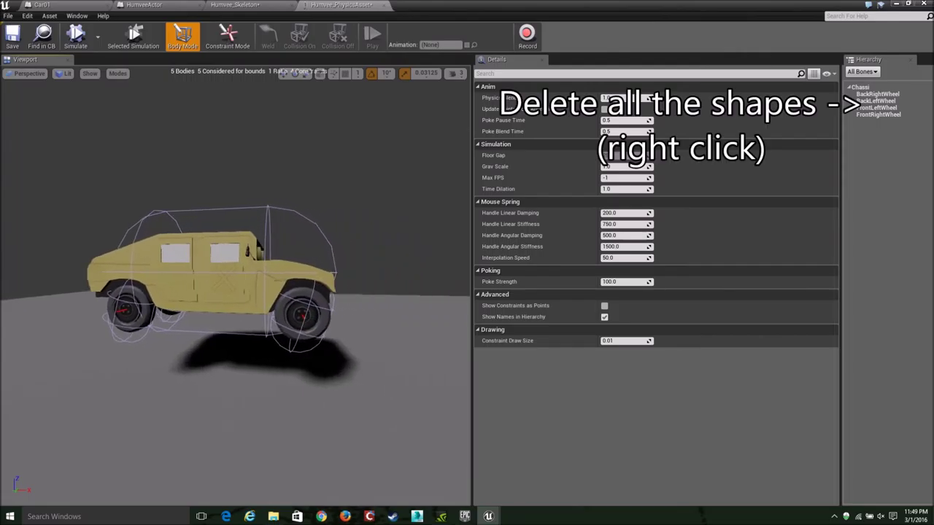
left_click(870, 89)
left_click(869, 114, "shift")
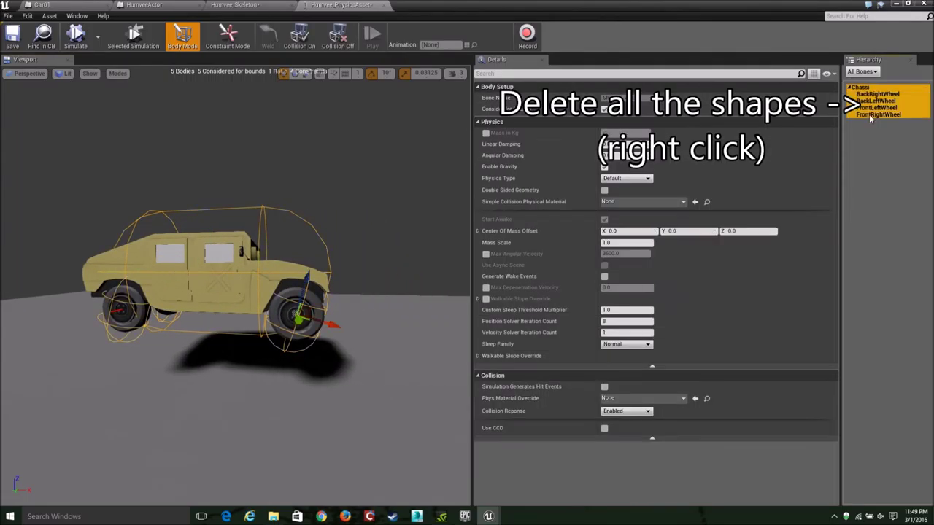
right_click(868, 114)
left_click(870, 291)
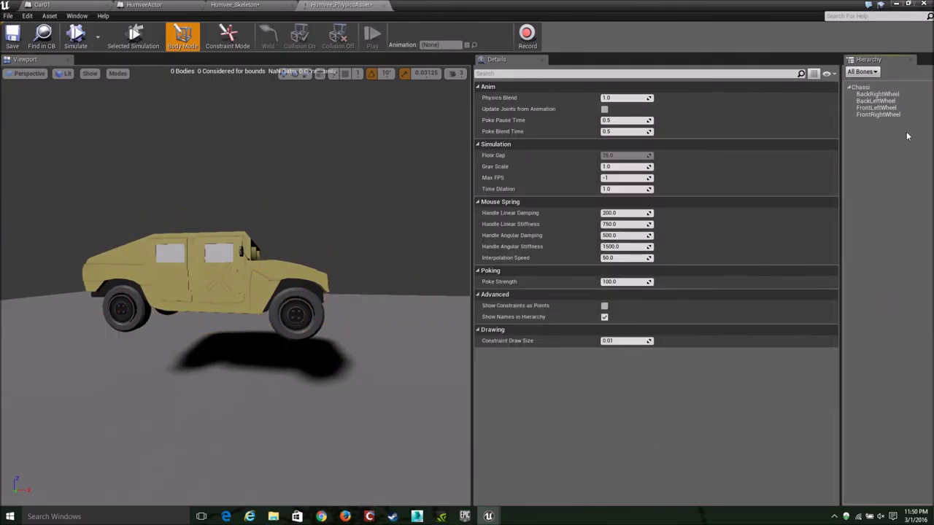
Step: Add sphere collision bodies to the four wheel bones
left_click(878, 95)
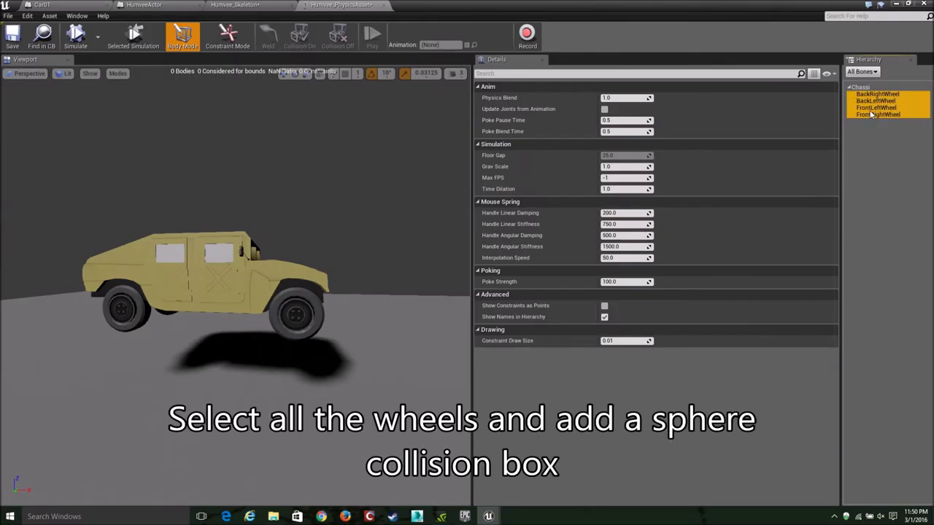
right_click(873, 98)
left_click(881, 109)
left_click(505, 235)
left_click(485, 250)
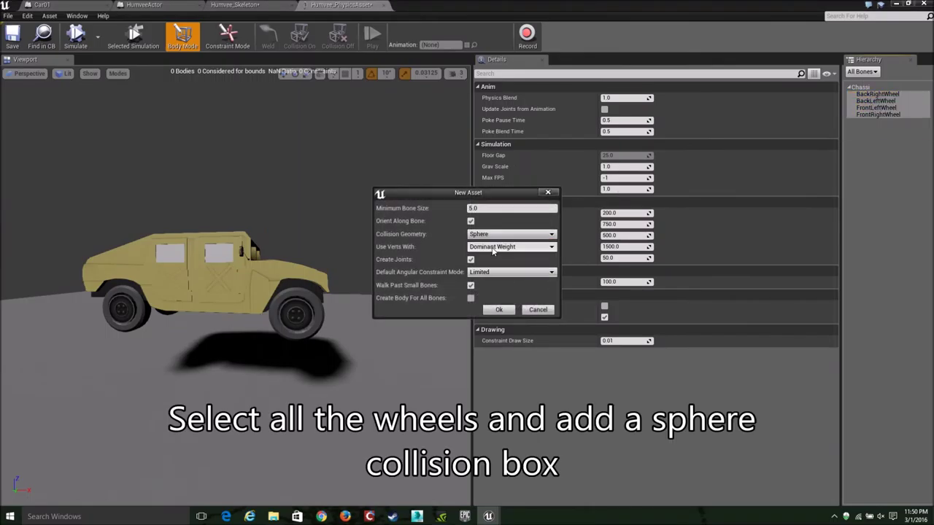
left_click(498, 310)
Step: Add a box collision body to the Chassi bone
mouse_move(378, 302)
left_mouse_down()
mouse_move(438, 301)
mouse_move(409, 301)
left_mouse_up()
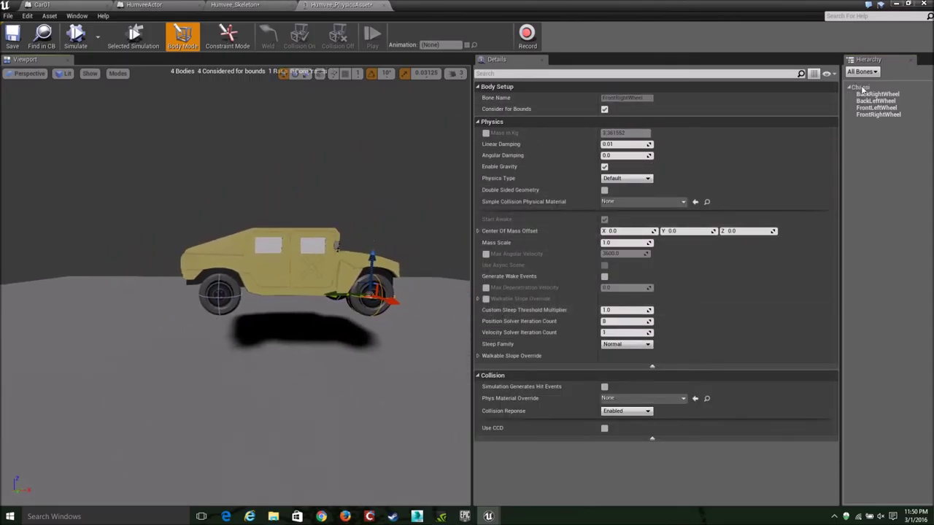
left_click(860, 87)
left_click(886, 100)
left_click(511, 235)
left_click(489, 255)
left_click(496, 312)
mouse_move(438, 219)
left_mouse_down()
mouse_move(232, 194)
mouse_move(212, 208)
left_mouse_up()
Step: Lower the chassis box slightly and shrink it to the vehicle's length
key("r")
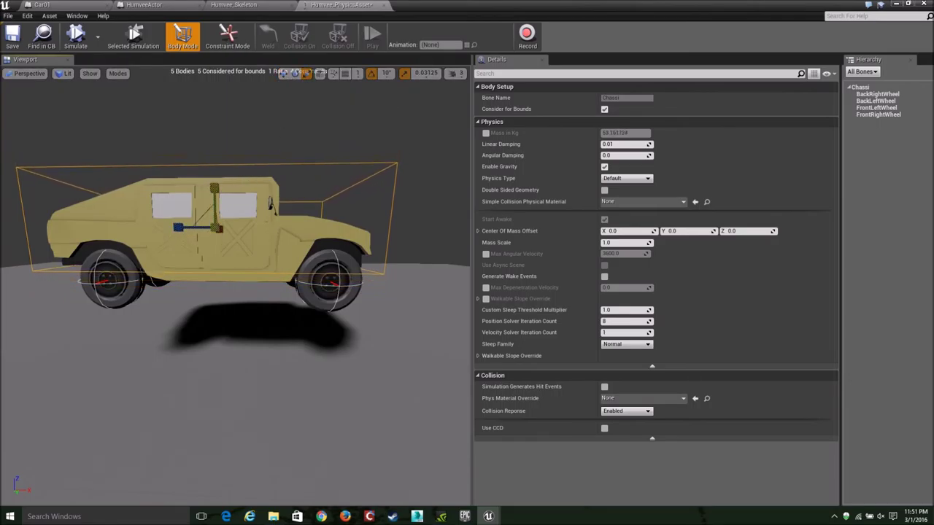
left_click(283, 72)
left_click_drag(214, 201, 214, 208)
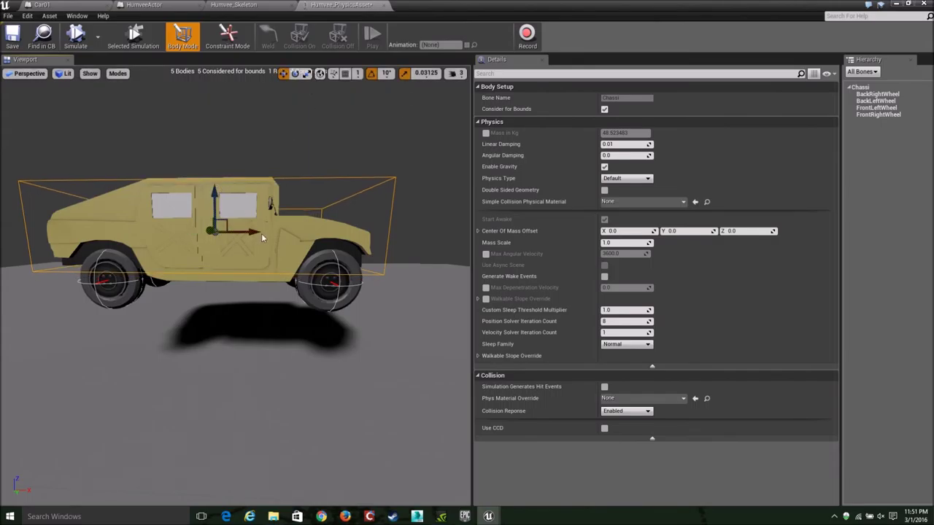
left_click(307, 73)
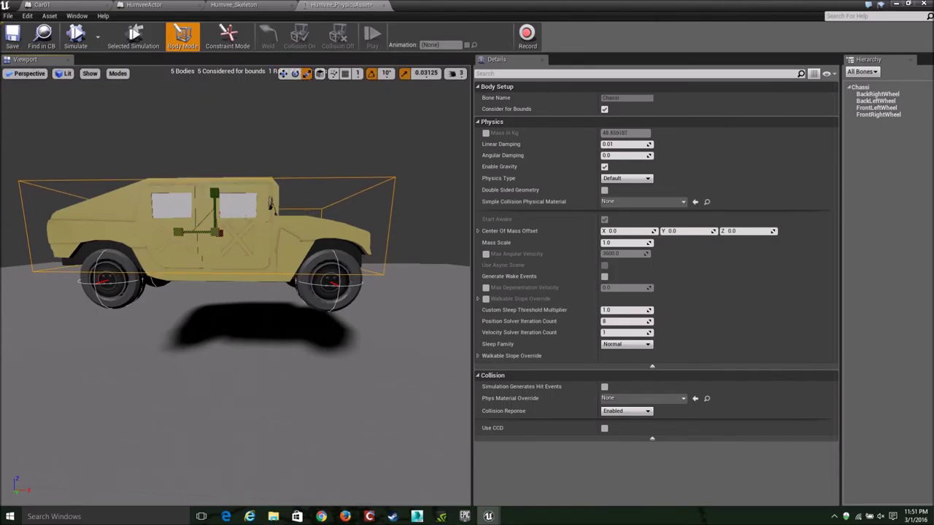
left_click_drag(219, 232, 213, 232)
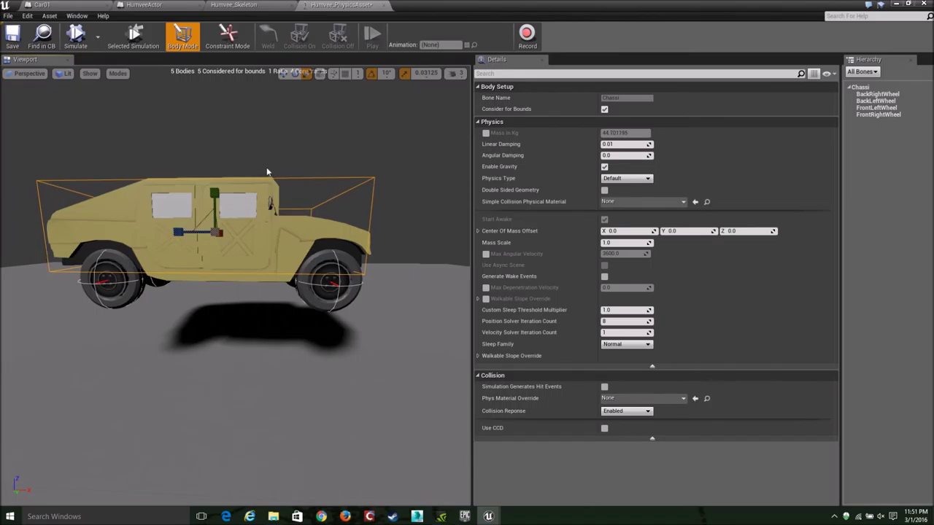
left_click_drag(266, 172, 266, 240)
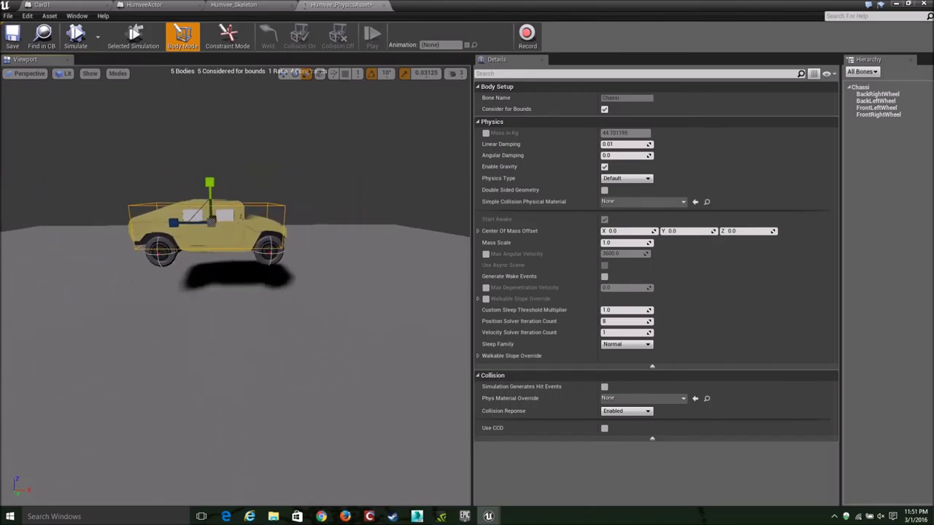
Step: Run a physics simulation of the Humvee, then stop it
left_click(76, 36)
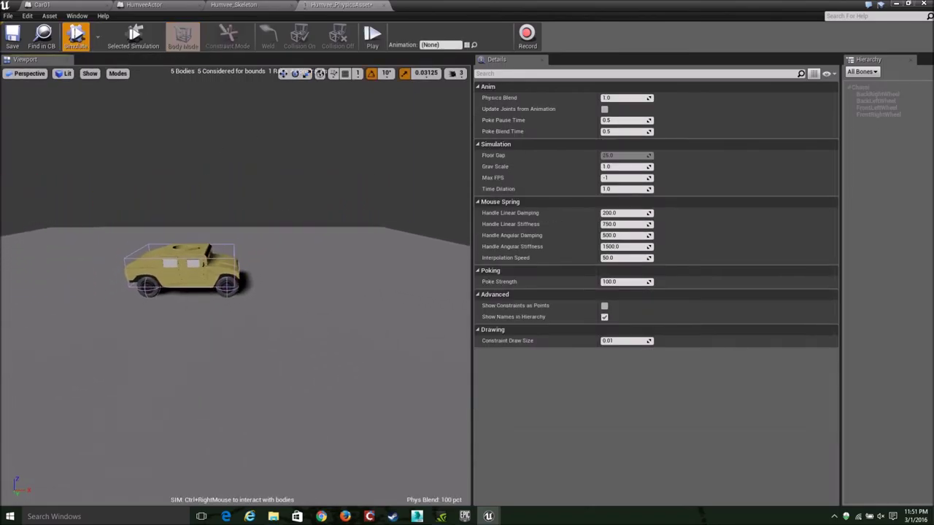
left_click_drag(218, 180, 218, 183)
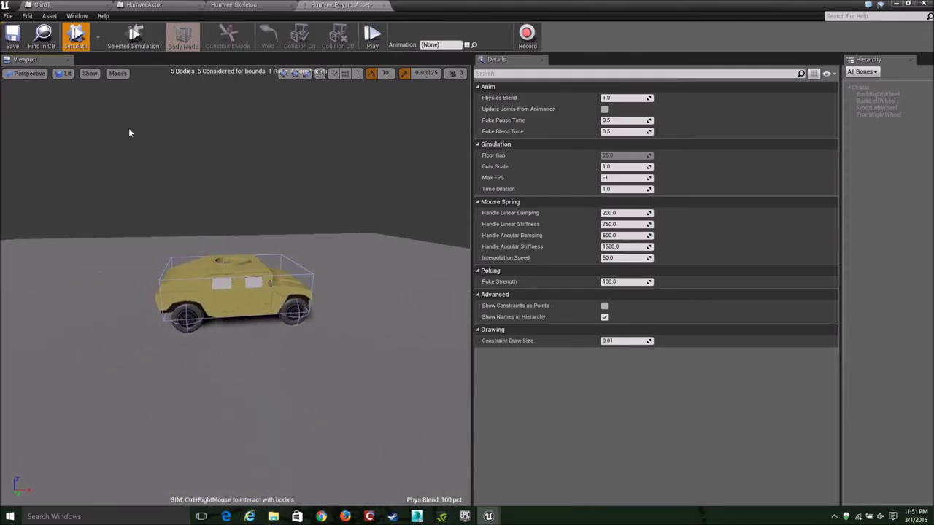
left_click(75, 38)
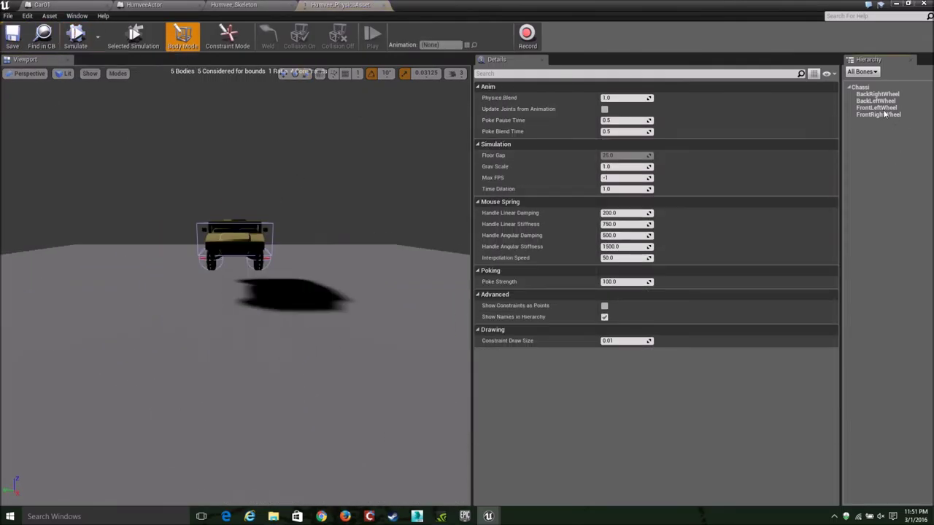
Step: Set the Physics Type of all four wheel bodies to Kinematic
left_click(878, 94)
left_click(875, 114, "shift")
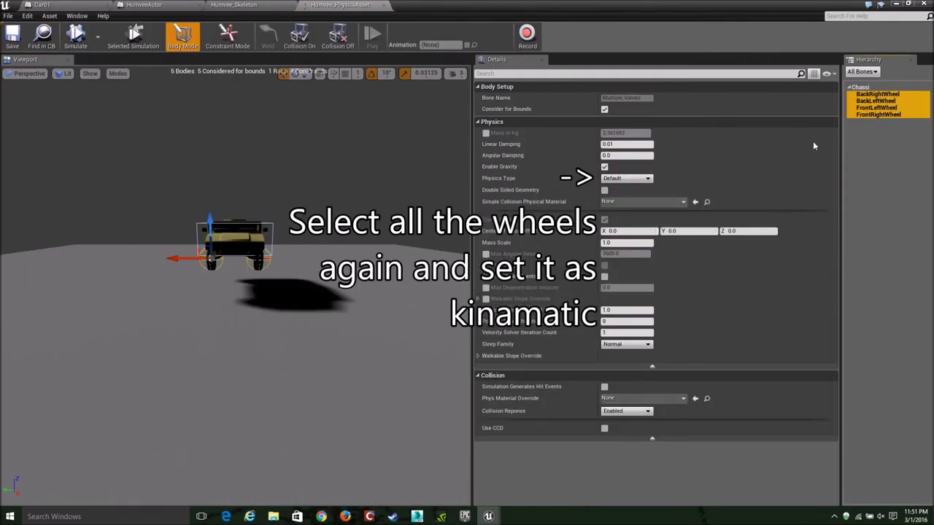
left_click(633, 179)
left_click(625, 191)
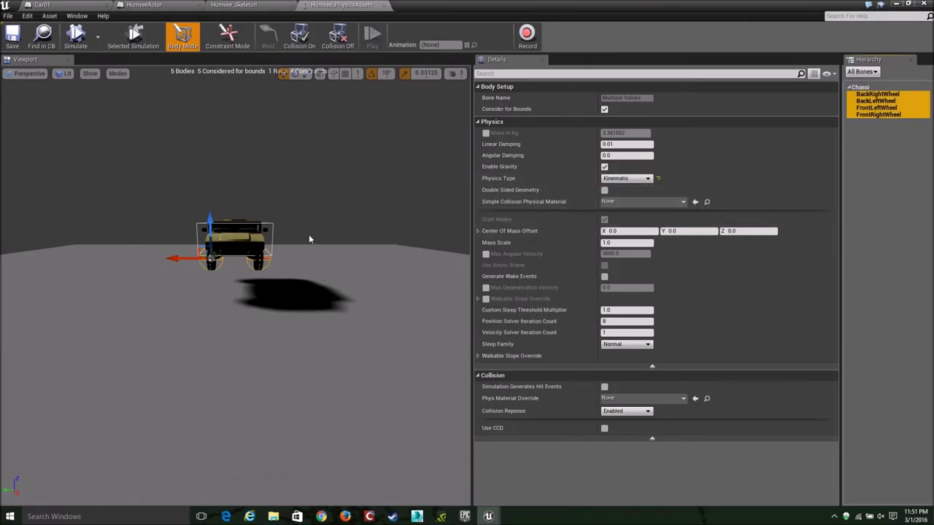
left_click_drag(311, 241, 218, 233)
Step: Save the physics asset, test-run a simulation, and close the physics asset editor
left_click(12, 36)
left_click(76, 36)
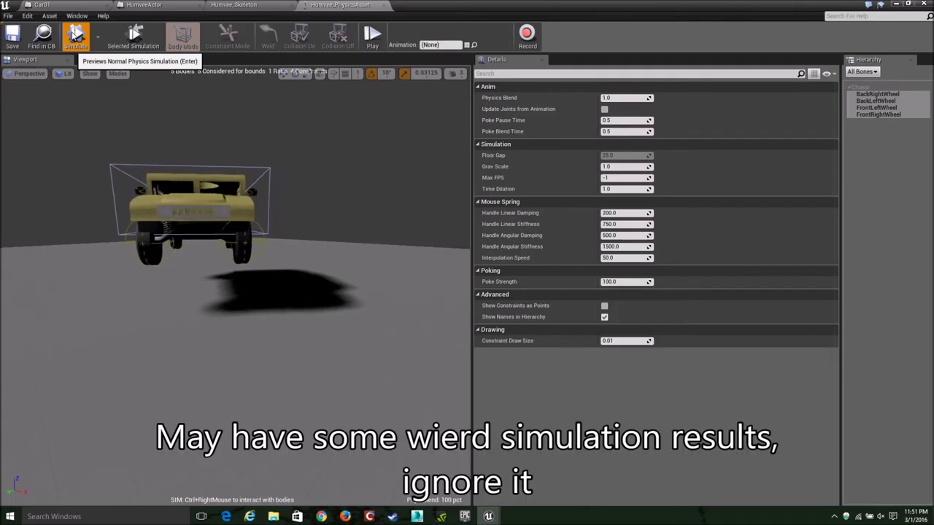
left_click(76, 34)
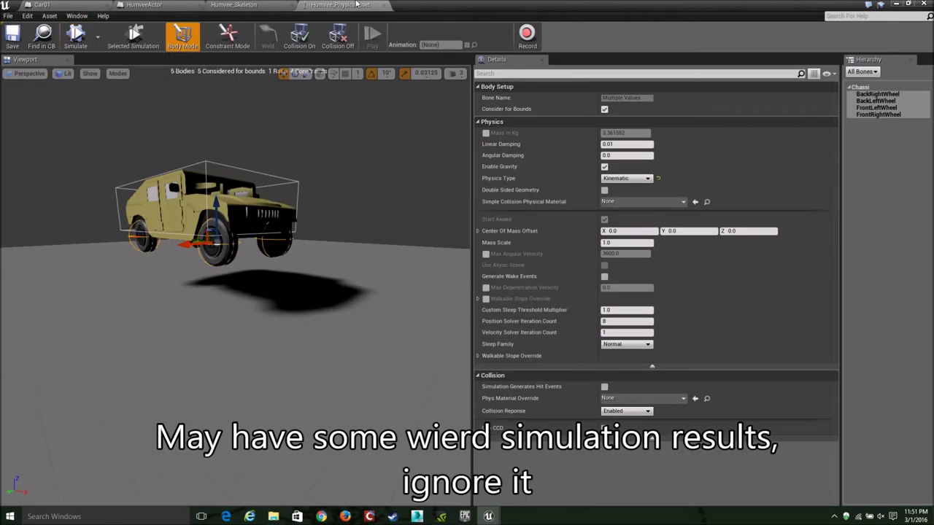
left_click(383, 6)
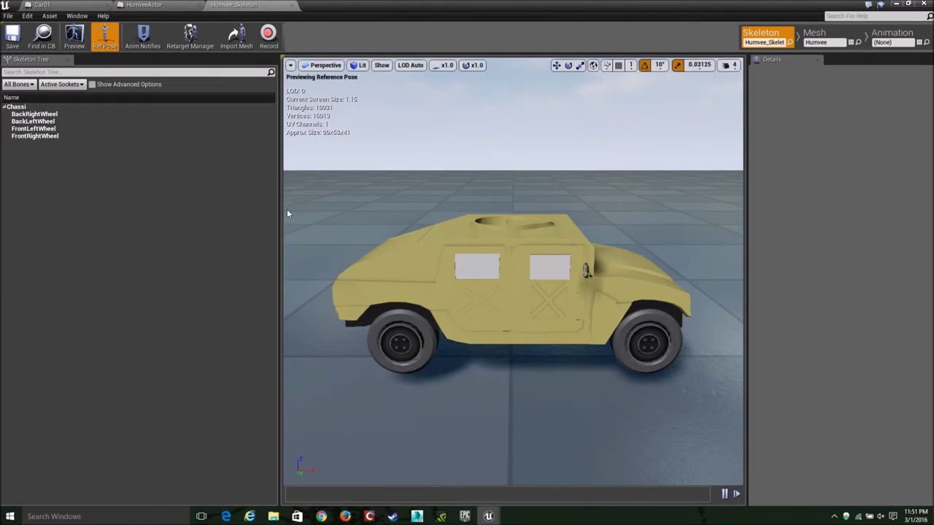
Step: In Humvee_Skeleton, copy the BackRightWheel through FrontLeftWheel bone names and return to the level editor
left_click(150, 4)
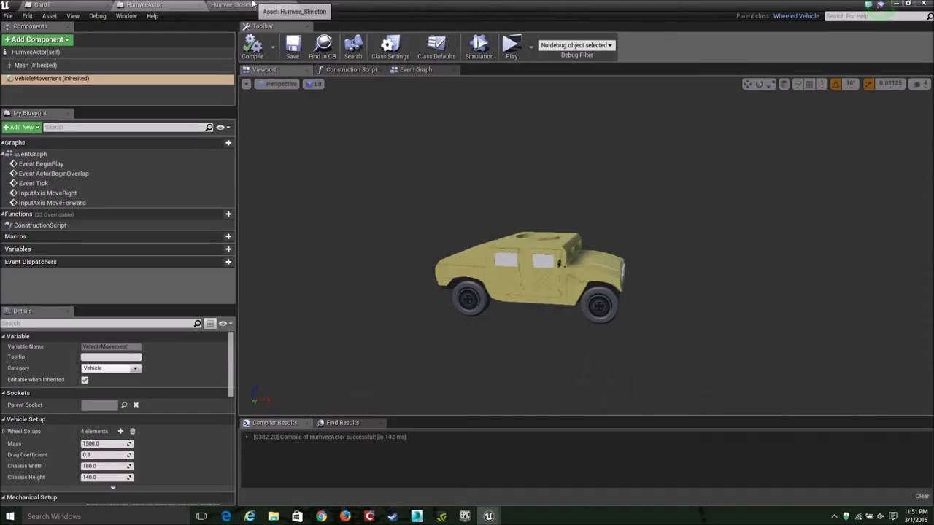
left_click(234, 5)
left_click(34, 115)
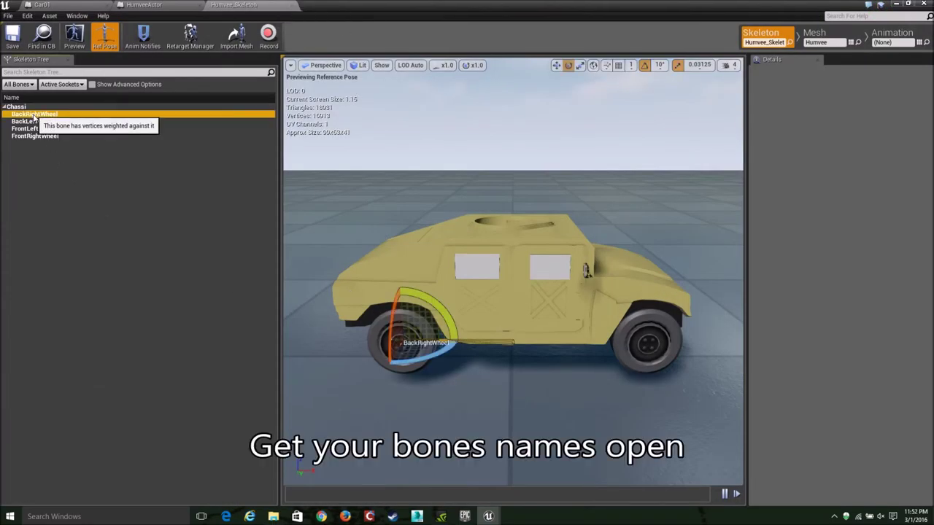
left_click(43, 130)
right_click(44, 130)
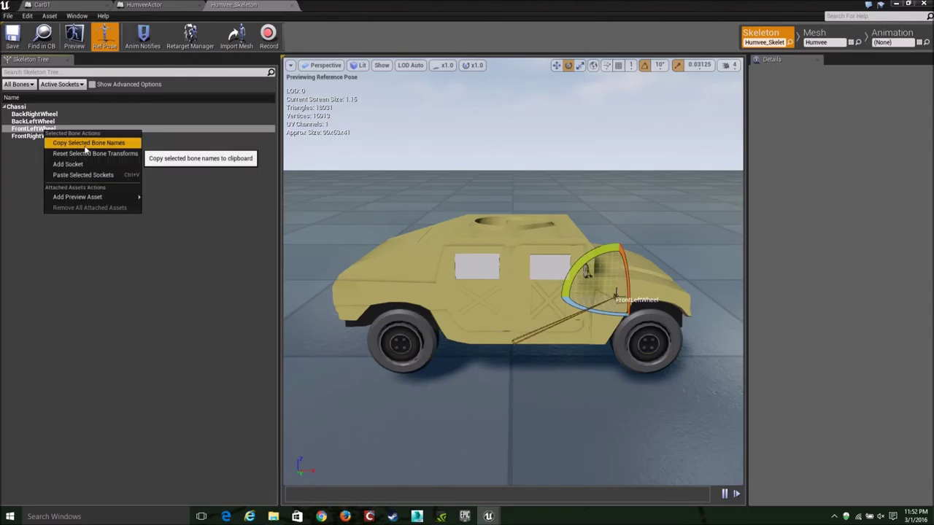
left_click(85, 144)
left_click(895, 6)
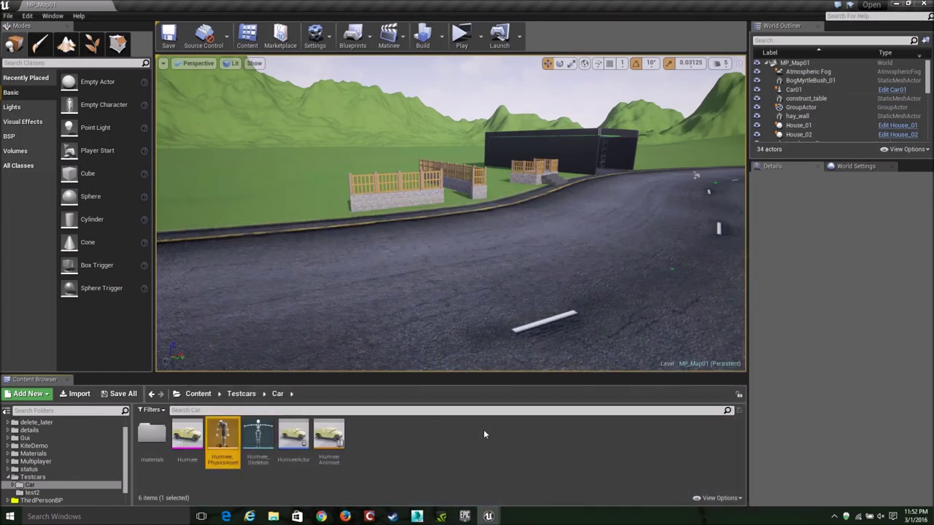
Step: Create a Blueprint Class with parent FrontWheel and name it FrontWheelHum
right_click(415, 441)
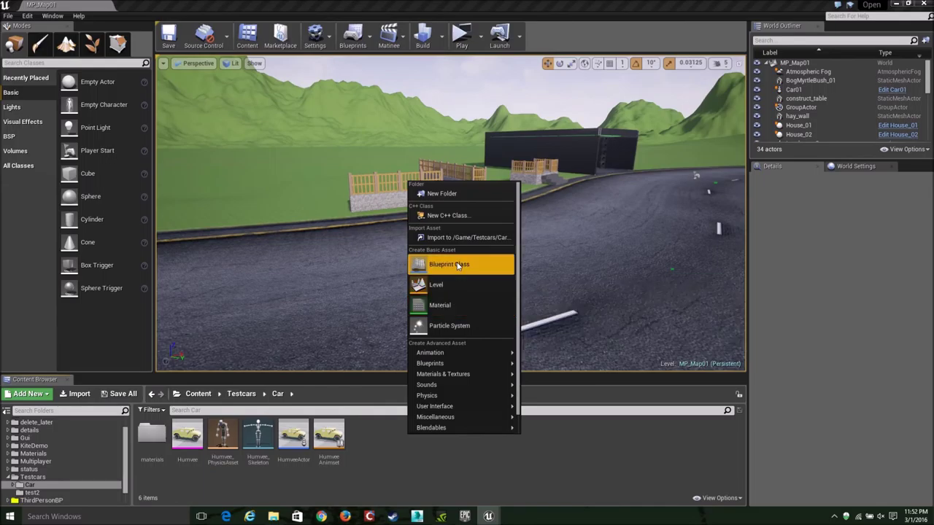
left_click(456, 263)
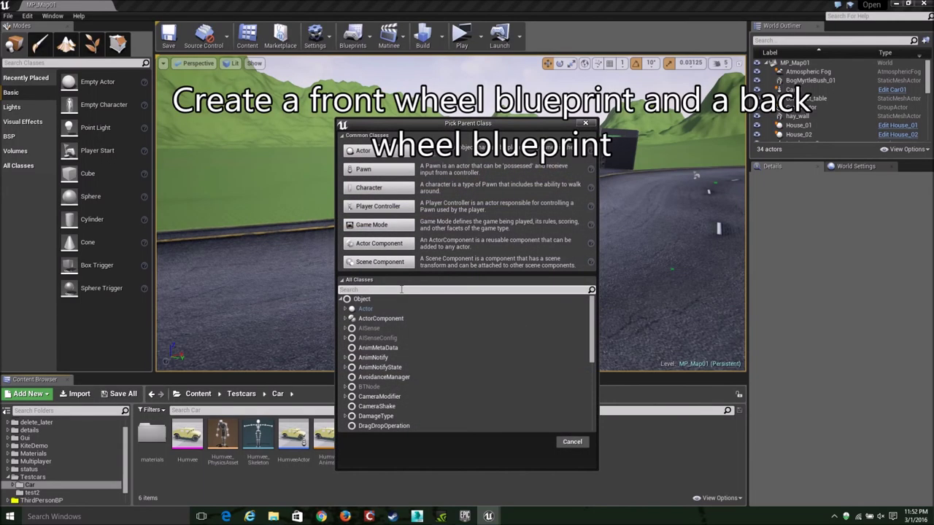
type("wheel")
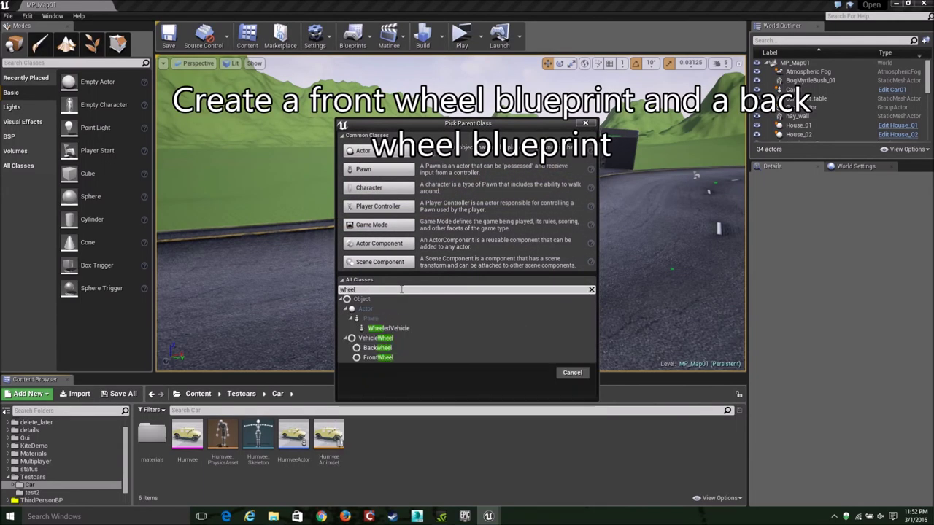
left_click(379, 358)
left_click(523, 372)
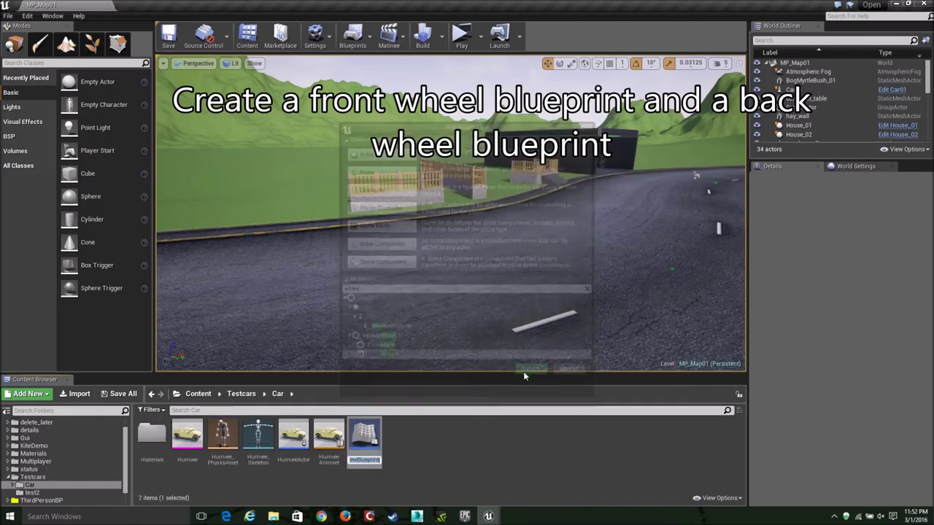
type("FrontWhee")
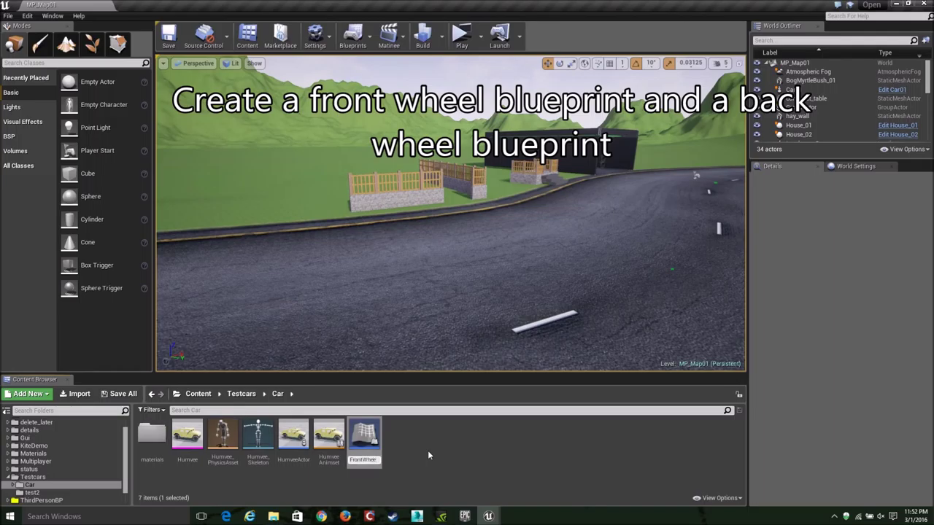
type("lHum")
key("Return")
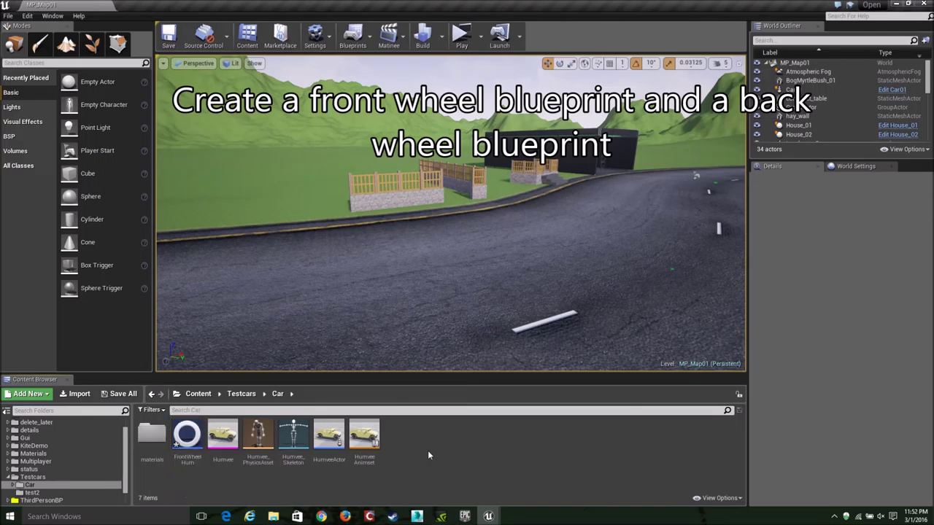
Step: Create a Blueprint Class with parent Backwheel and name it BackWheelHum
right_click(428, 456)
left_click(482, 280)
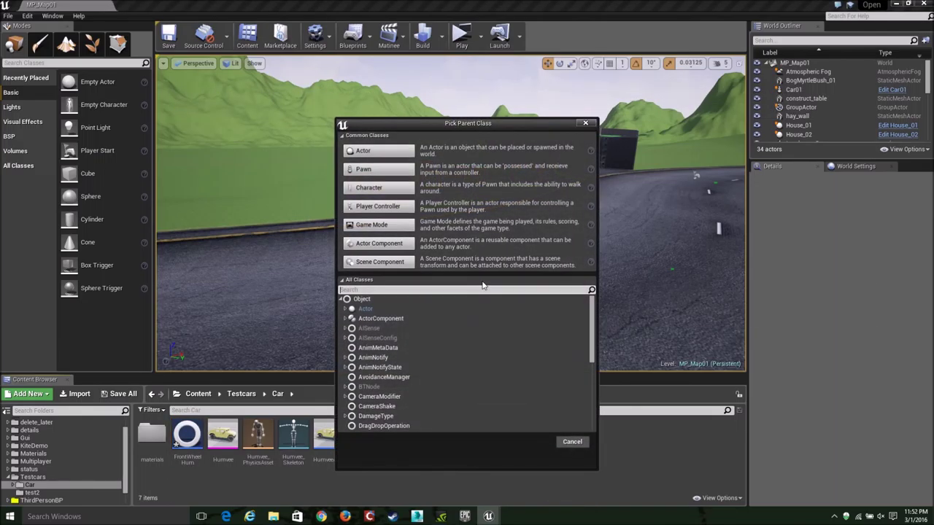
type("back")
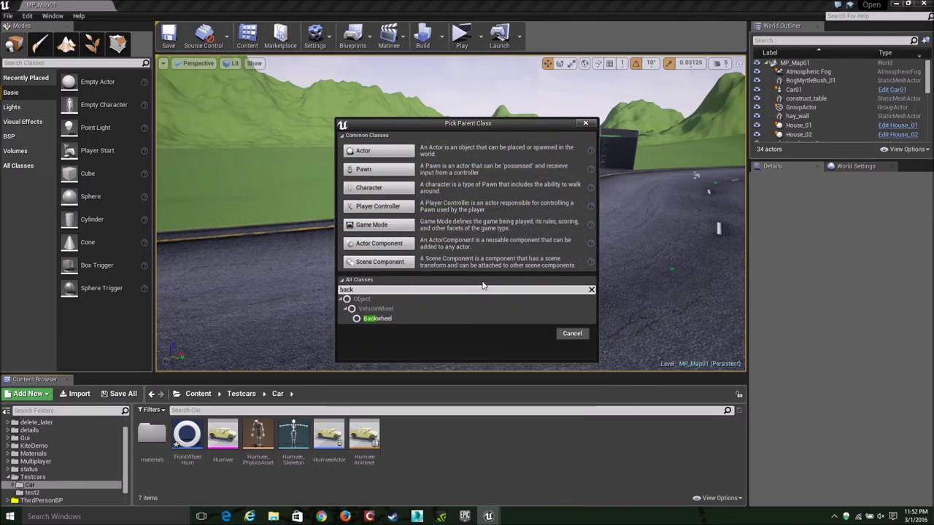
left_click(412, 320)
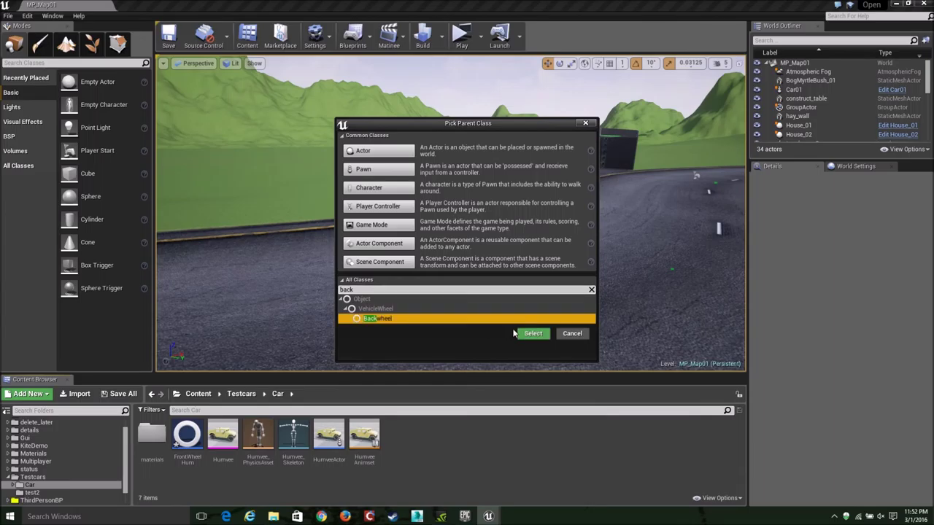
left_click(531, 333)
type("BackWheelHum")
key("Return")
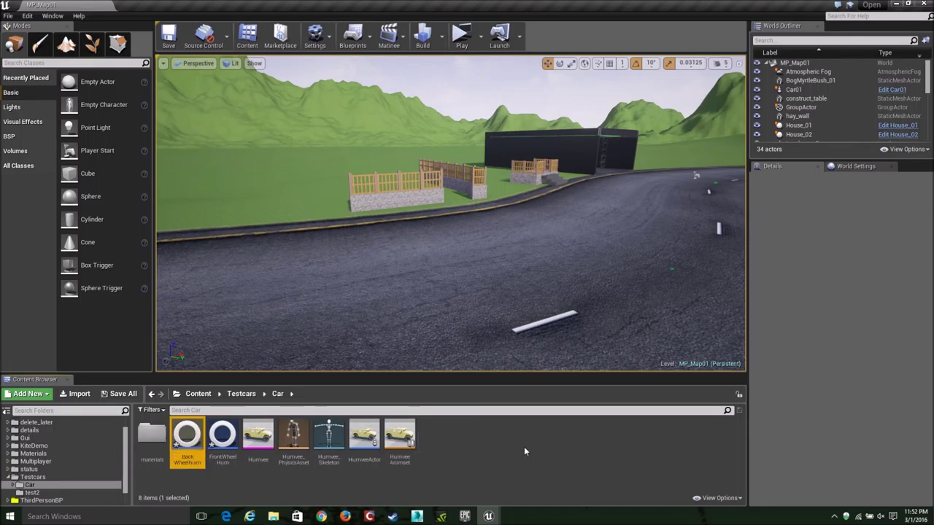
left_click(524, 447)
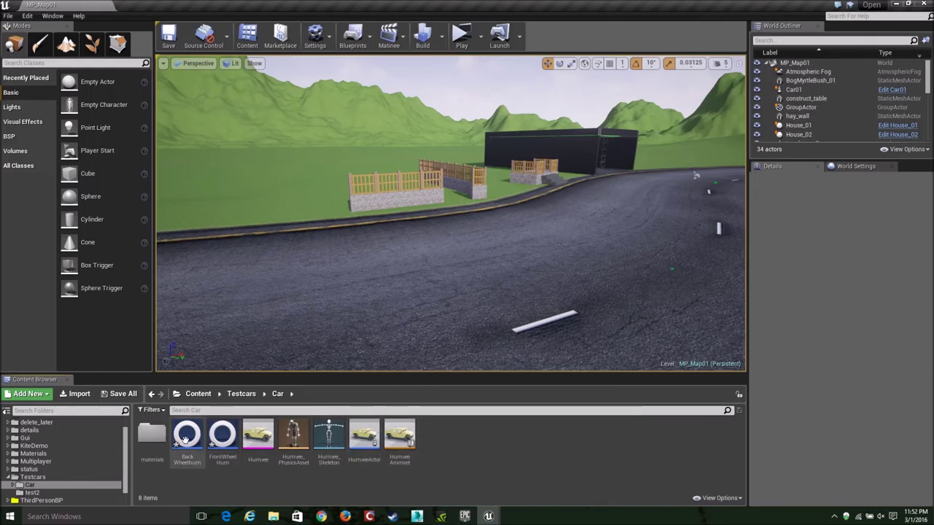
Step: In the HumveeActor blueprint, expand Wheel Setups and its element 0
mouse_move(488, 516)
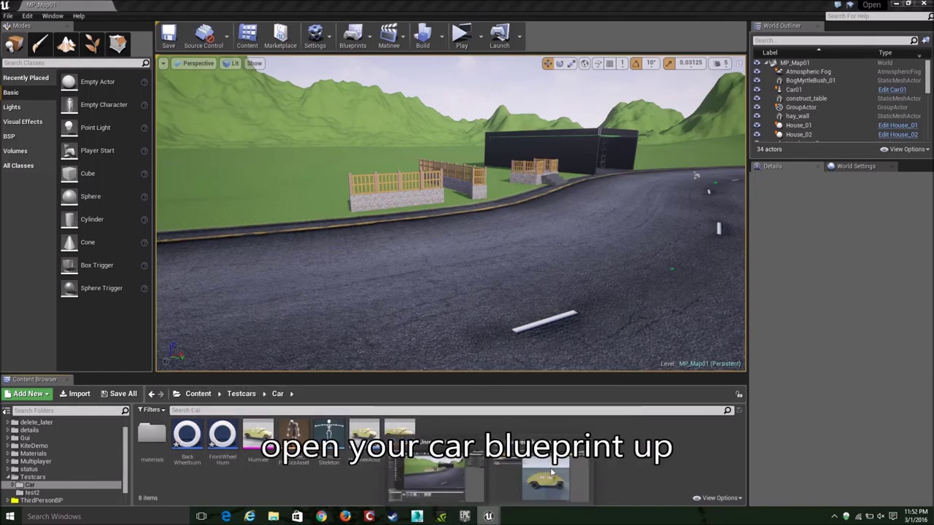
left_click(546, 476)
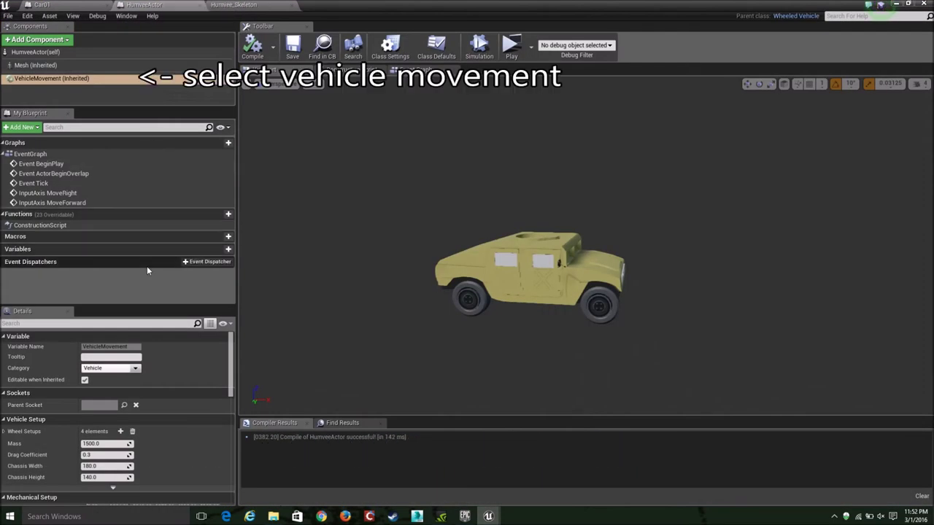
scroll(149, 398, "down", 3)
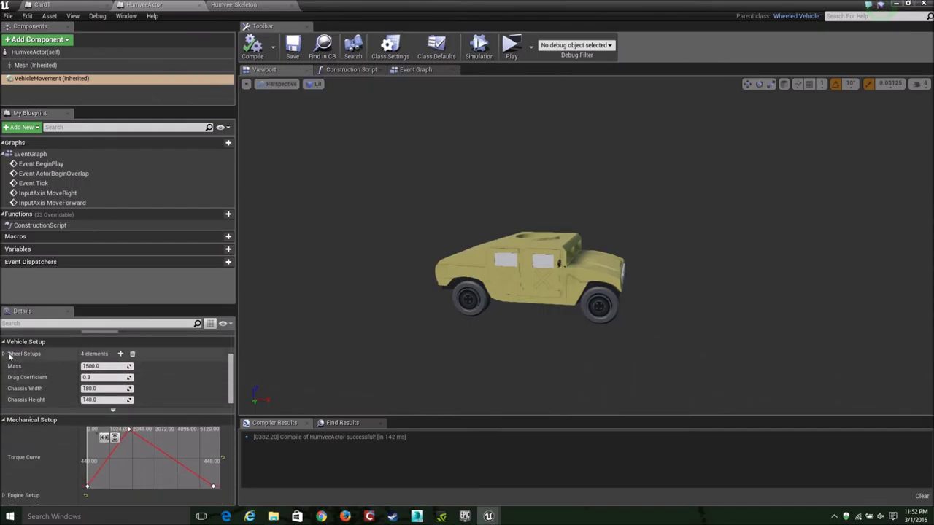
left_click(4, 354)
left_click(8, 367)
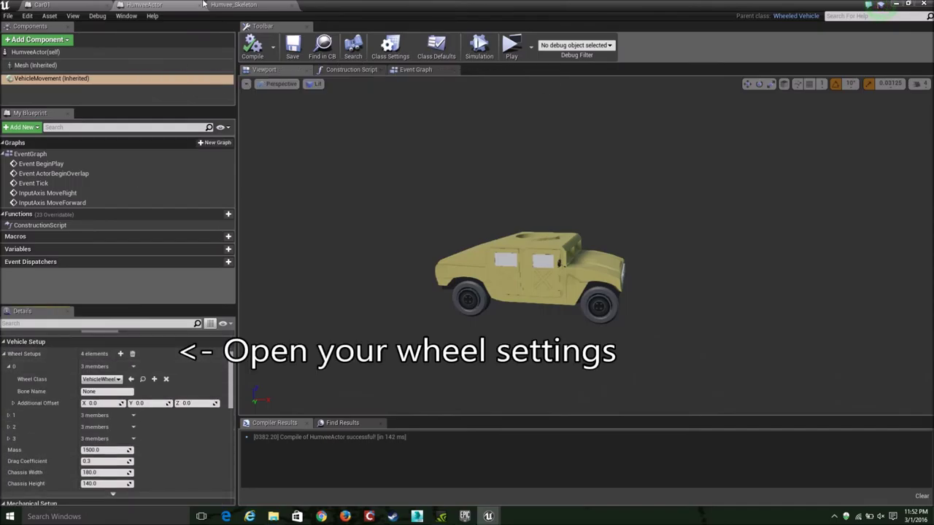
Step: Give wheel 0 the FrontLeftWheel bone name and the FrontWheelHum wheel class
left_click(234, 5)
right_click(32, 128)
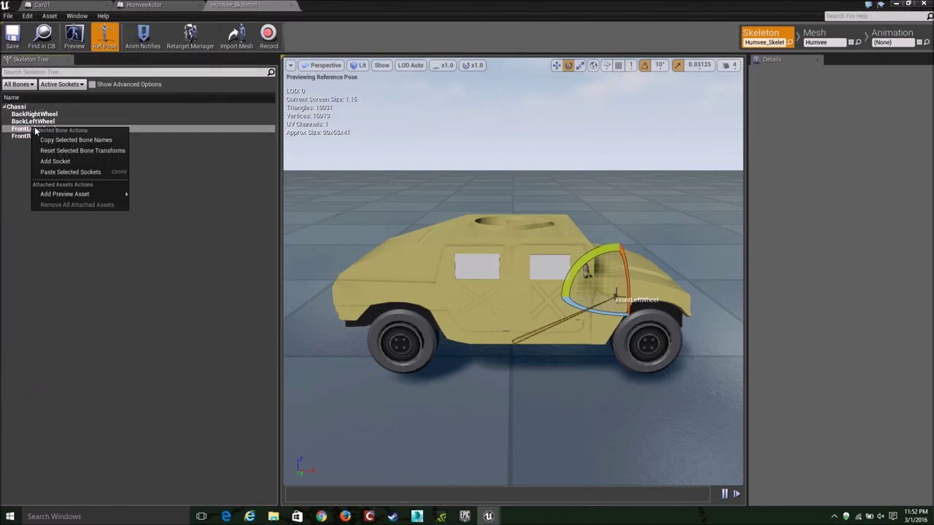
left_click(62, 139)
left_click(187, 4)
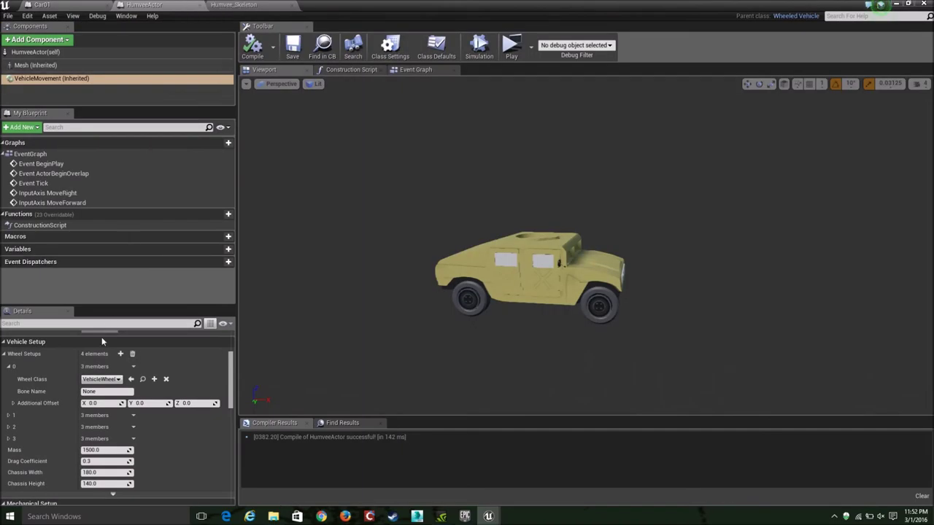
left_click(98, 392)
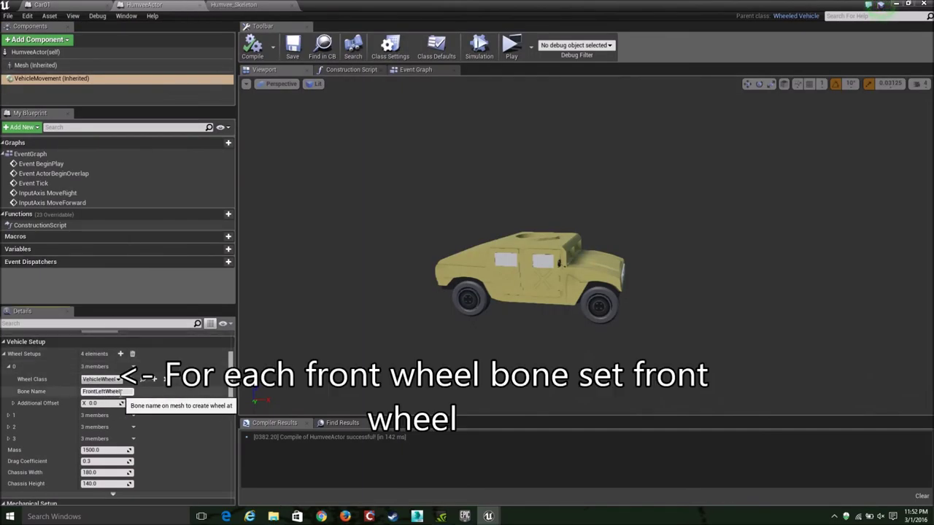
left_click(118, 379)
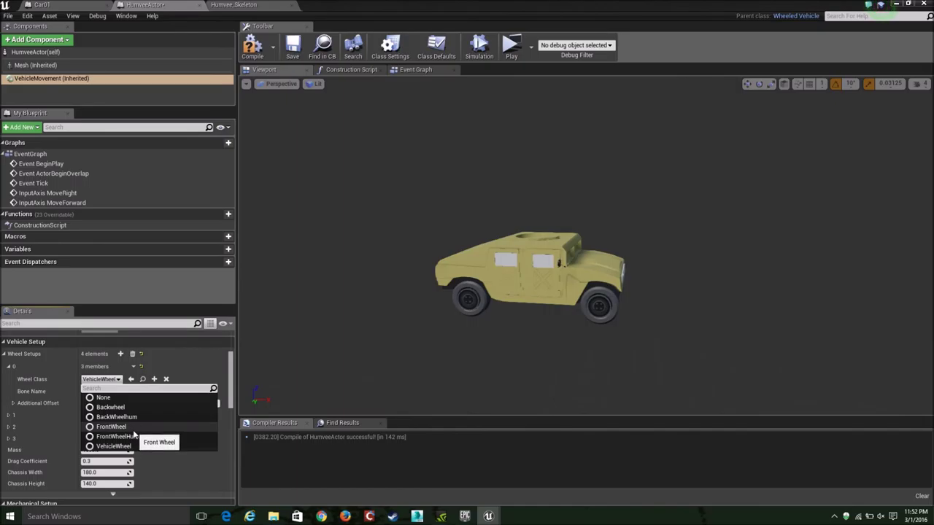
left_click(135, 437)
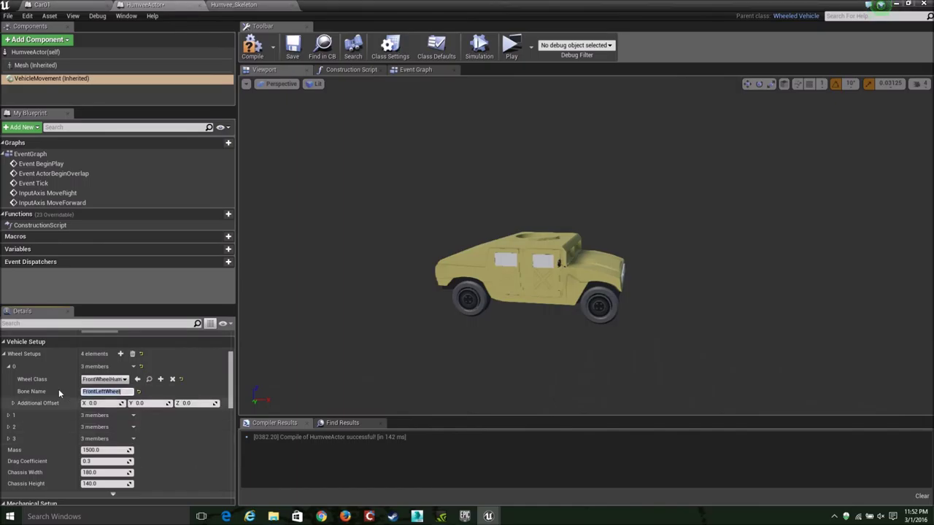
left_click(8, 366)
left_click(8, 378)
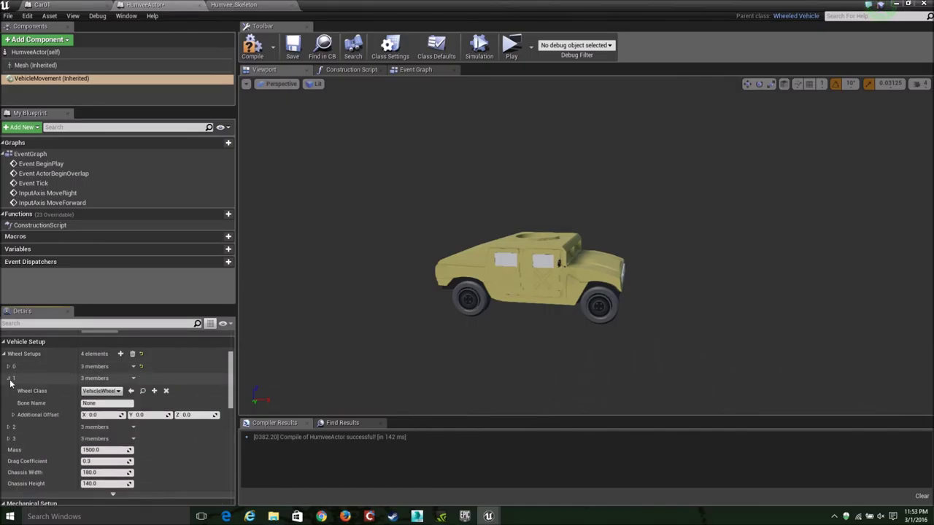
Step: Paste FrontRightWheel as wheel 1's bone name
left_click(224, 5)
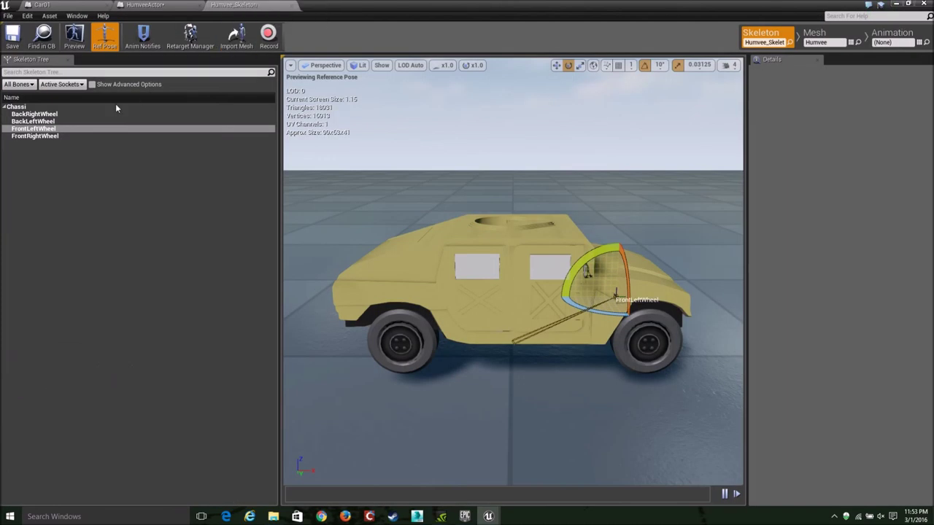
right_click(43, 137)
left_click(86, 161)
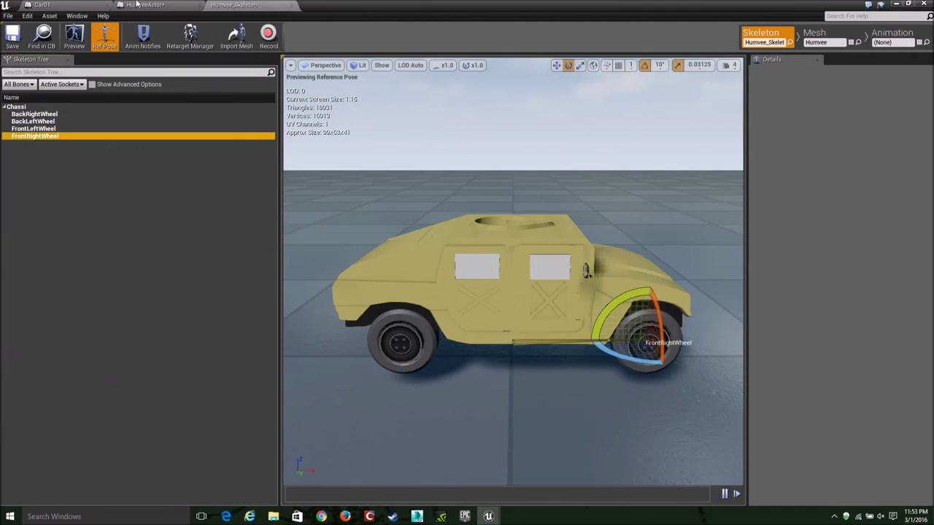
left_click(145, 5)
left_click(98, 403)
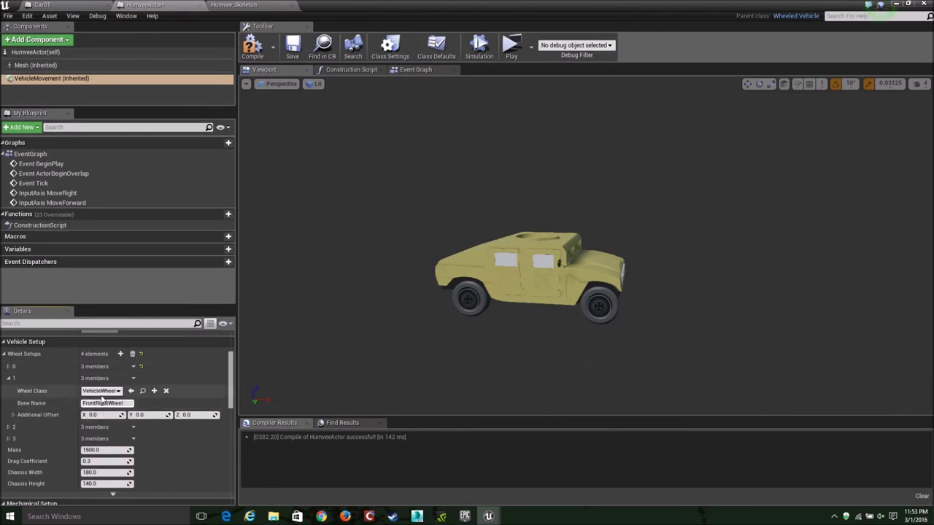
right_click(86, 401)
left_click(129, 451)
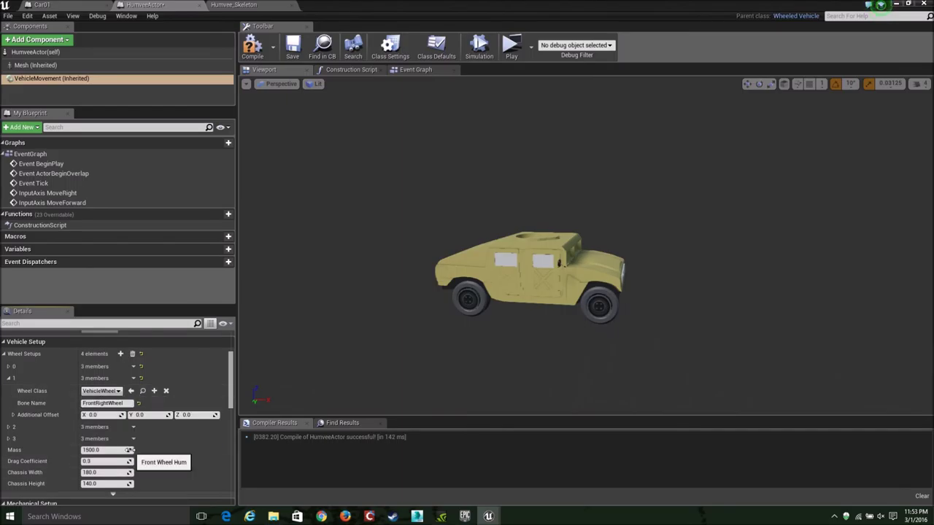
left_click(9, 378)
Step: Give wheel 2 the BackWheelHum class and the BackLeftWheel bone name
left_click(9, 391)
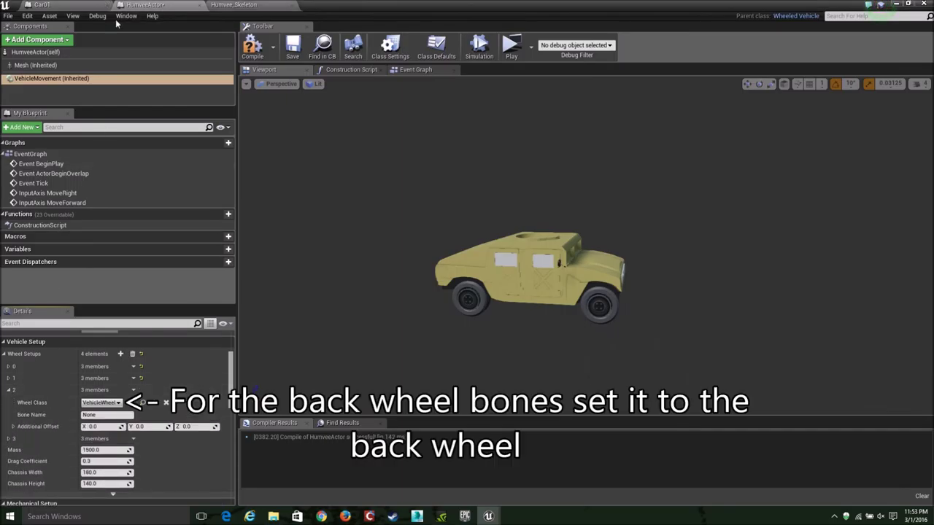
left_click(98, 413)
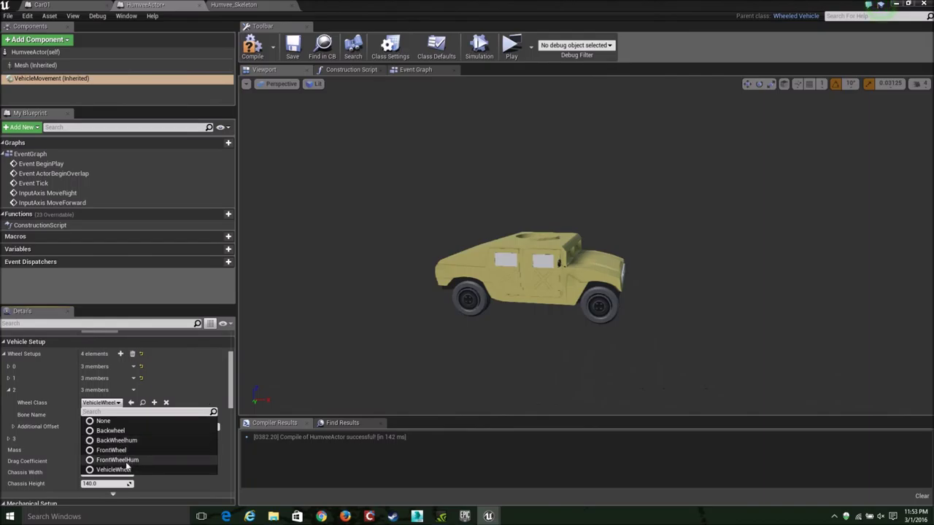
left_click(129, 441)
left_click(252, 7)
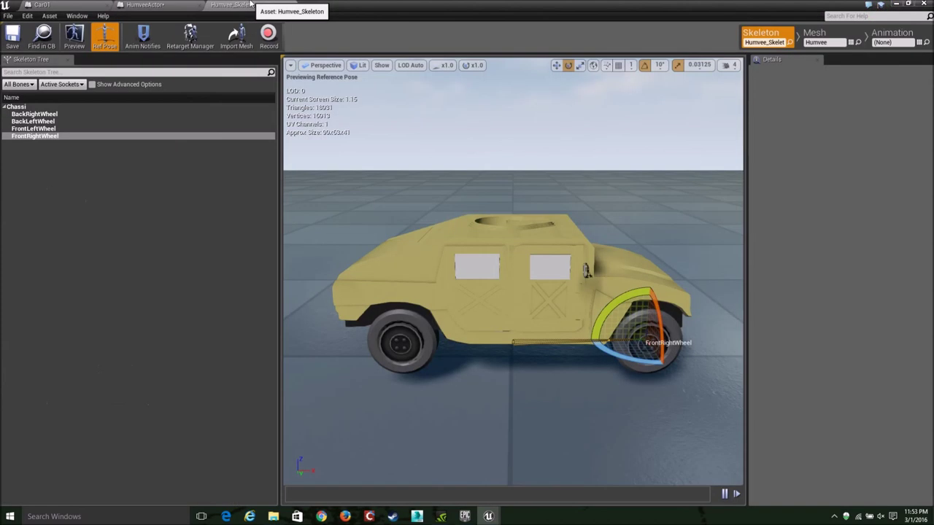
right_click(51, 122)
left_click(94, 140)
left_click(145, 4)
left_click(111, 414)
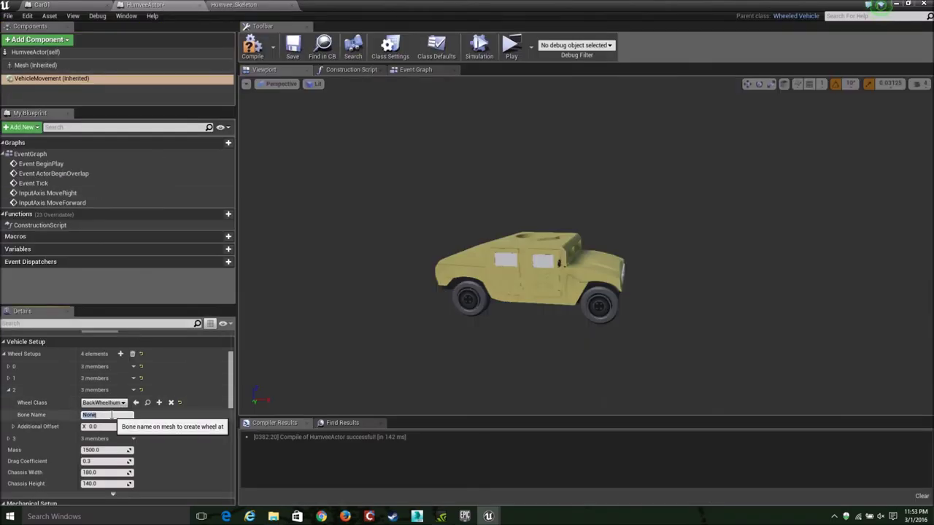
left_click(8, 391)
Step: Give wheel 3 the BackWheelHum class and the BackRightWheel bone name
left_click(9, 401)
left_click(100, 414)
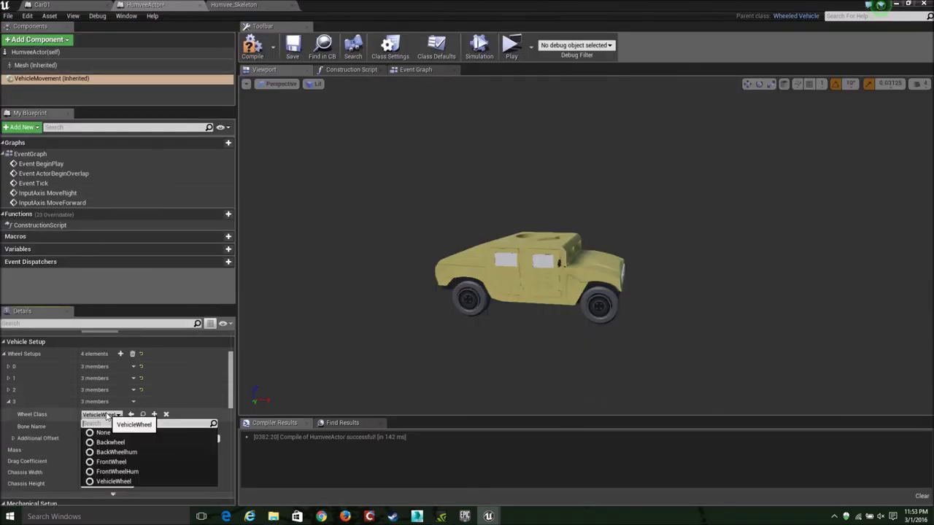
left_click(120, 452)
left_click(254, 5)
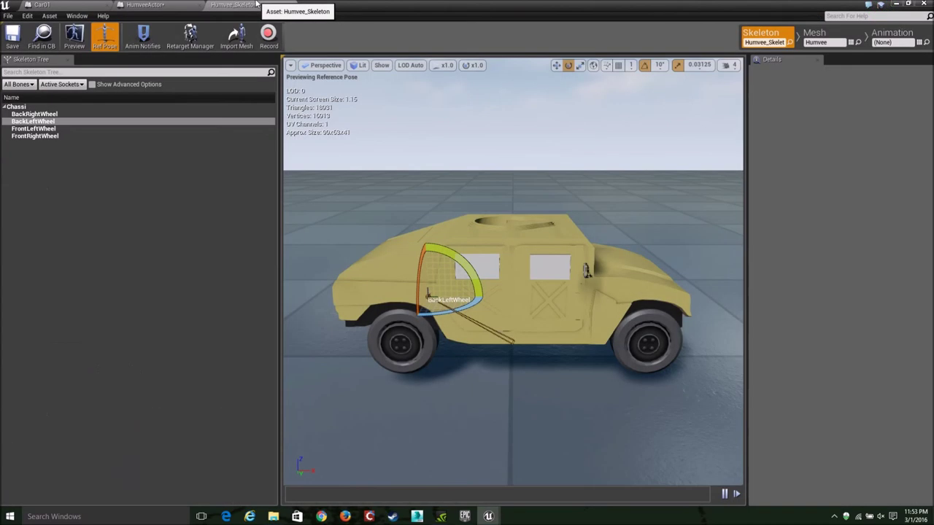
right_click(27, 117)
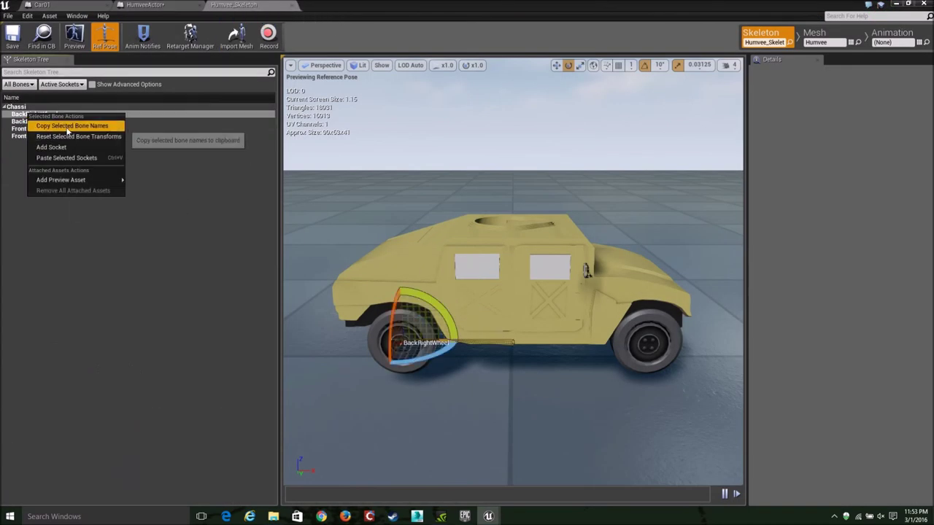
left_click(66, 123)
left_click(145, 5)
left_click(88, 426)
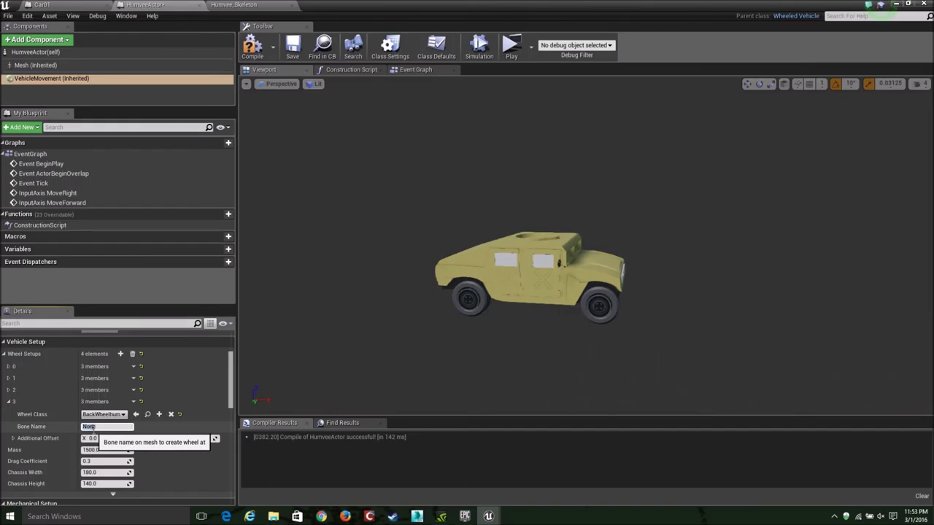
key("ctrl+v")
key("Return")
Step: Collapse the wheel setups and compile the HumveeActor blueprint
left_click(8, 402)
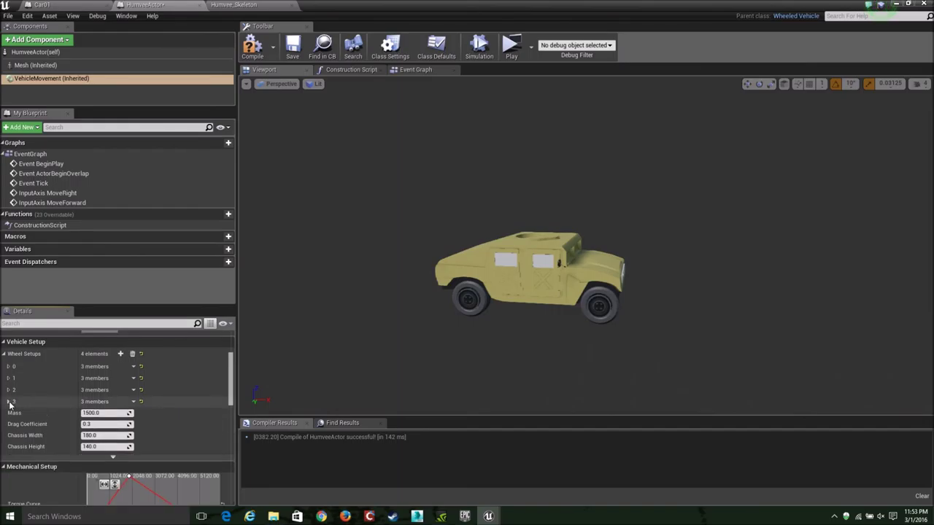
left_click(4, 355)
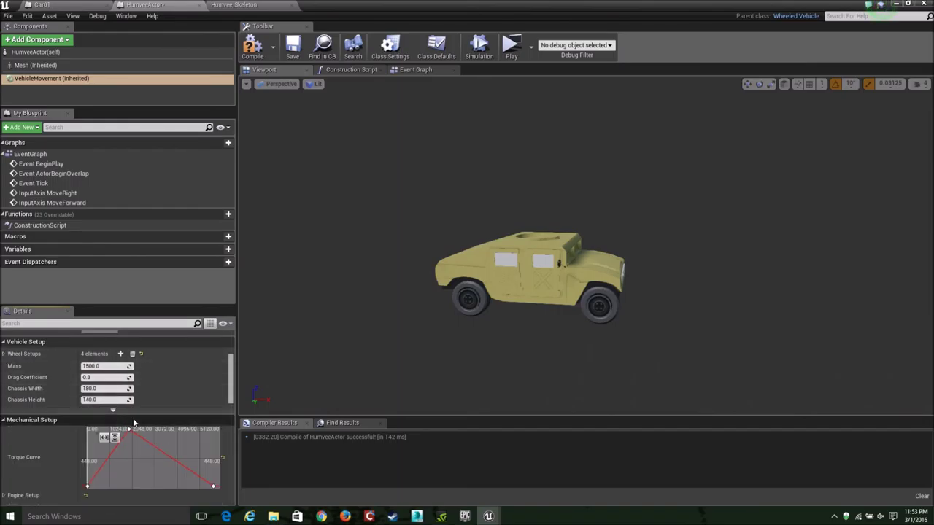
left_click(253, 44)
left_click(51, 78)
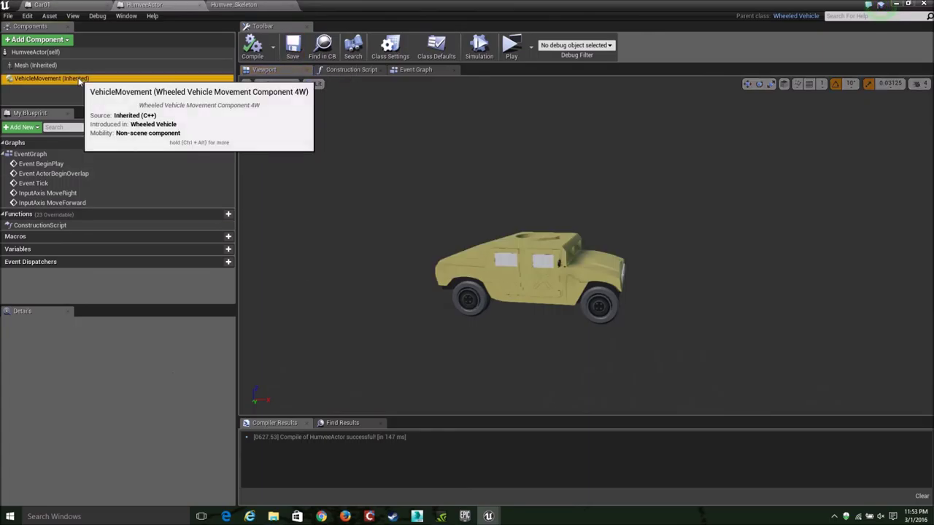
Step: Set VehicleMovement's Idle Brake Input to 1 and recompile
scroll(49, 408, "down", 5)
scroll(49, 413, "down", 3)
scroll(48, 413, "down", 3)
scroll(49, 415, "down", 3)
scroll(49, 419, "up", 1)
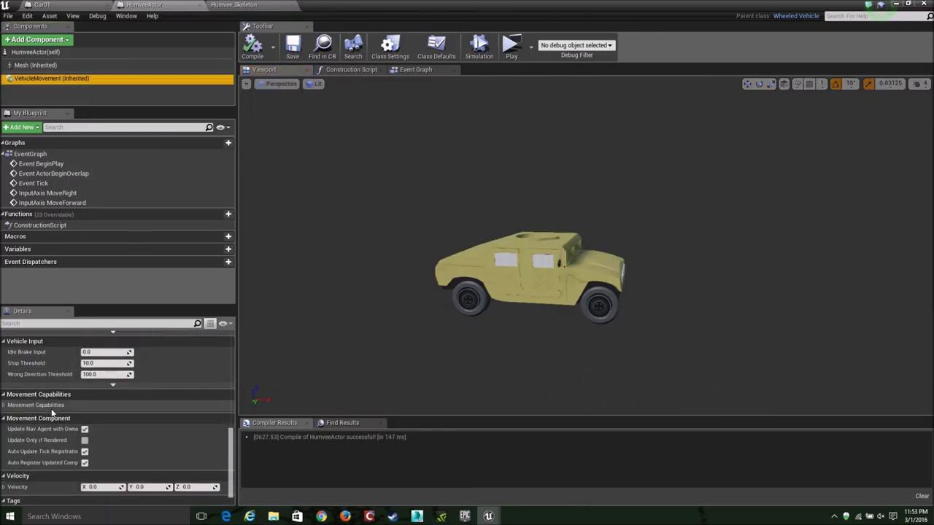
scroll(44, 409, "up", 1)
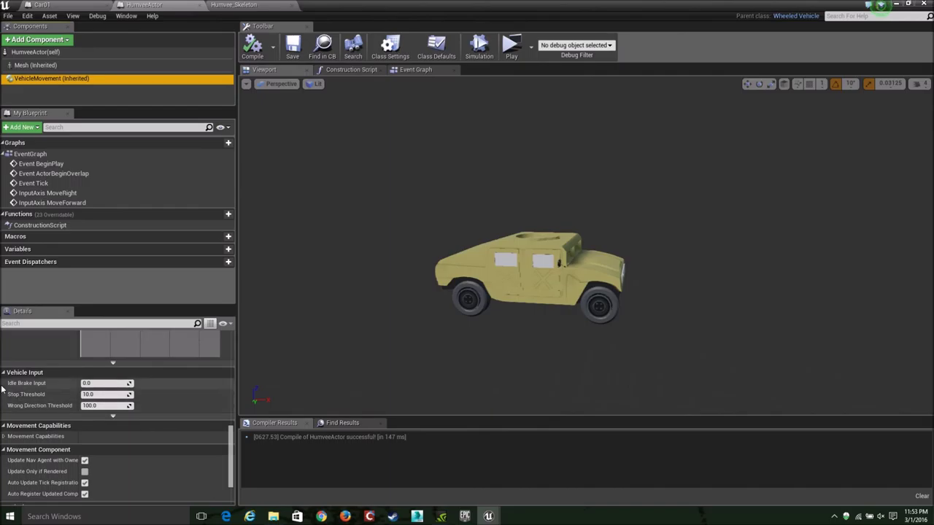
left_click(100, 385)
type("1")
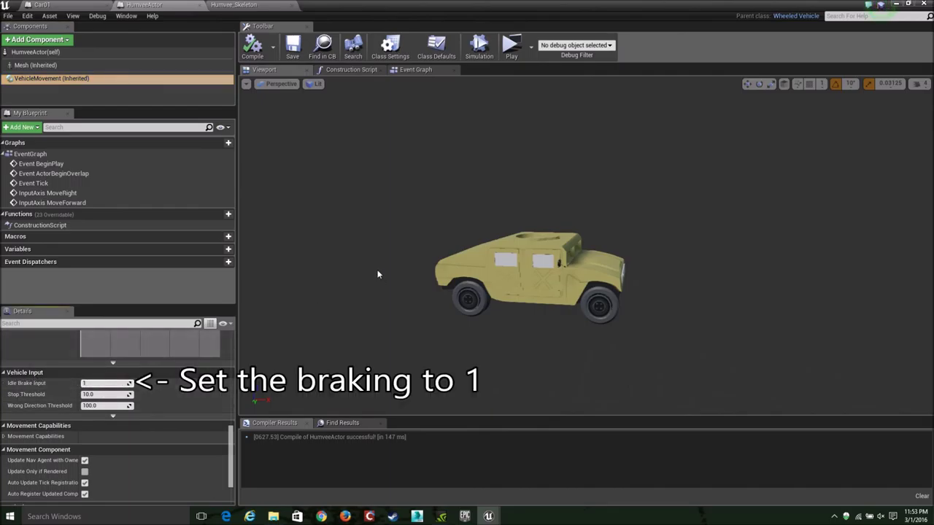
left_click(252, 45)
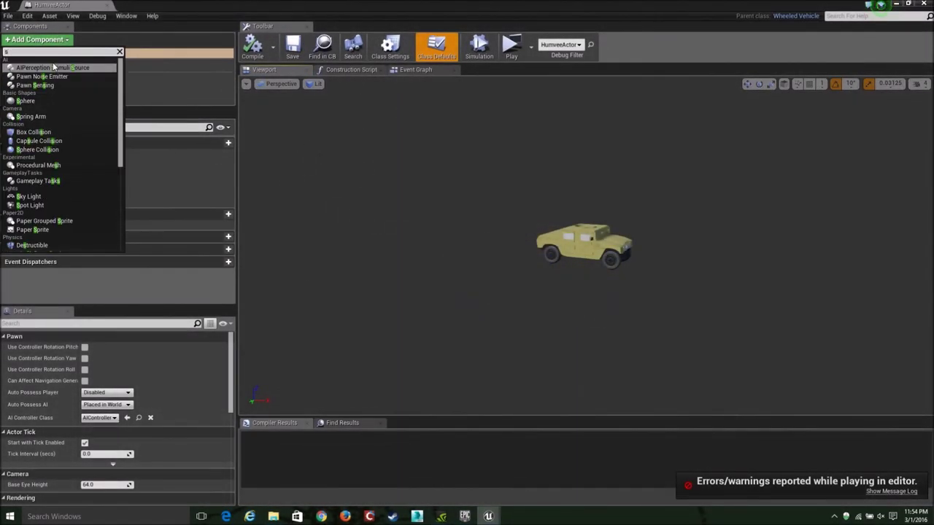
Step: Add a SpringArm component to the Humvee and shorten its target arm length to about 148
type("spring")
key("Return")
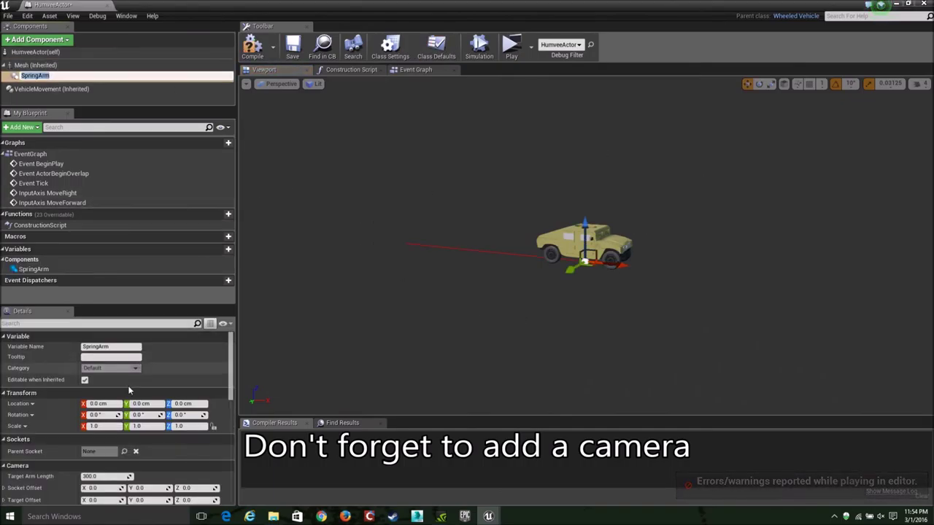
scroll(131, 394, "down", 3)
left_click(25, 65)
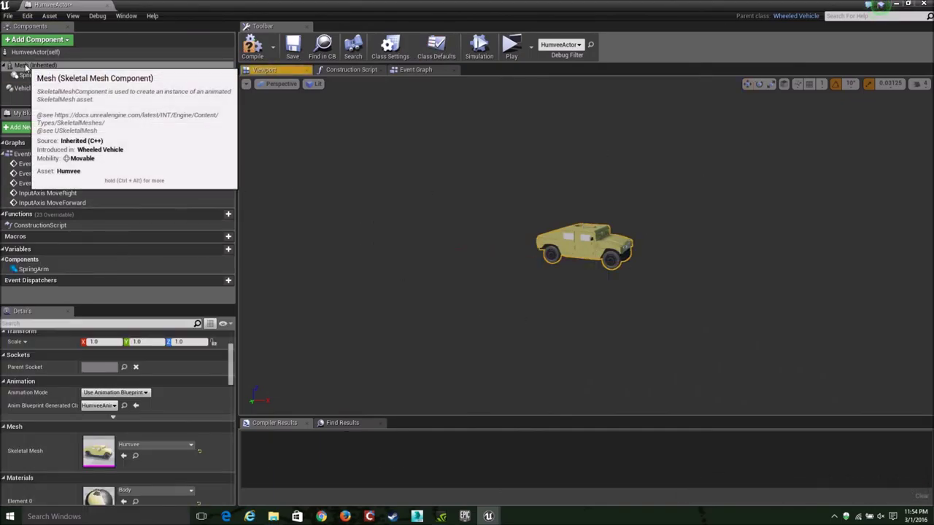
left_click(33, 75)
left_click_drag(116, 413, 167, 398)
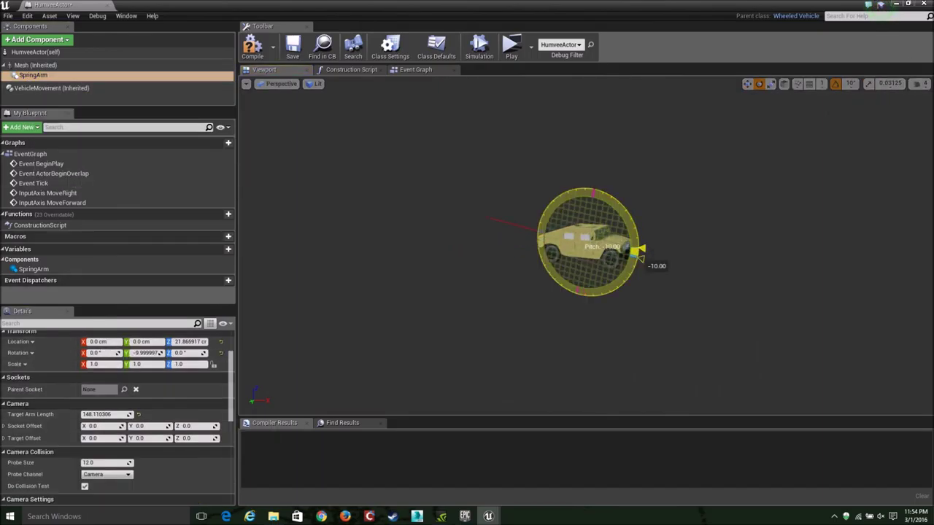
scroll(193, 393, "down", 4)
scroll(90, 364, "down", 2)
Step: Attach a Camera component under the SpringArm
left_click(36, 40)
left_click(33, 95)
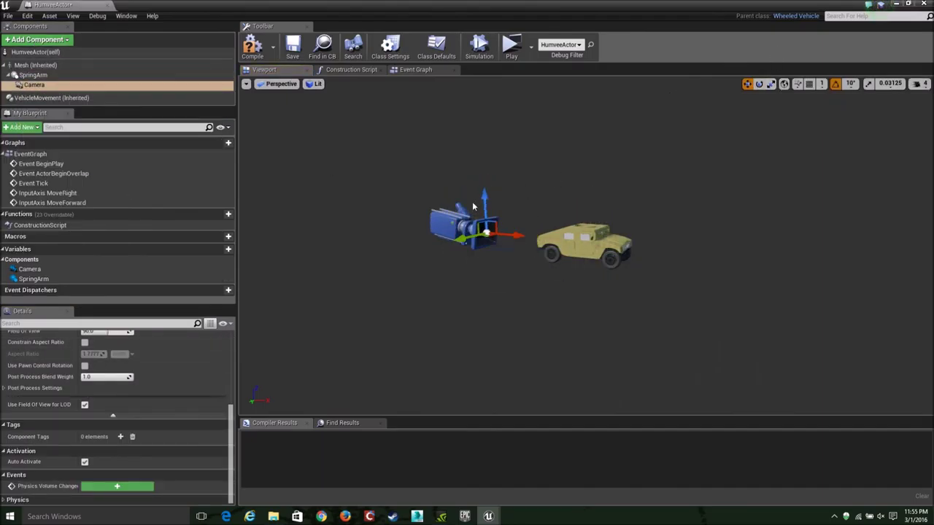
scroll(494, 186, "up", 3)
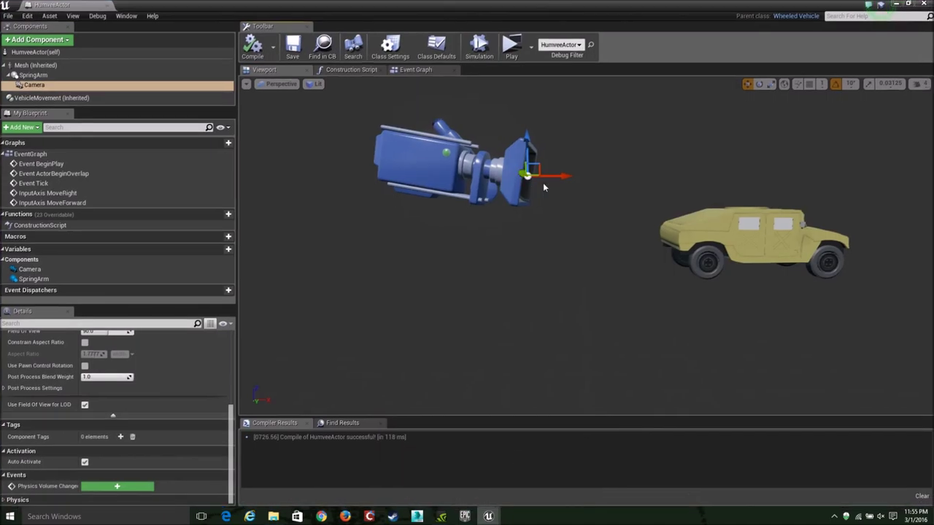
Step: Play-test the Humvee behind its chase camera, then reopen the HumveeActor blueprint's Event Graph
left_click_drag(544, 182, 400, 176)
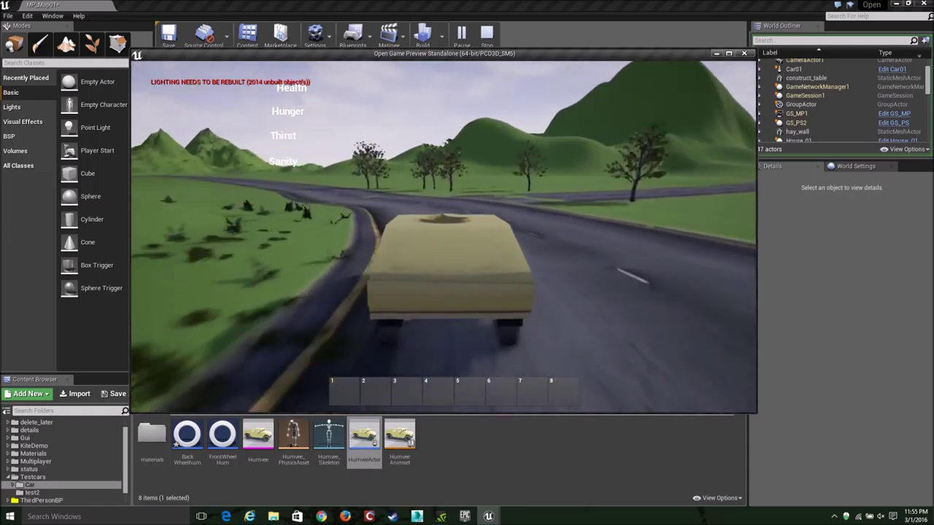
key("Escape")
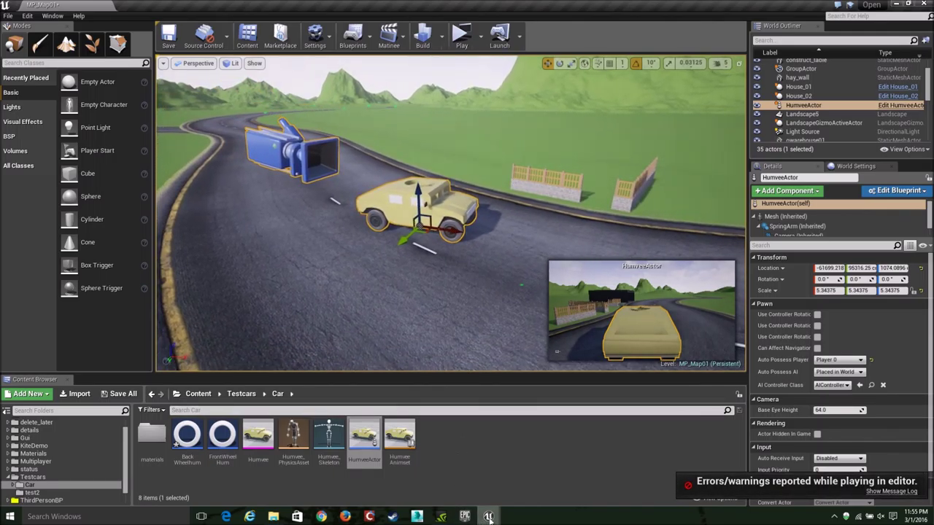
mouse_move(489, 518)
left_click(541, 467)
left_click(411, 71)
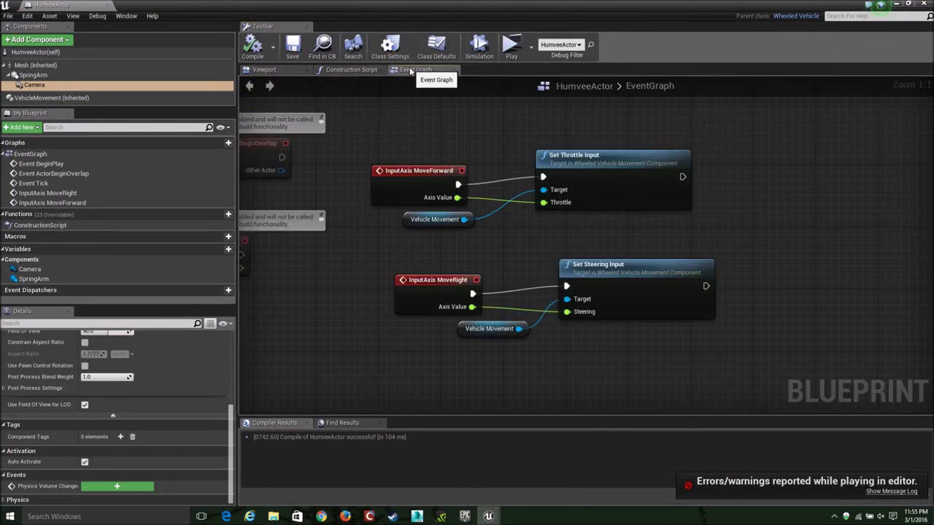
Step: Add InputAxis Turn and InputAxis LookUp event nodes to the Humvee graph
right_click_drag(450, 102, 441, 298)
right_click(440, 221)
type("axis turn")
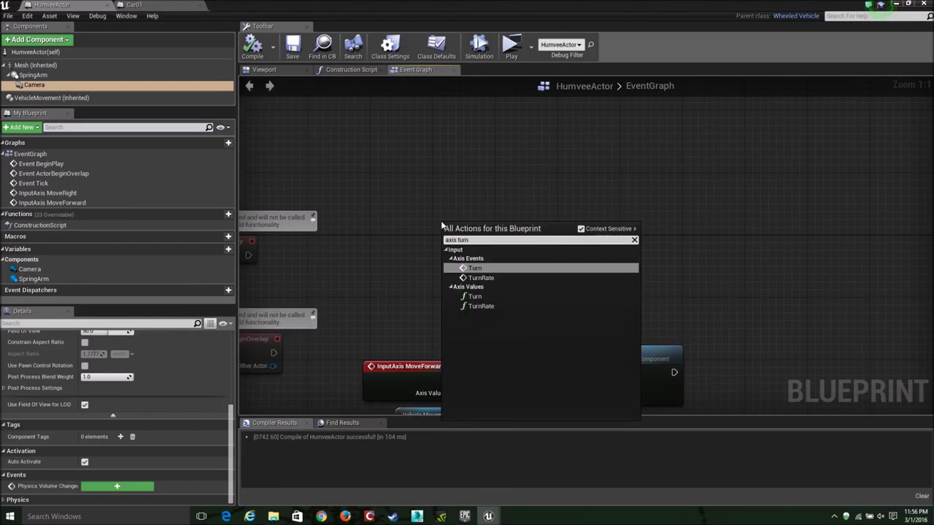
left_click(475, 269)
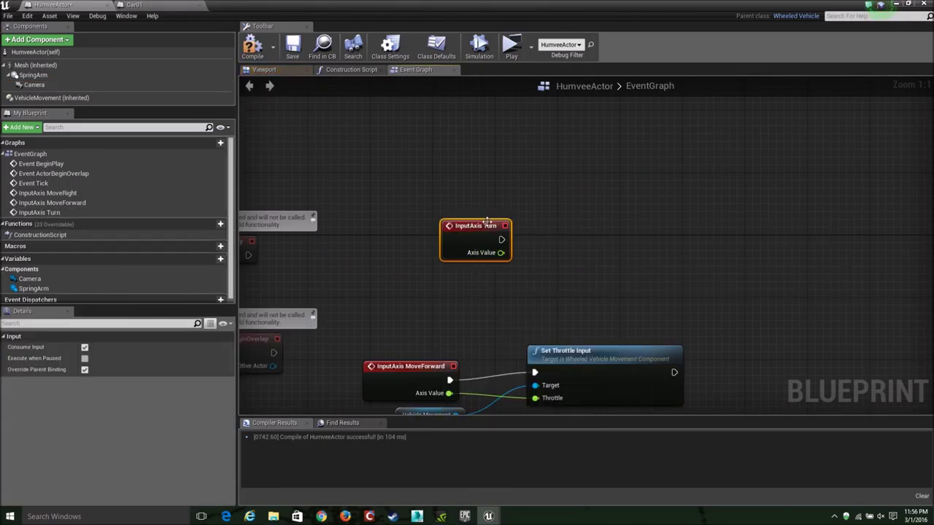
left_click(462, 295)
right_click(463, 294)
type("look up")
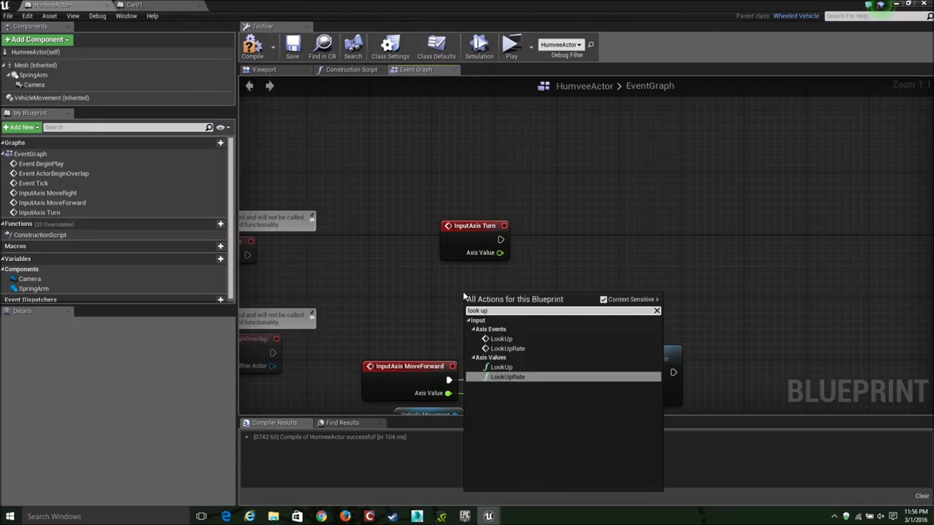
left_click(501, 338)
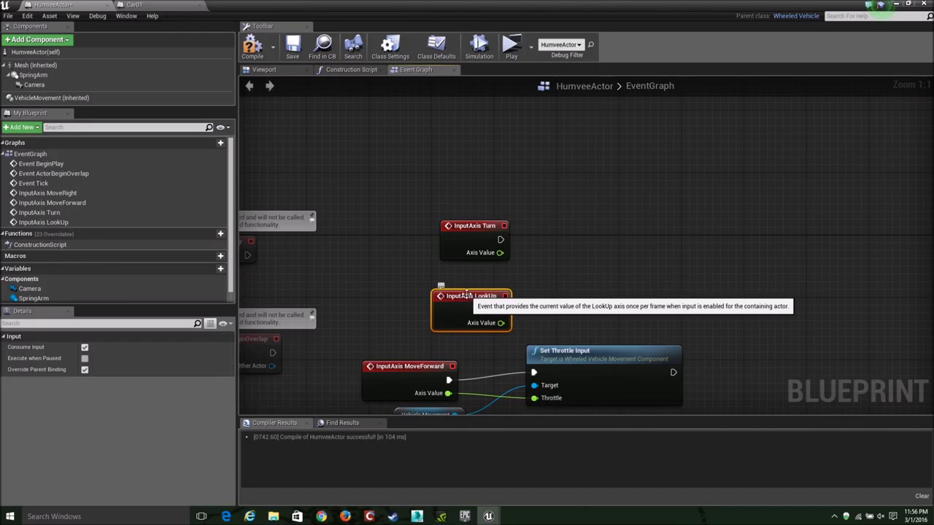
left_click(530, 239)
Step: Add Add Controller Yaw Input and Add Controller Pitch Input nodes, then compile the blueprint
right_click(530, 239)
type("add yawe")
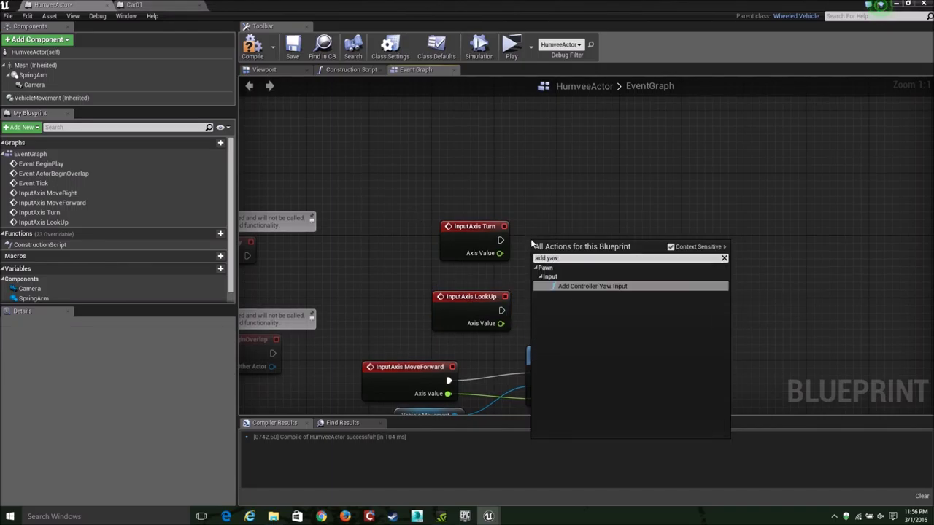
left_click(590, 286)
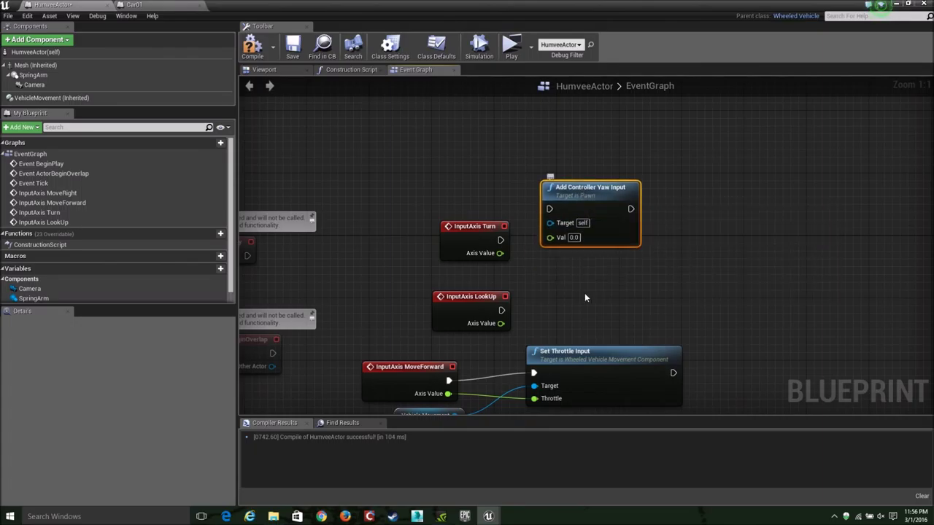
right_click(548, 268)
type("add")
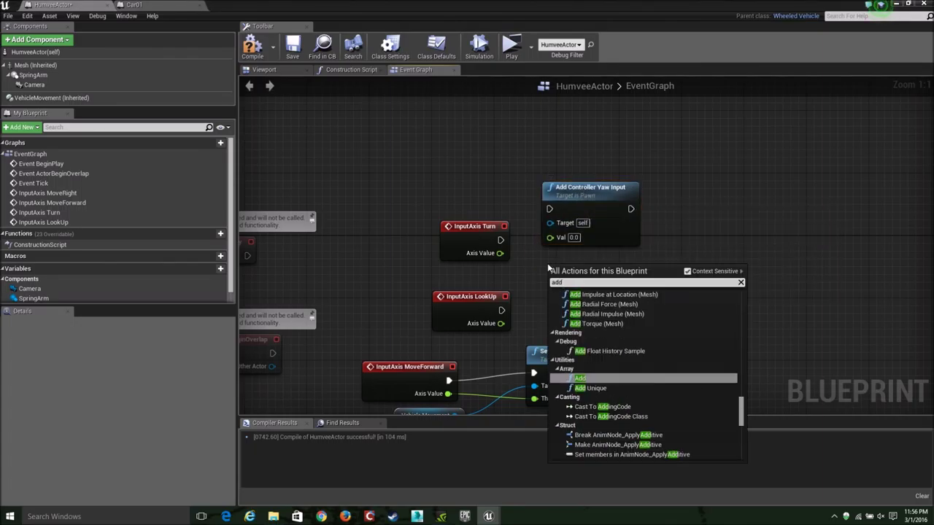
type(" pitch")
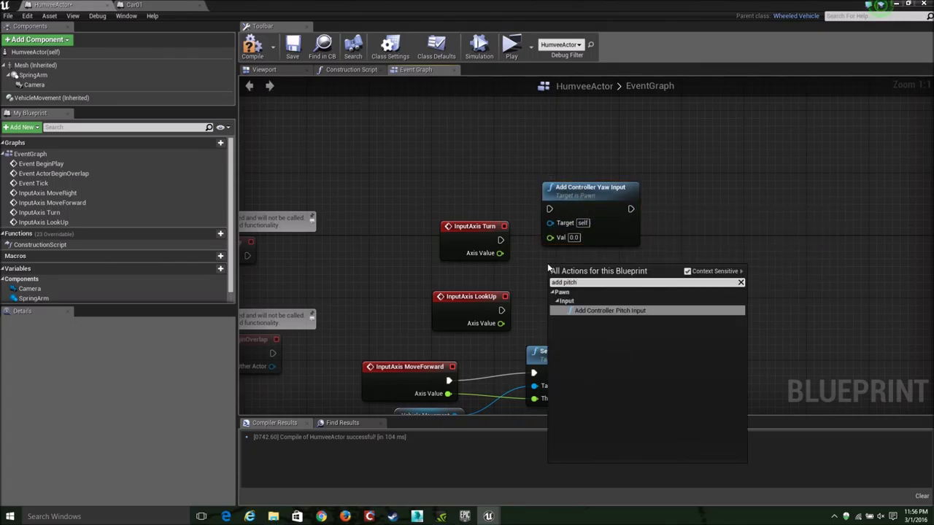
key("Return")
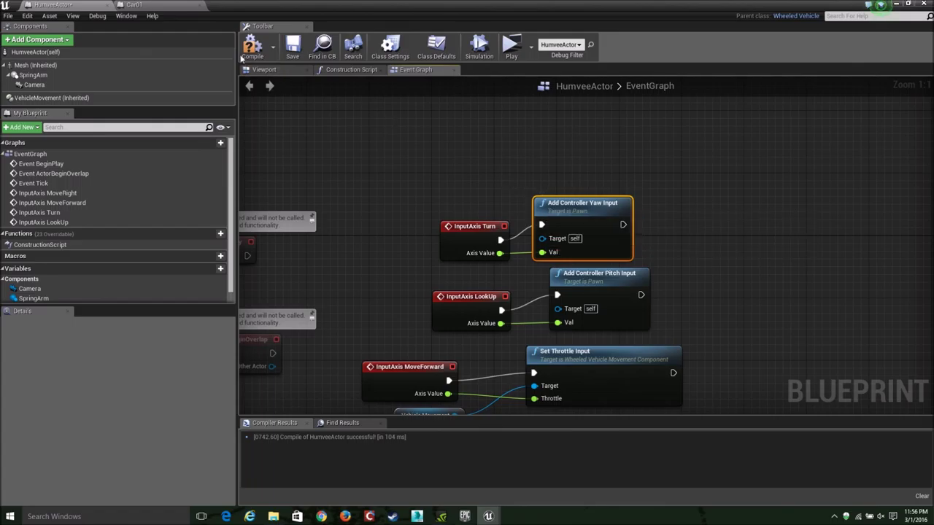
left_click(287, 49)
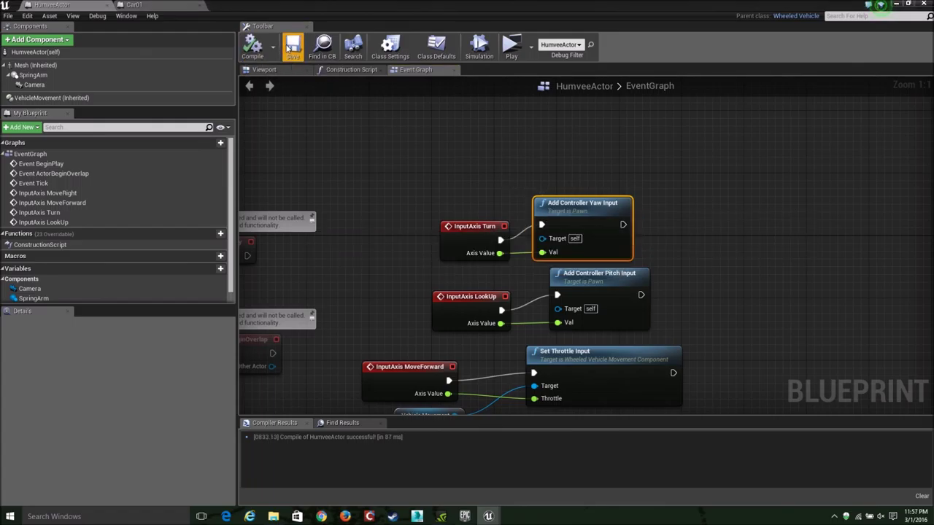
Step: Enable Use Pawn Control Rotation on the SpringArm
left_click(93, 75)
left_click(264, 69)
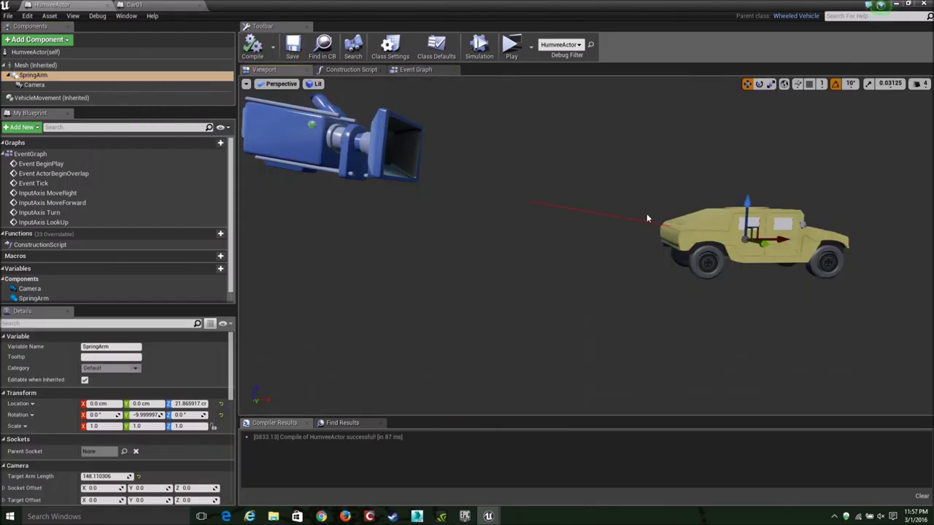
scroll(176, 375, "down", 3)
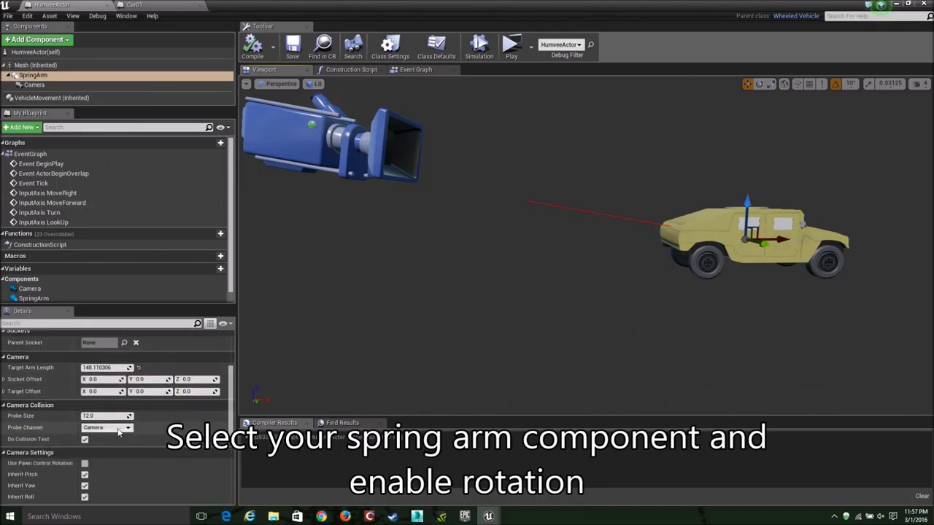
scroll(119, 432, "down", 2)
left_click(84, 400)
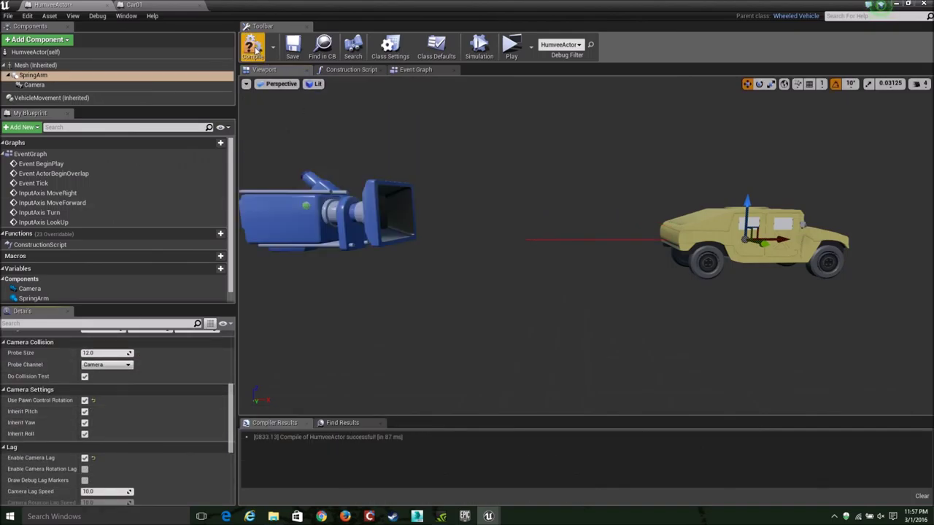
Step: Recompile, close the blueprint editor, and play the level standalone with Alt+P
left_click(292, 45)
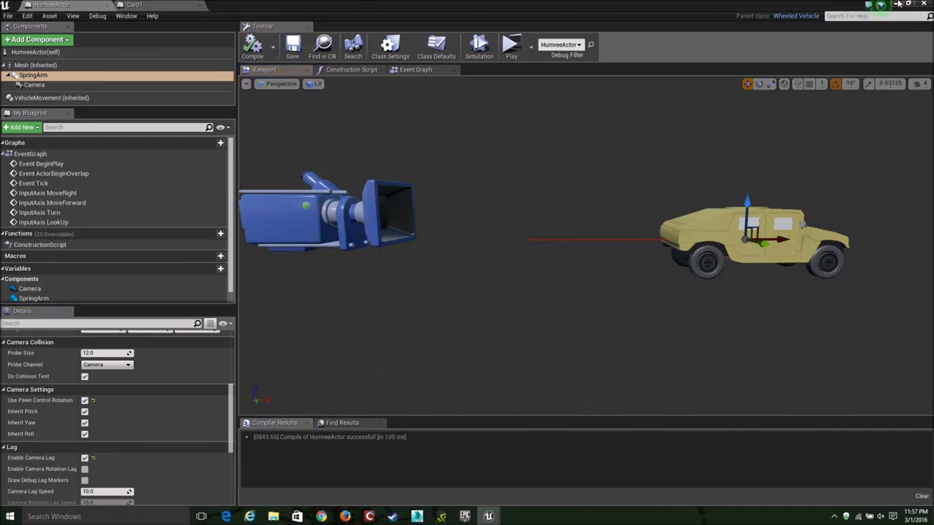
left_click(897, 4)
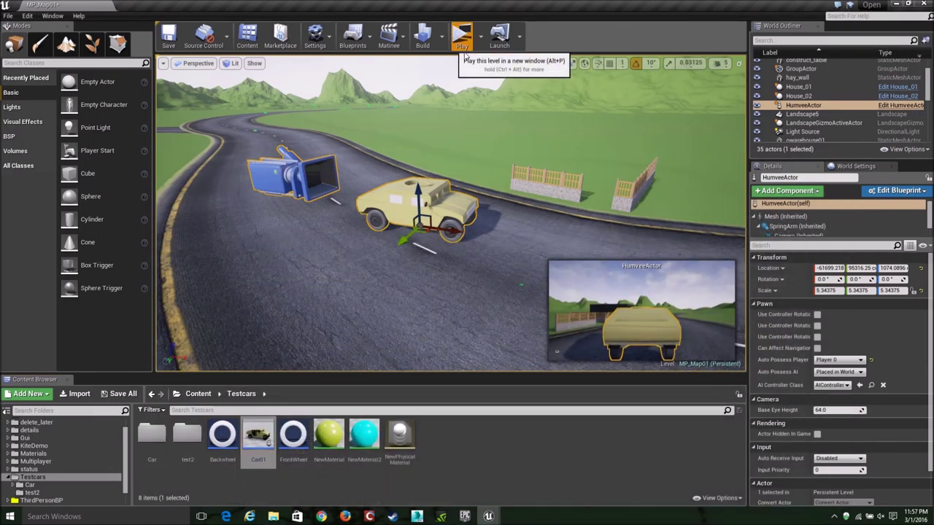
key("alt+p")
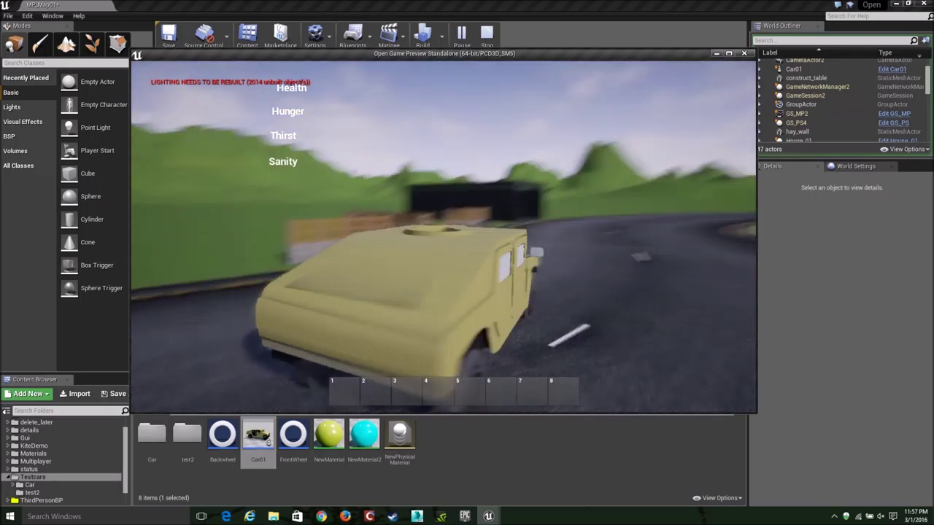